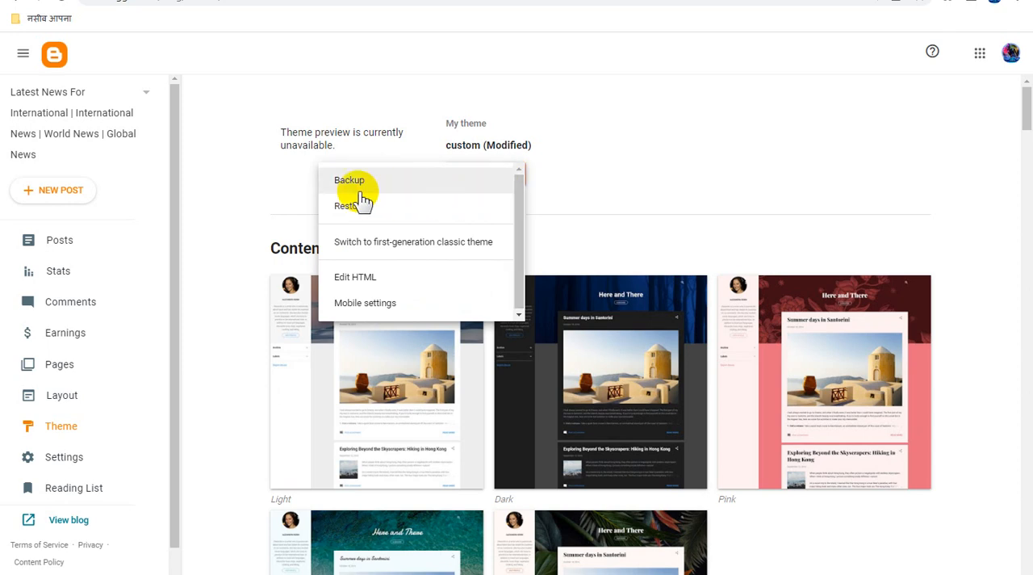
# - Open the current theme's HTML code for editing and delete all of it
pyautogui.click(367, 279)
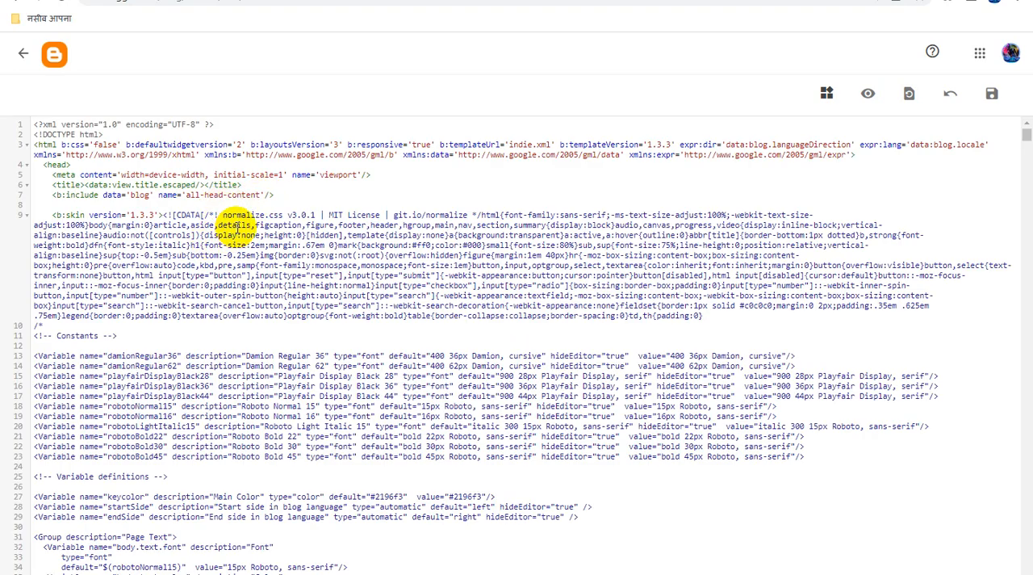
pyautogui.hotkey('ctrl', 'a')
pyautogui.press('BackSpace')
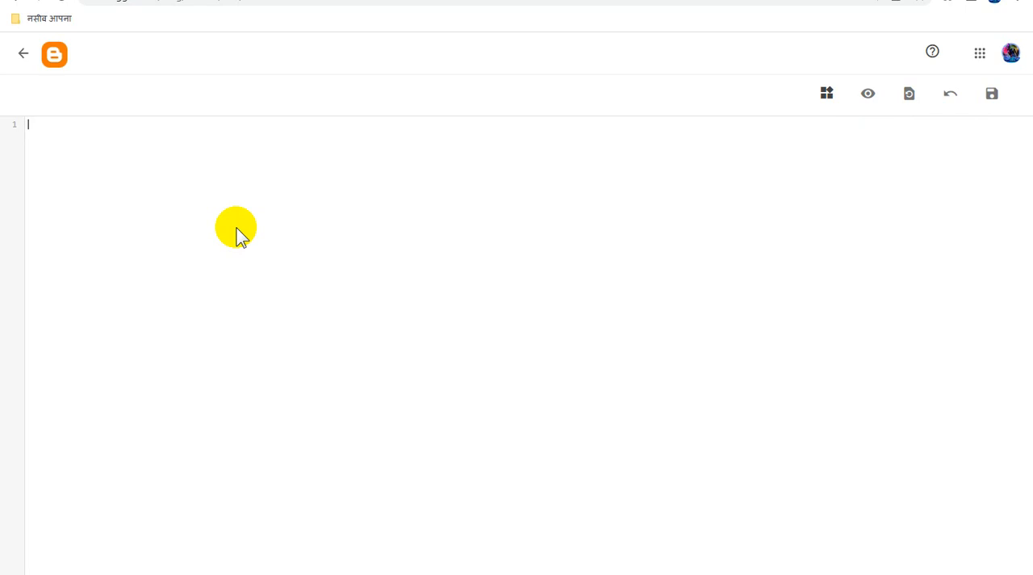
# - Switch to the file folder, open "techvids New Theme Images Updates.xml" in Notepad, and copy its entire code
pyautogui.hotkey('alt', 'Tab')
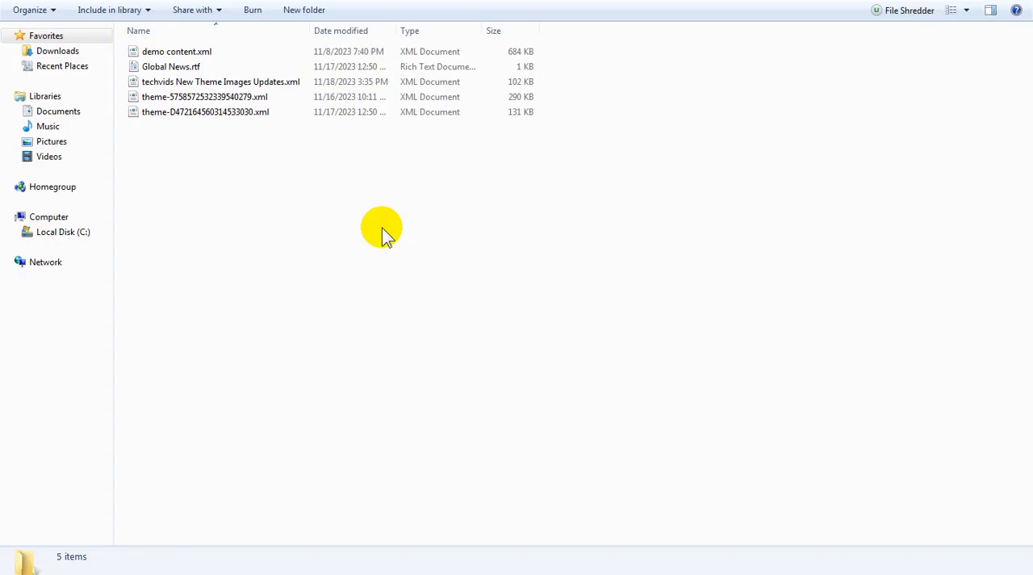
pyautogui.rightClick(238, 82)
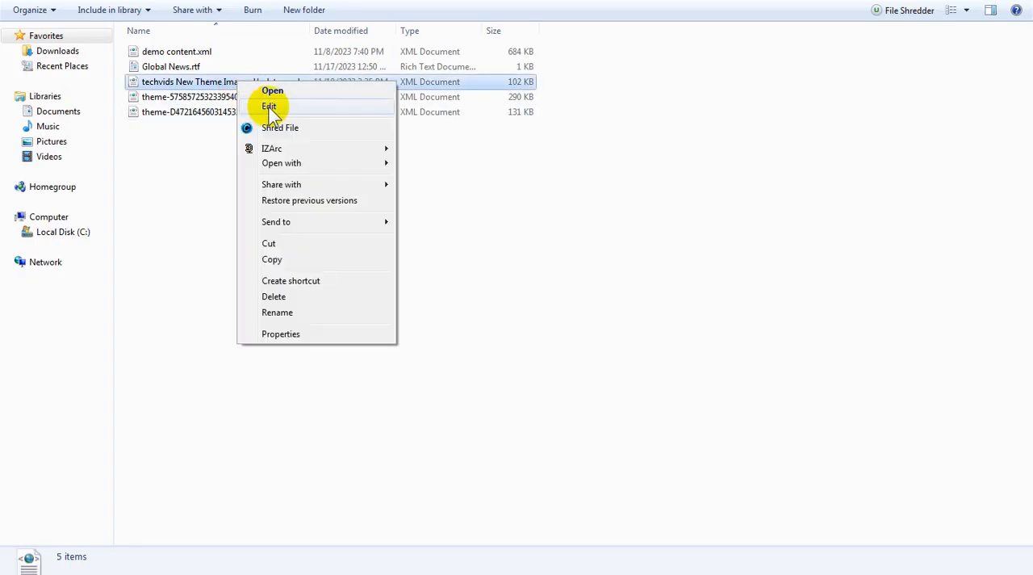
pyautogui.click(270, 106)
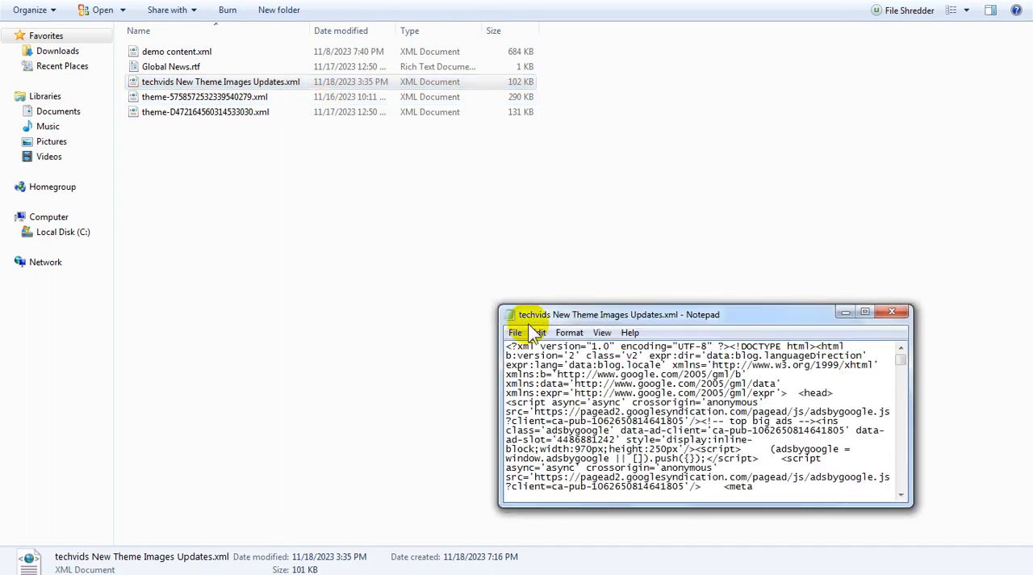
pyautogui.click(537, 332)
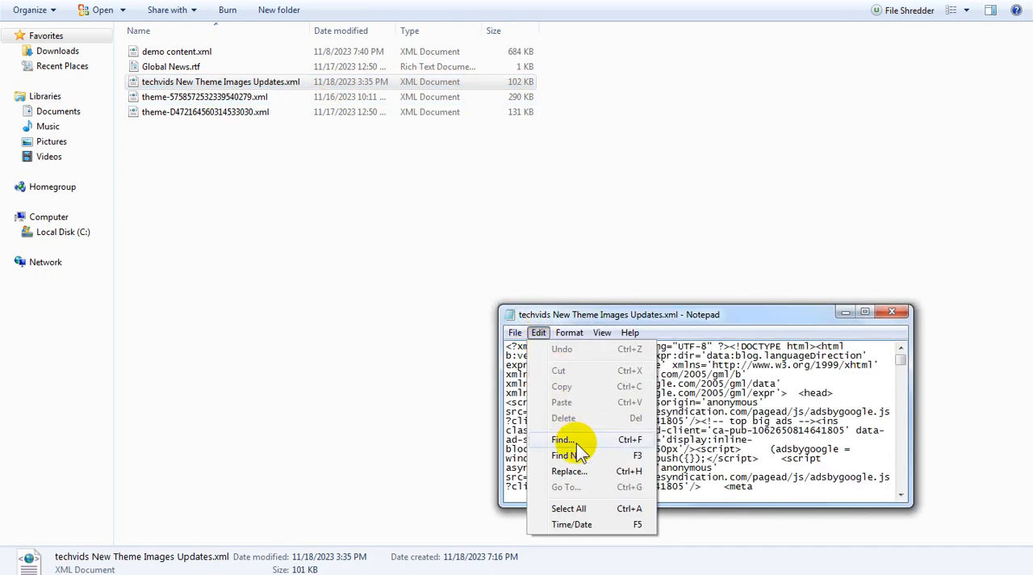
pyautogui.click(571, 507)
pyautogui.click(539, 336)
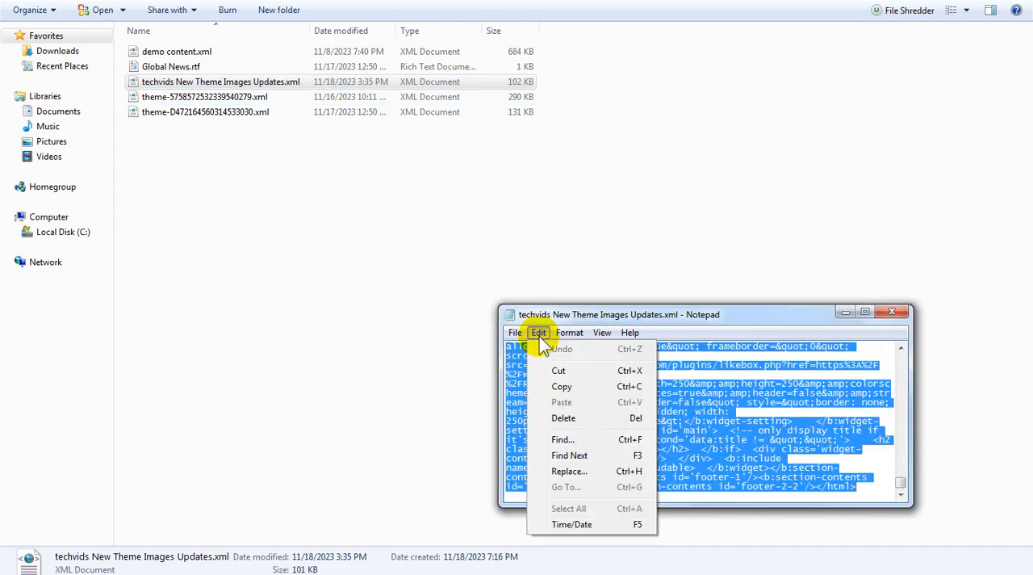
pyautogui.click(565, 387)
pyautogui.click(891, 312)
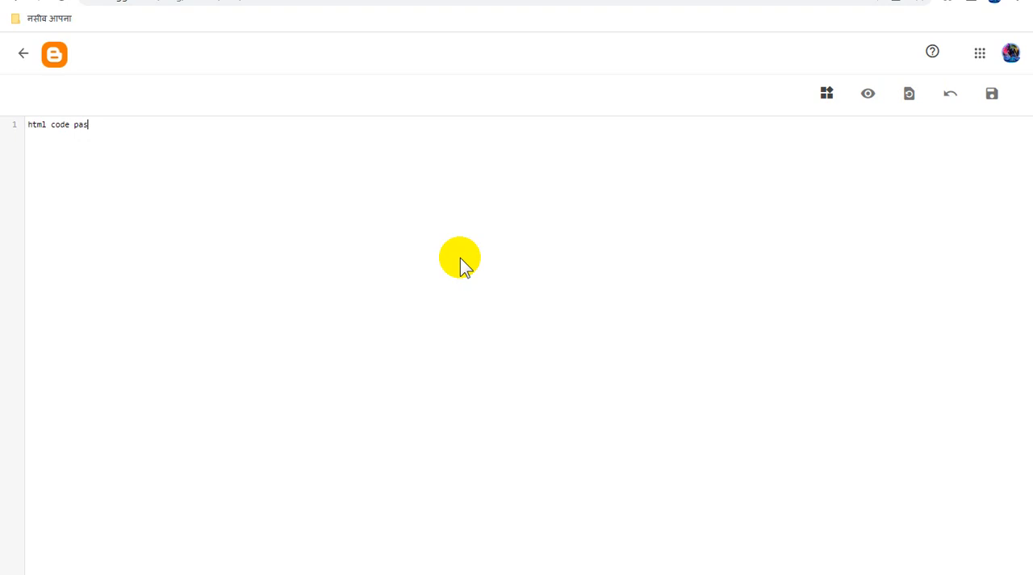
# - Replace the placeholder text in the blog's HTML editor with the copied theme code and save the theme
pyautogui.hotkey('ctrl', 'a')
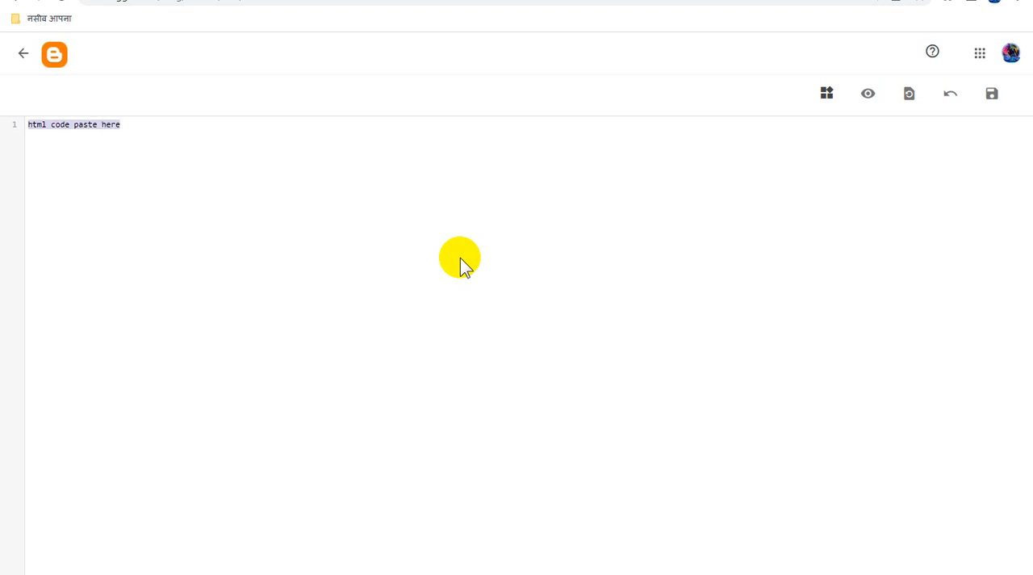
pyautogui.press('BackSpace')
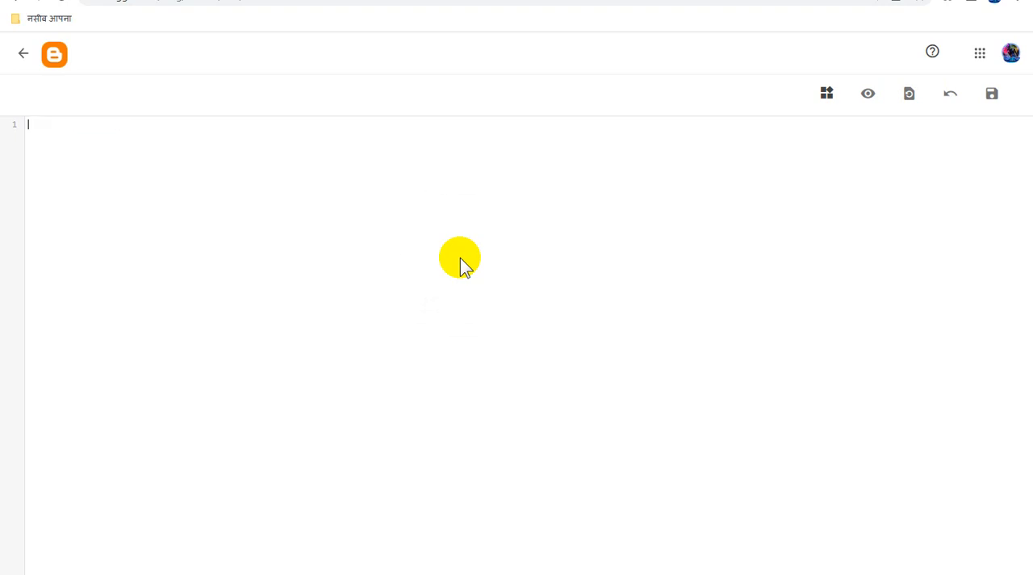
pyautogui.hotkey('ctrl', 'v')
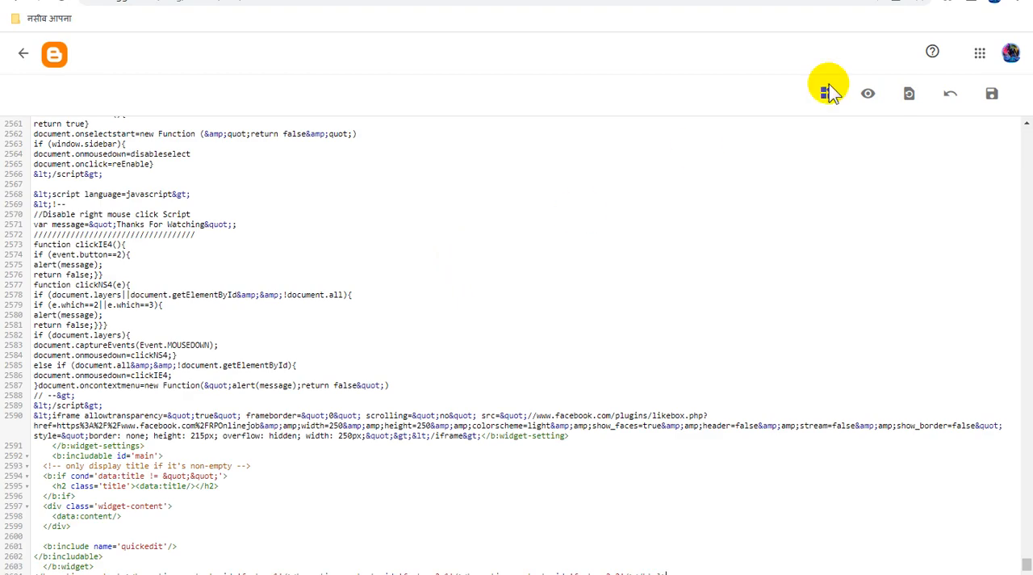
pyautogui.click(993, 97)
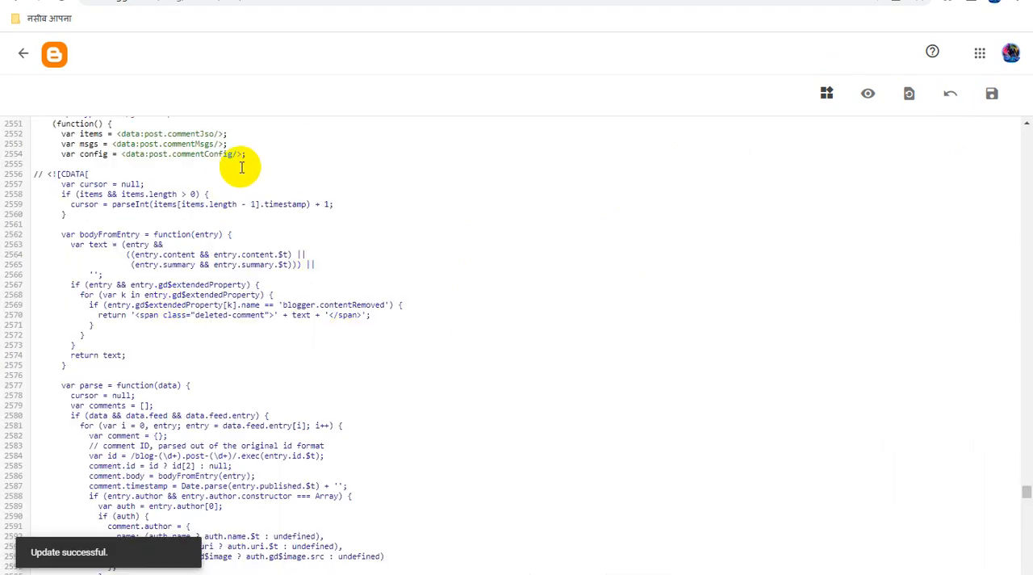
pyautogui.click(25, 55)
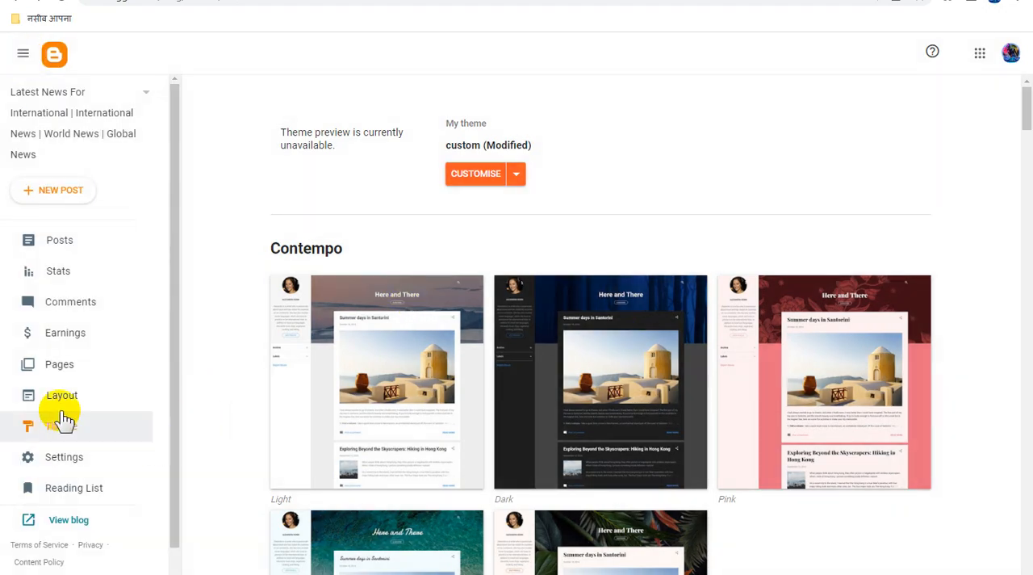
# - Set the Navbar gadget to Off in the blog layout and save the layout
pyautogui.click(74, 395)
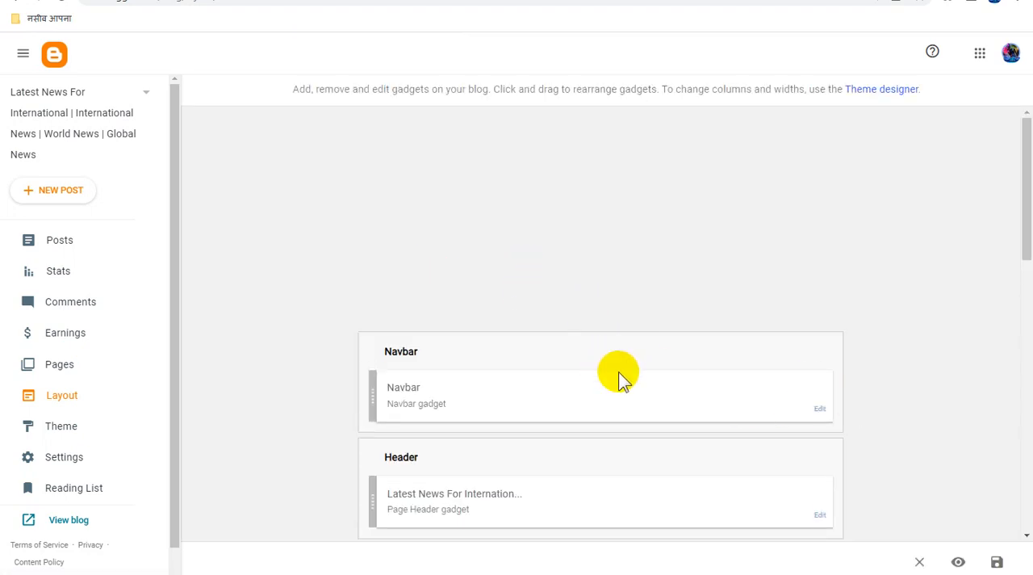
pyautogui.scroll(-2, 689, 389)
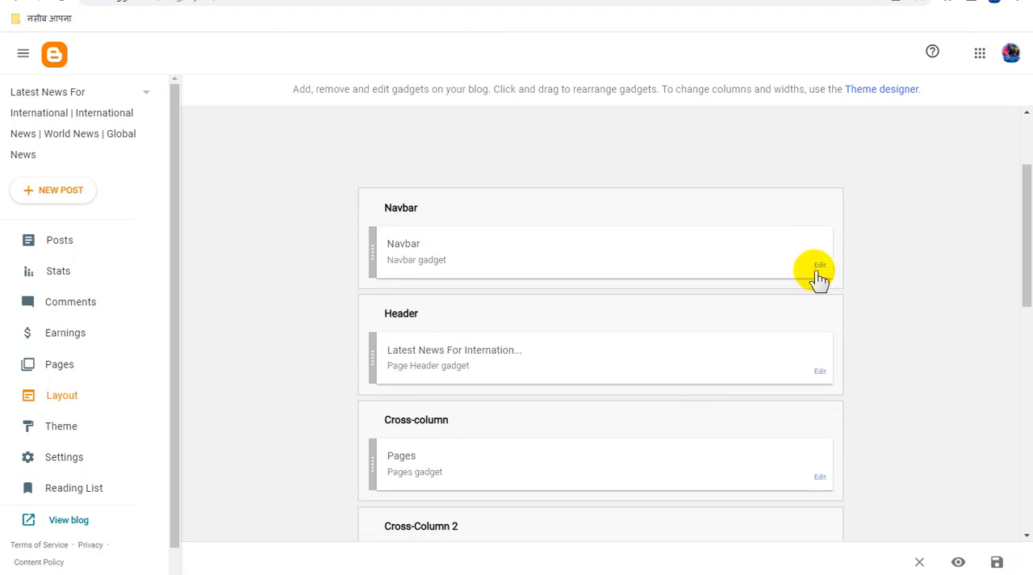
pyautogui.click(818, 267)
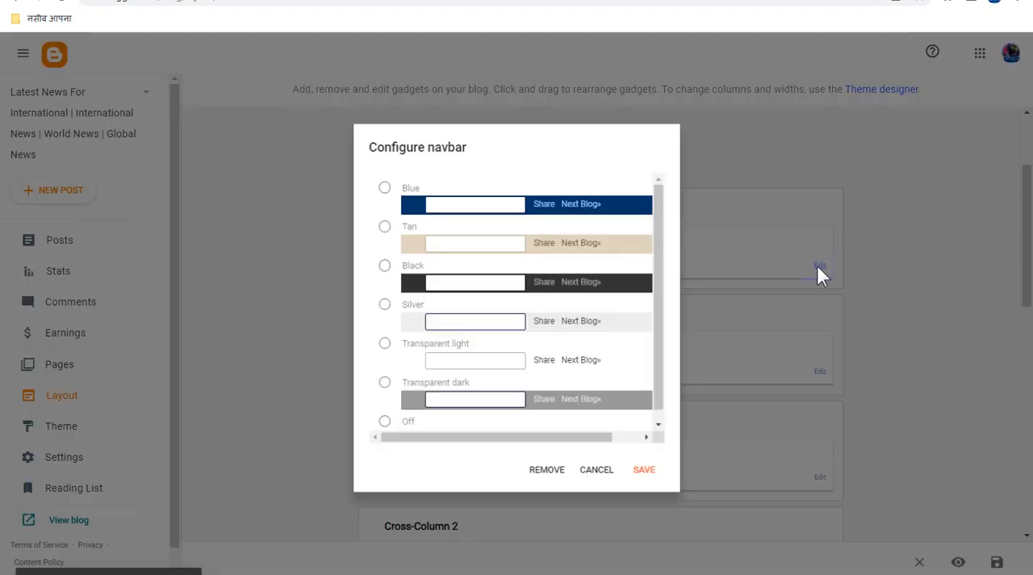
pyautogui.click(383, 412)
pyautogui.click(645, 473)
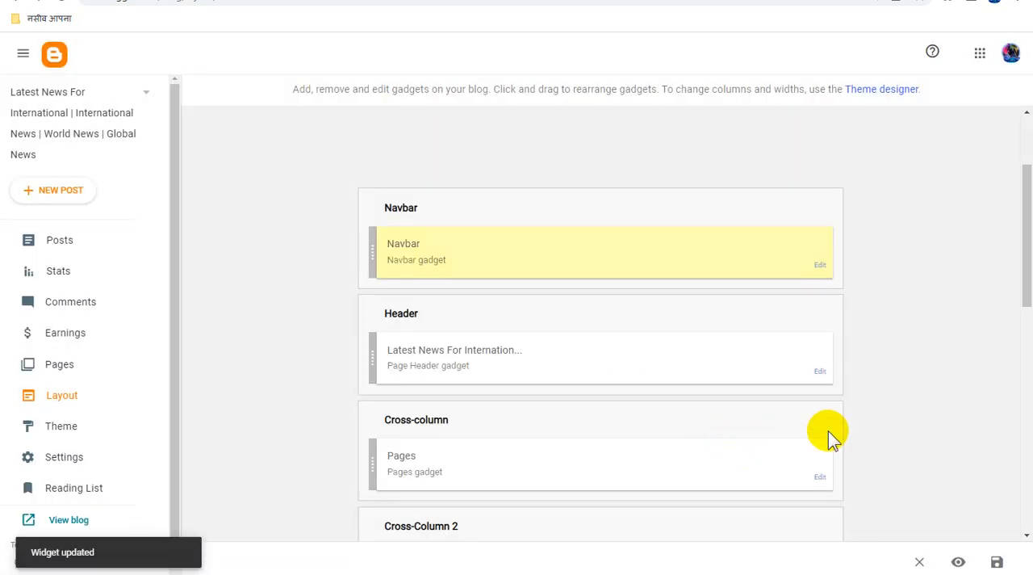
pyautogui.click(997, 563)
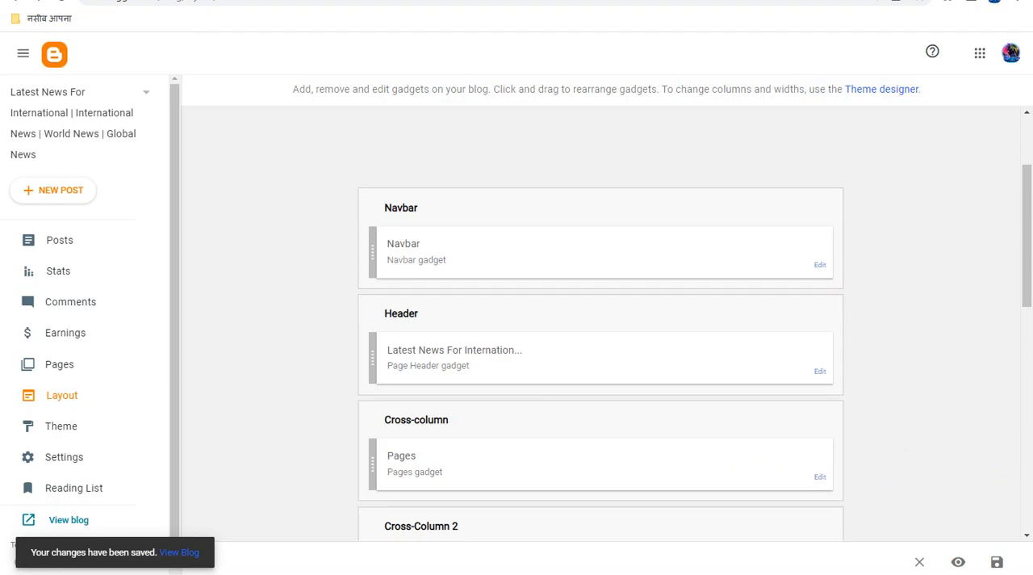
# - Examine the published blog's home page, from its header banner and page links to the sidebar gadgets
pyautogui.click(299, 0)
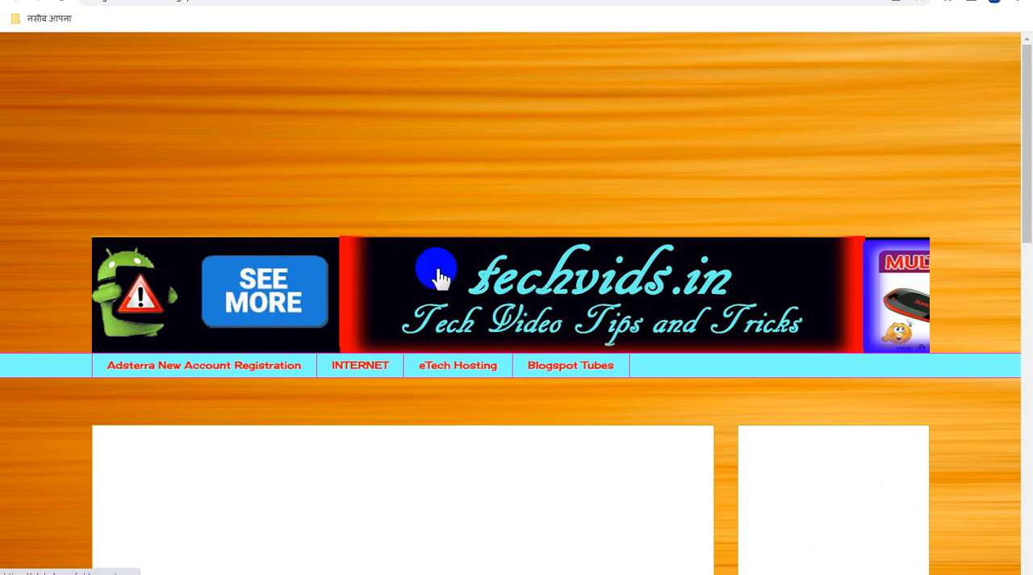
pyautogui.scroll(-3, 583, 289)
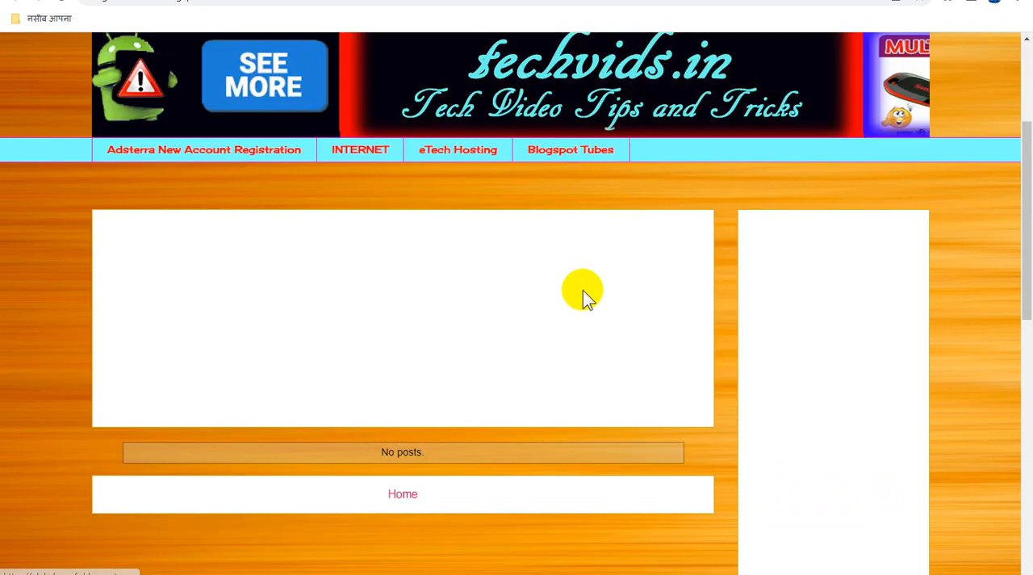
pyautogui.scroll(-5, 586, 294)
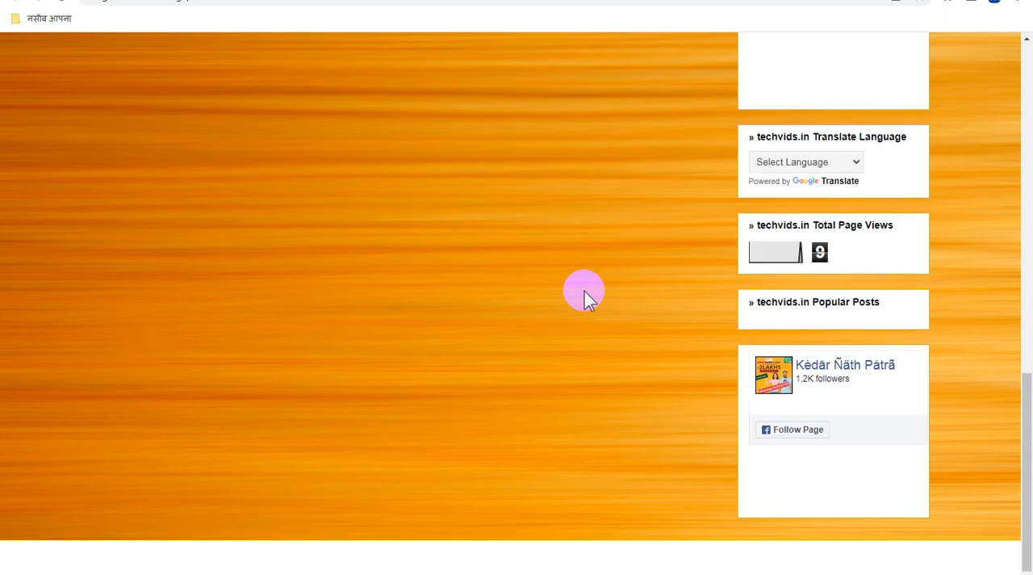
pyautogui.scroll(3, 586, 295)
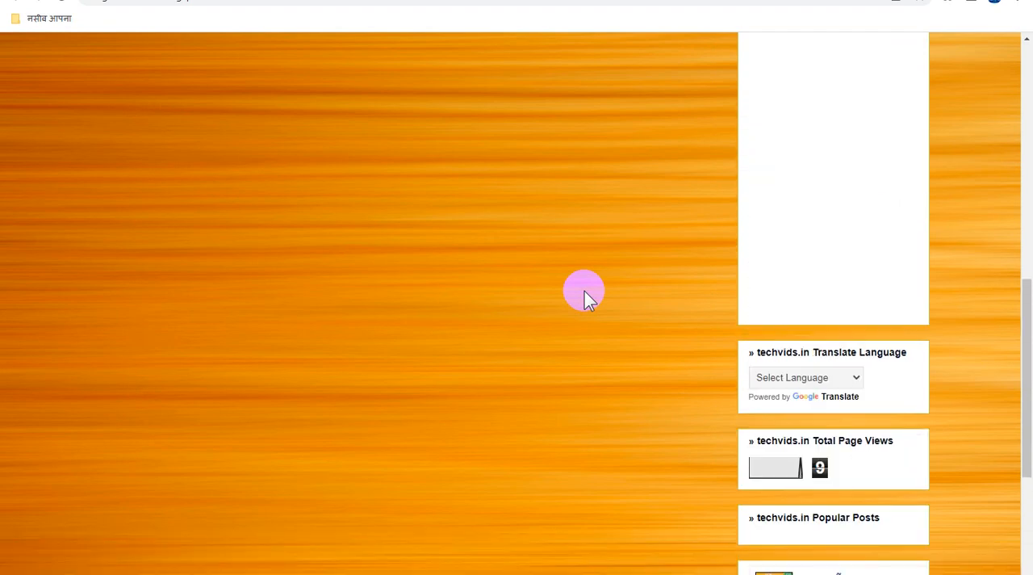
pyautogui.scroll(10, 586, 295)
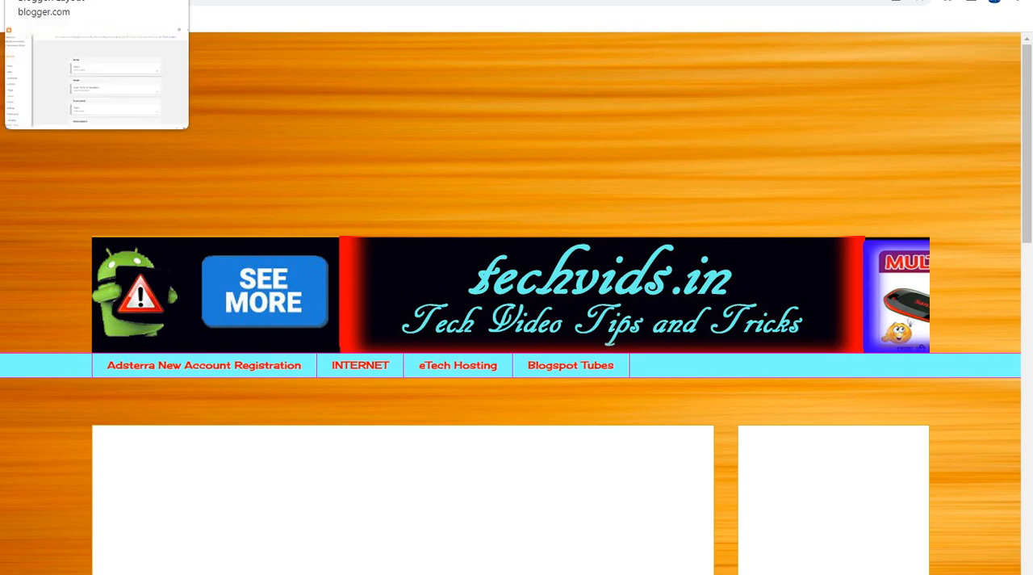
pyautogui.click(72, 0)
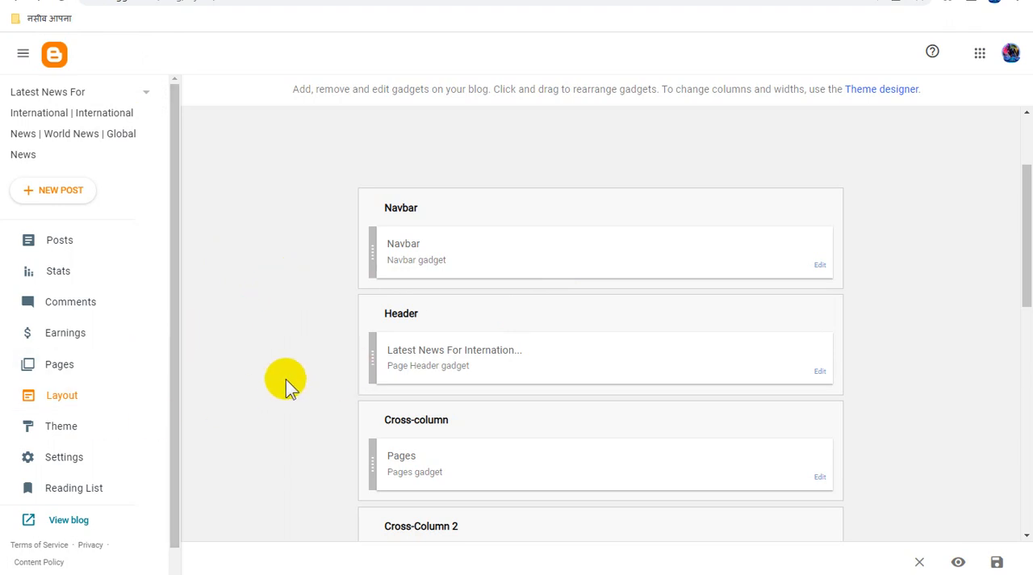
pyautogui.click(246, 0)
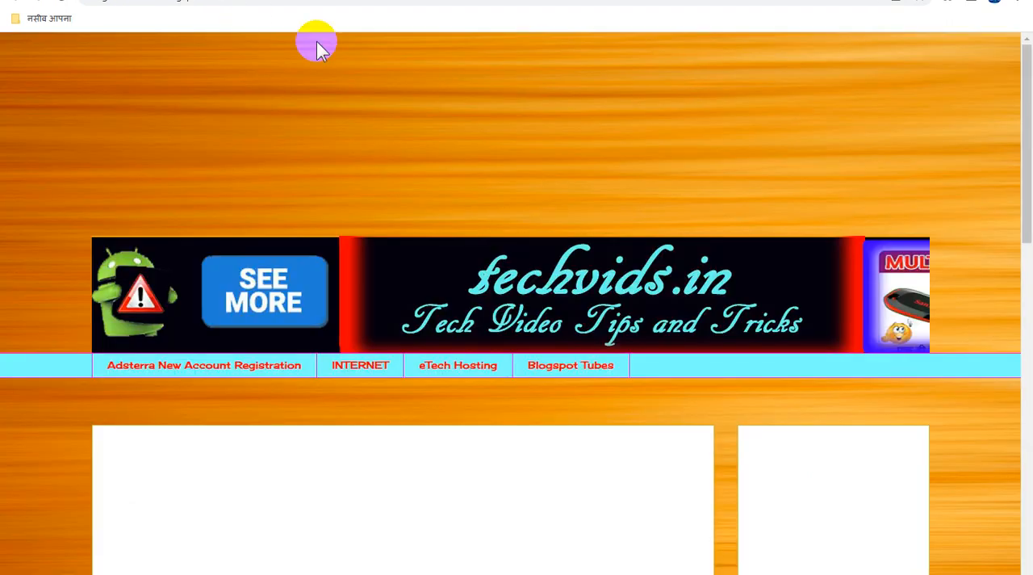
# - Return to the blog layout, look over its gadget sections, and save the layout again
pyautogui.click(72, 0)
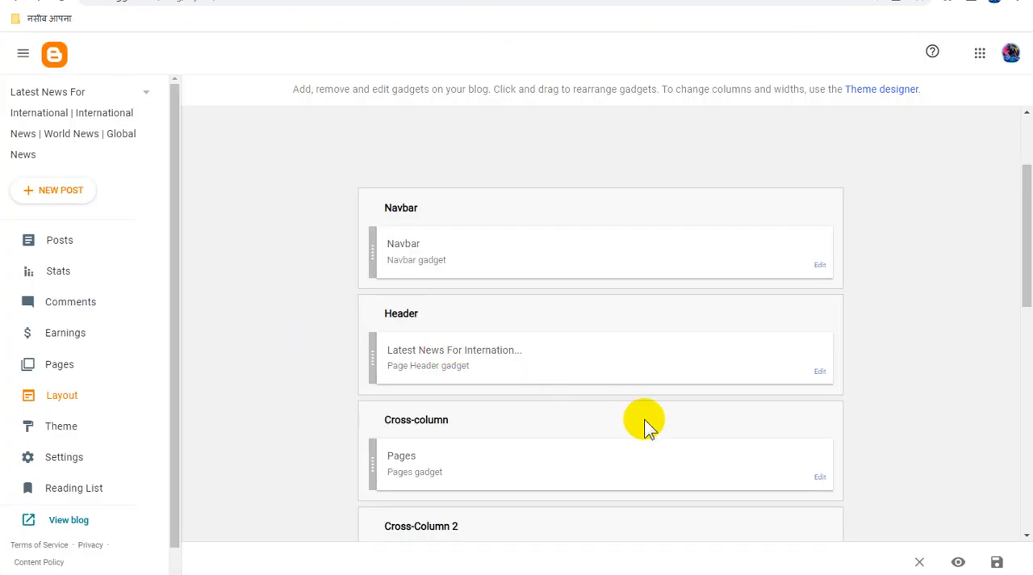
pyautogui.scroll(-3, 646, 420)
pyautogui.scroll(1, 645, 419)
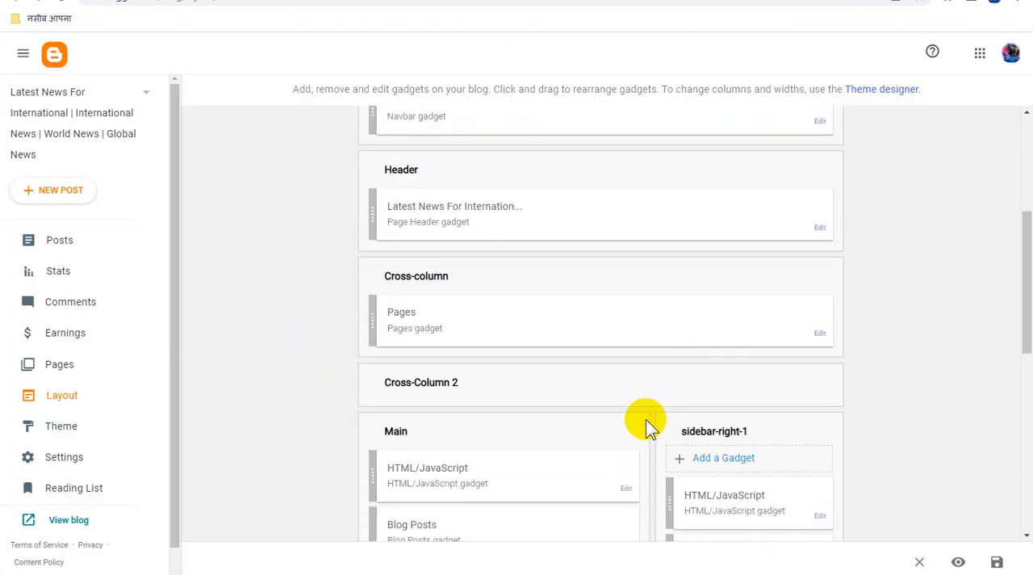
pyautogui.scroll(-2, 645, 419)
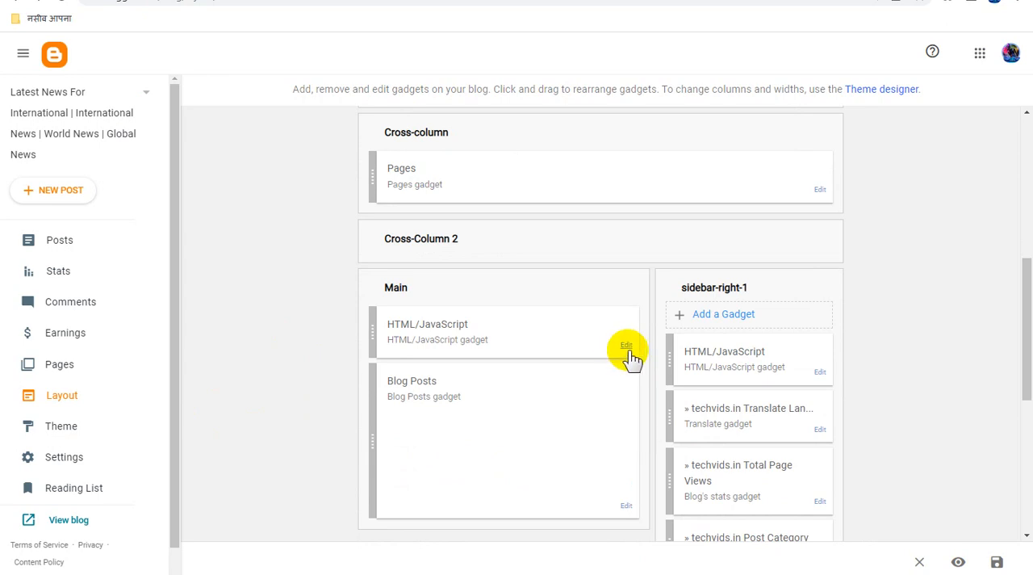
pyautogui.scroll(3, 632, 357)
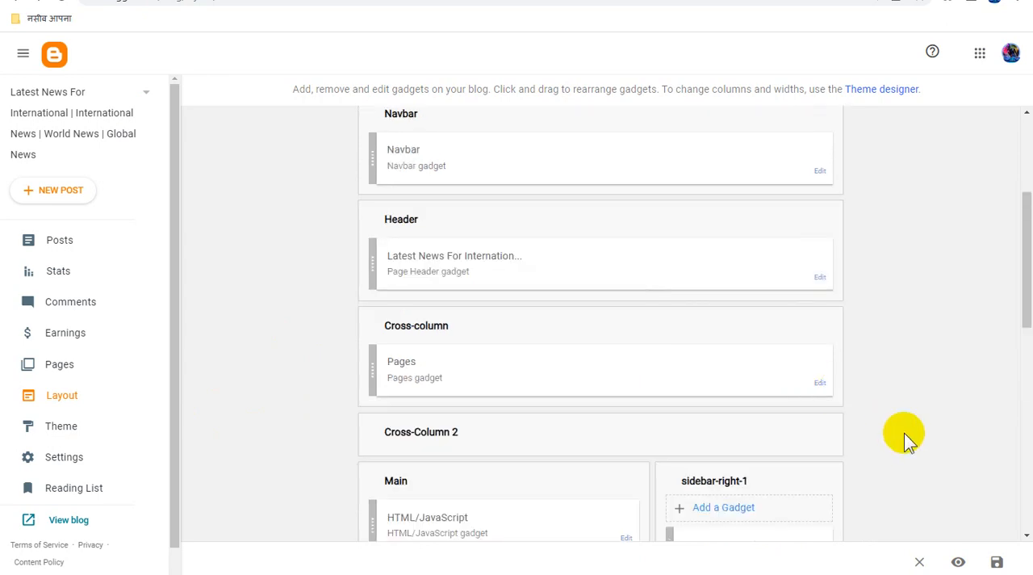
pyautogui.click(995, 562)
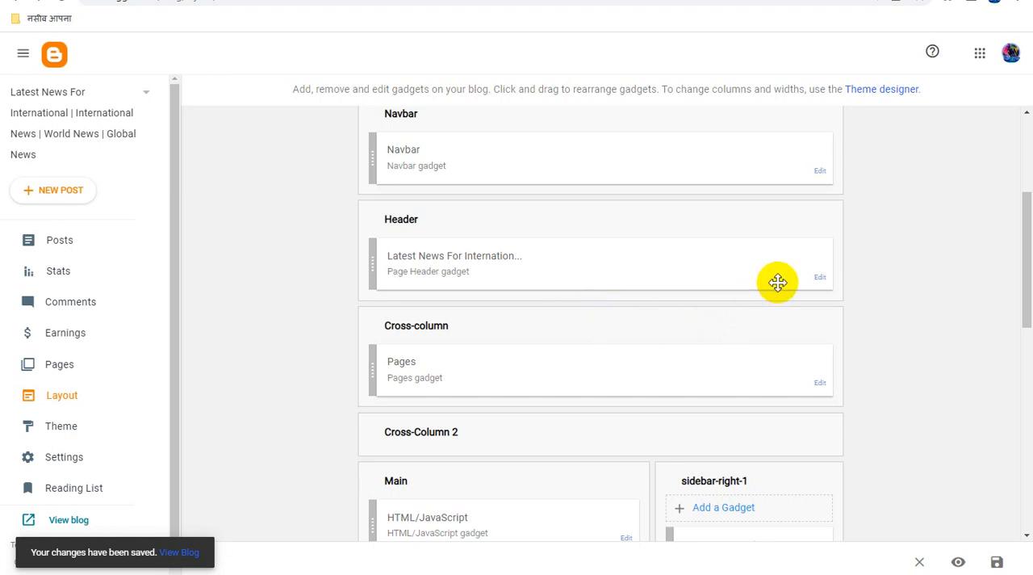
# - Replace the Header gadget's image with the Global News banner JPG uploaded from the computer, and save both the gadget and the layout
pyautogui.click(820, 278)
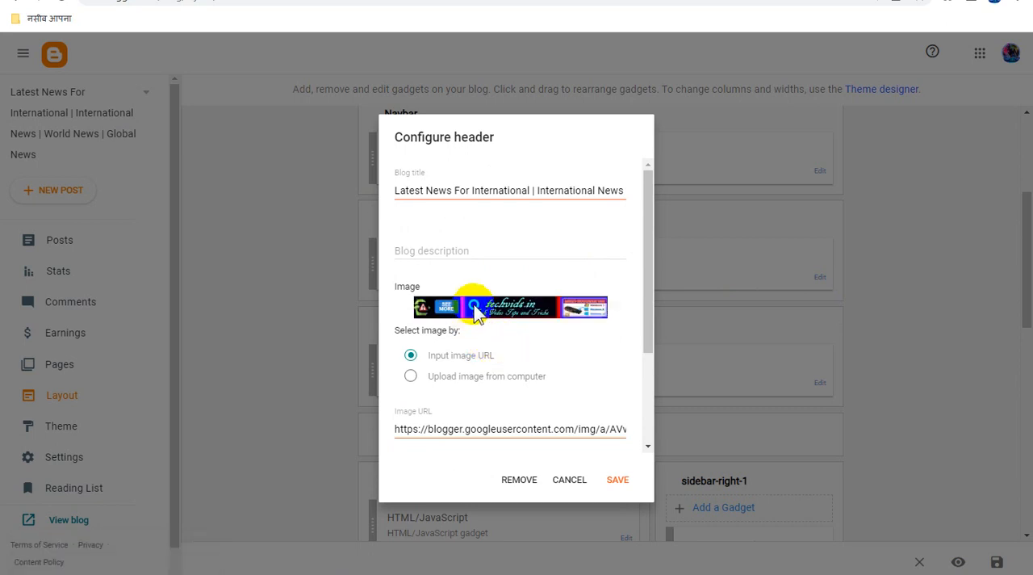
pyautogui.rightClick(473, 305)
pyautogui.click(517, 315)
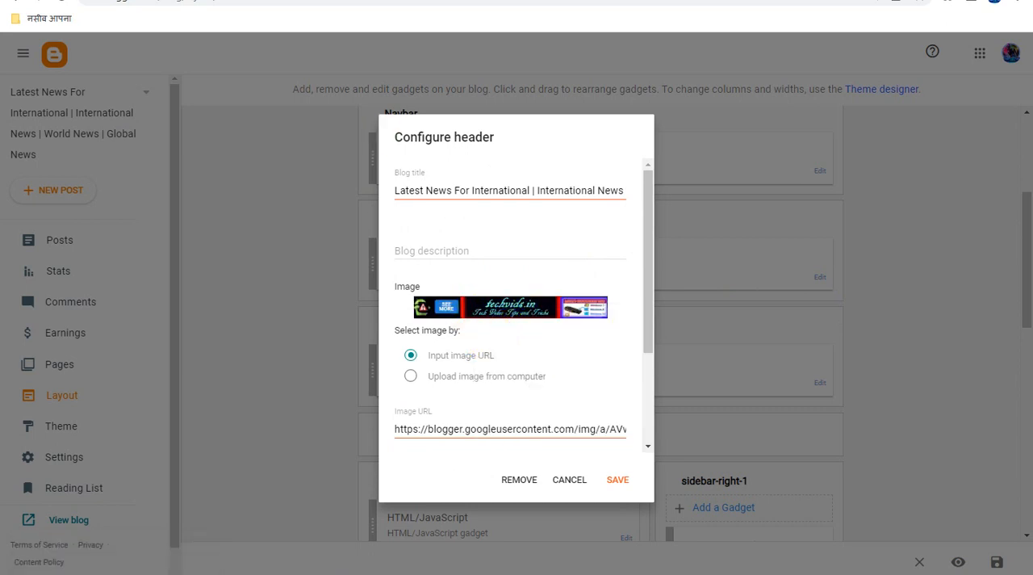
pyautogui.click(517, 0)
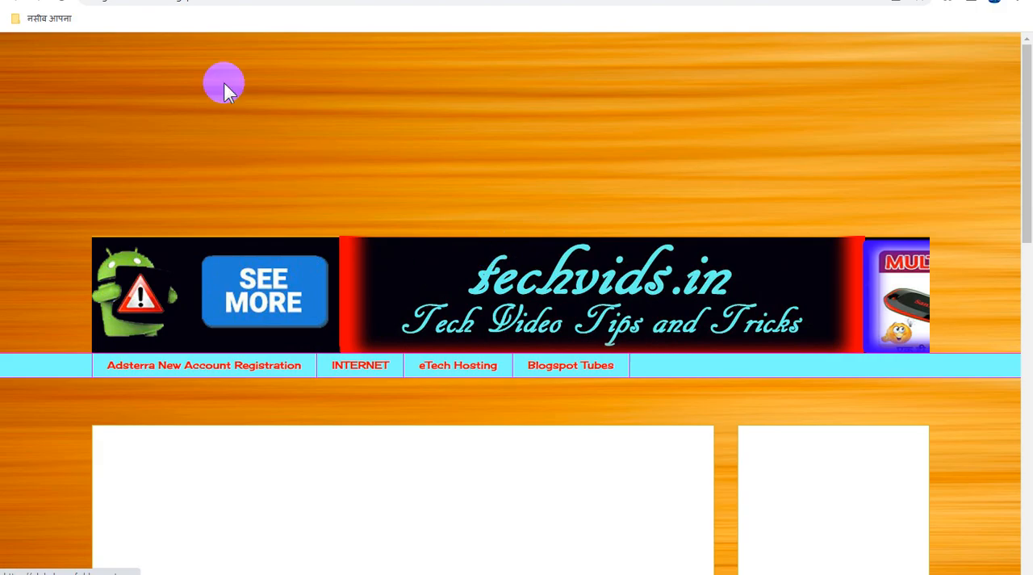
pyautogui.click(235, 0)
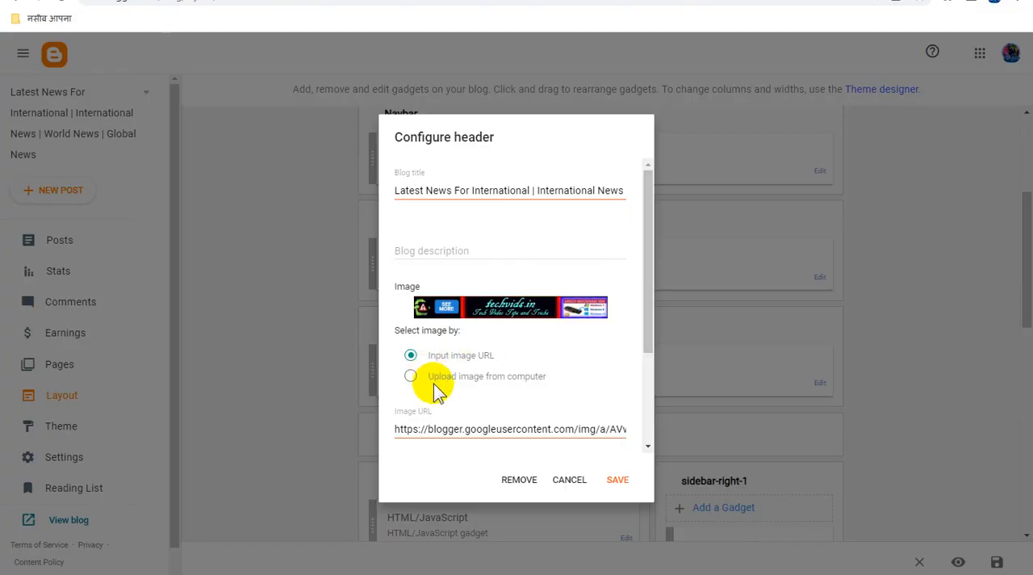
pyautogui.click(411, 377)
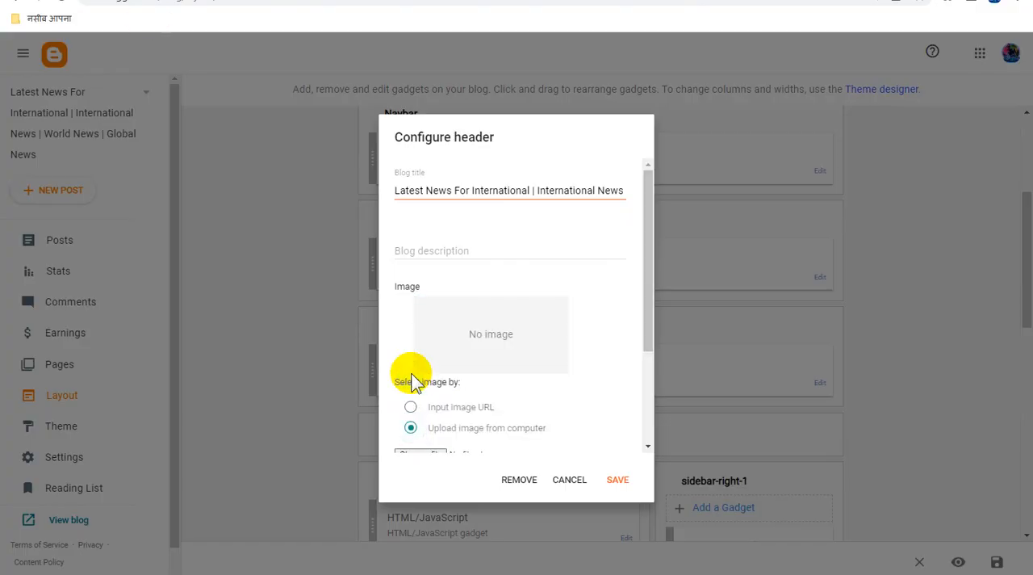
pyautogui.click(266, 141)
pyautogui.doubleClick(265, 141)
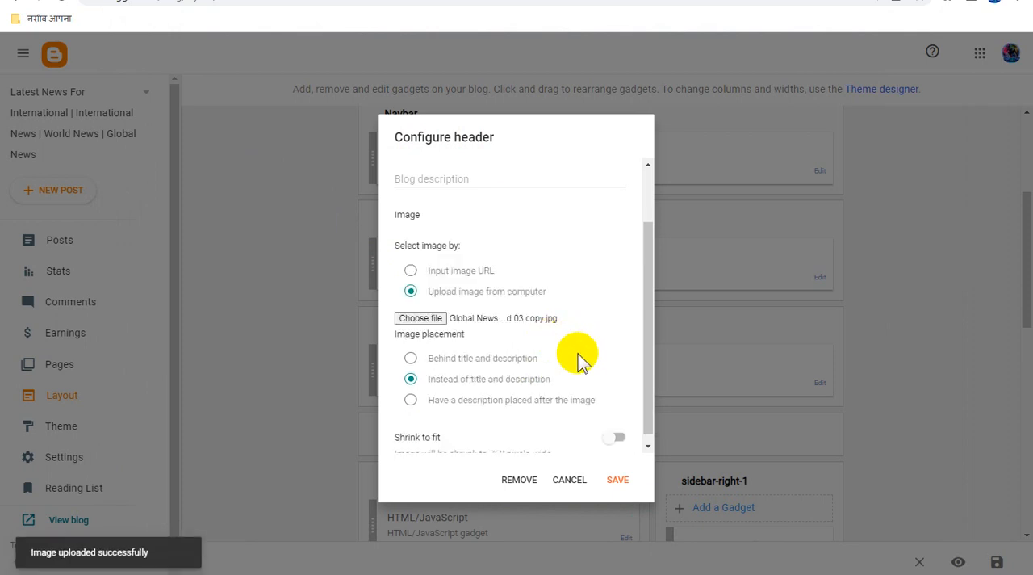
pyautogui.click(625, 483)
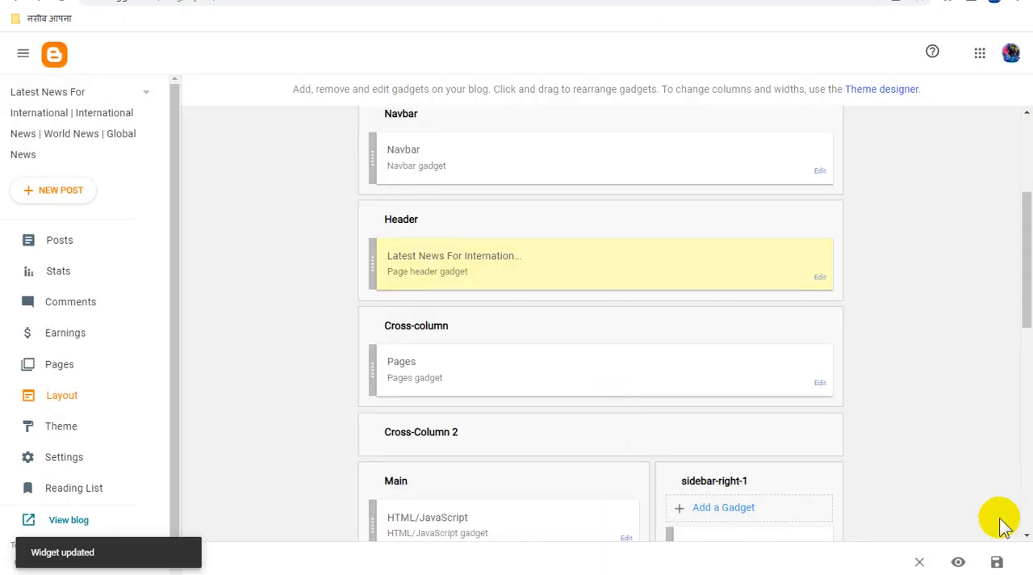
pyautogui.click(997, 563)
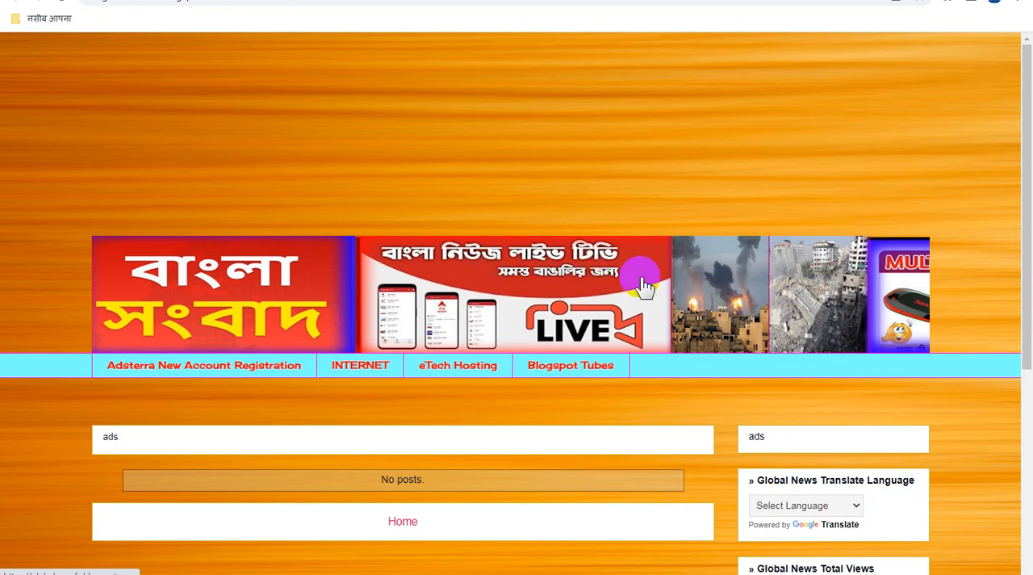
# - Delete all existing links from the Pages gadget's page list, including eTech Hosting, INTERNET and Adsterra New Account Registration
pyautogui.click(121, 0)
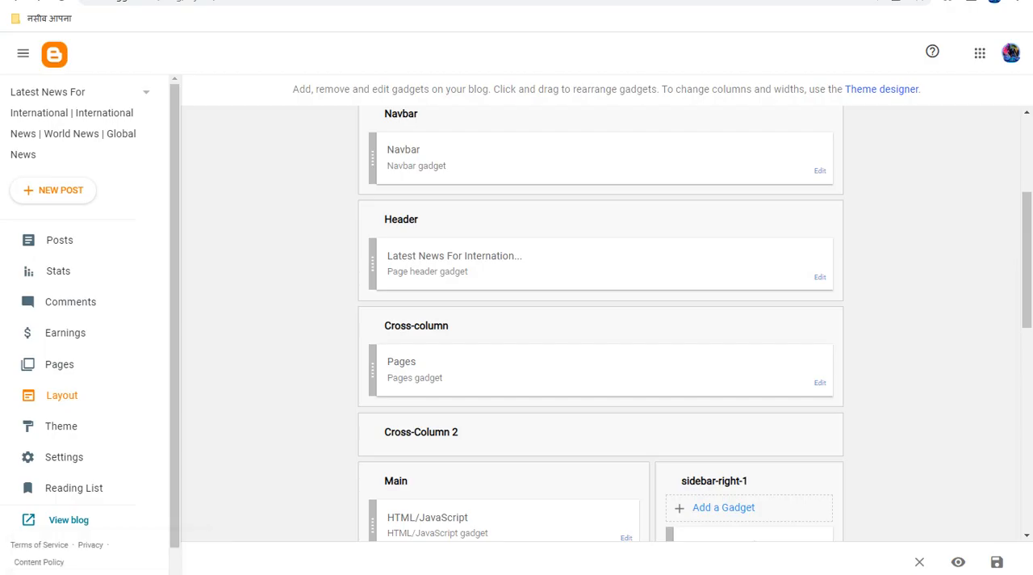
pyautogui.click(819, 384)
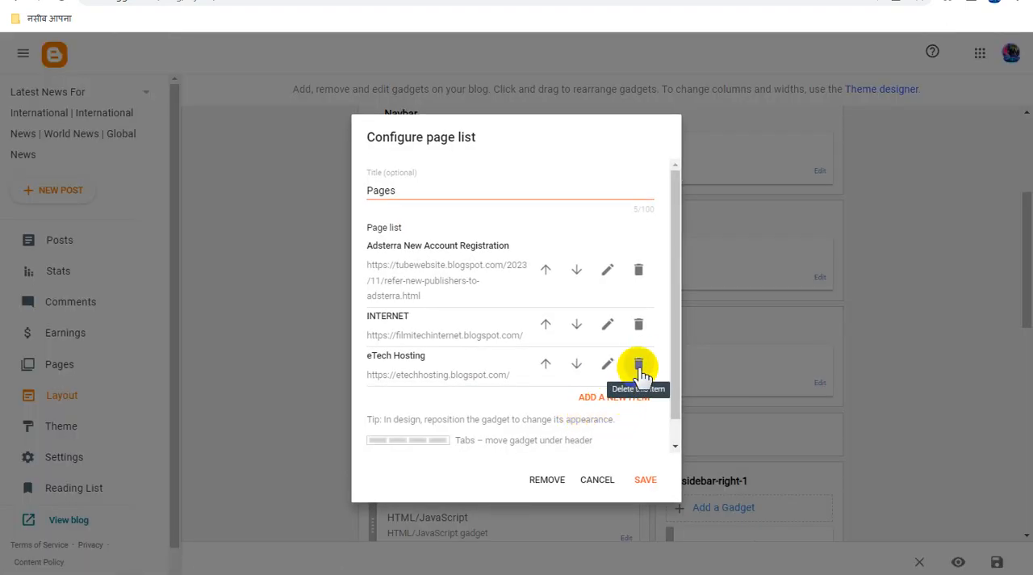
pyautogui.click(639, 365)
pyautogui.click(651, 325)
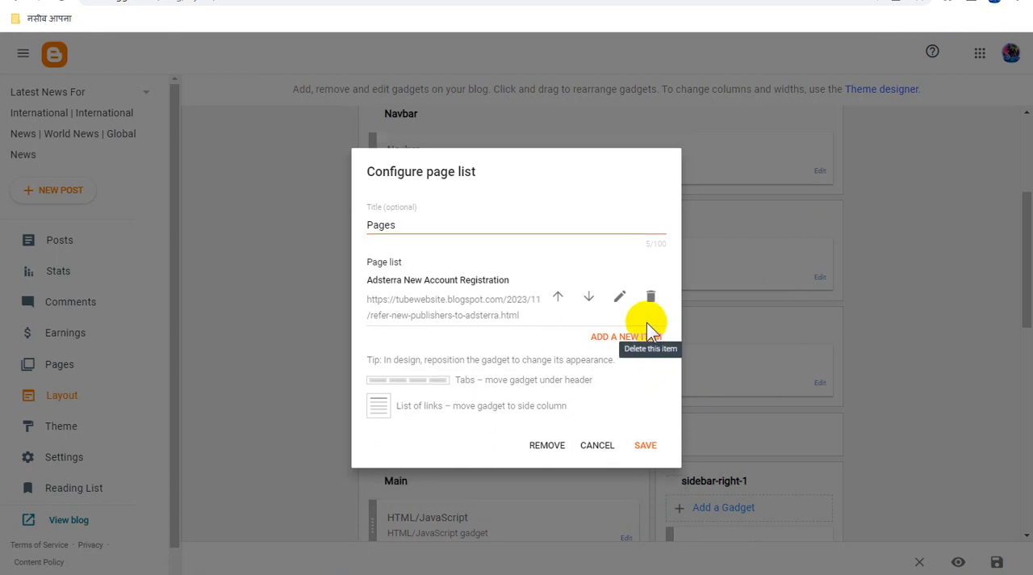
pyautogui.click(648, 300)
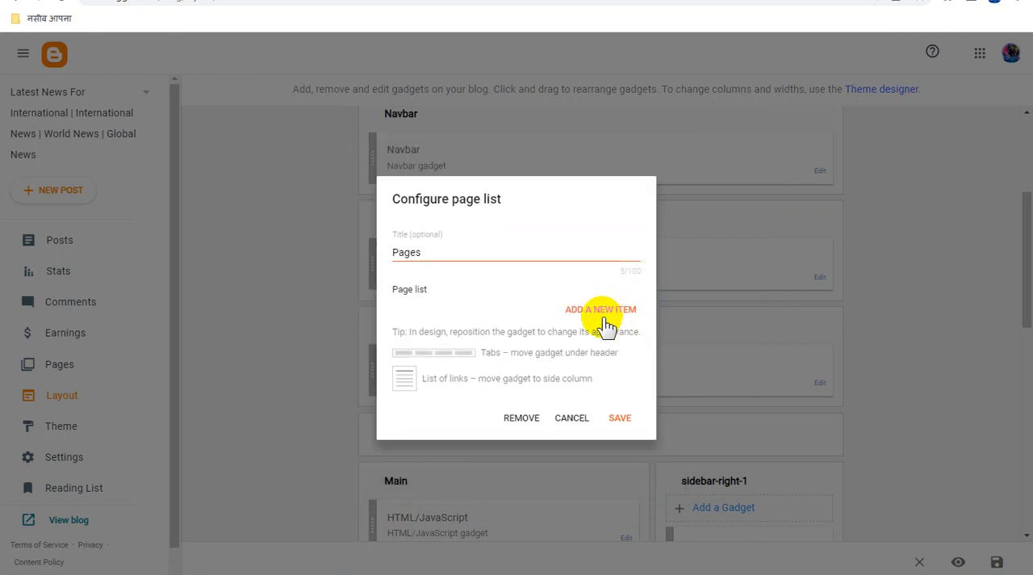
# - Add the Home page as a new item in the Pages gadget, and save the gadget and the layout
pyautogui.click(615, 315)
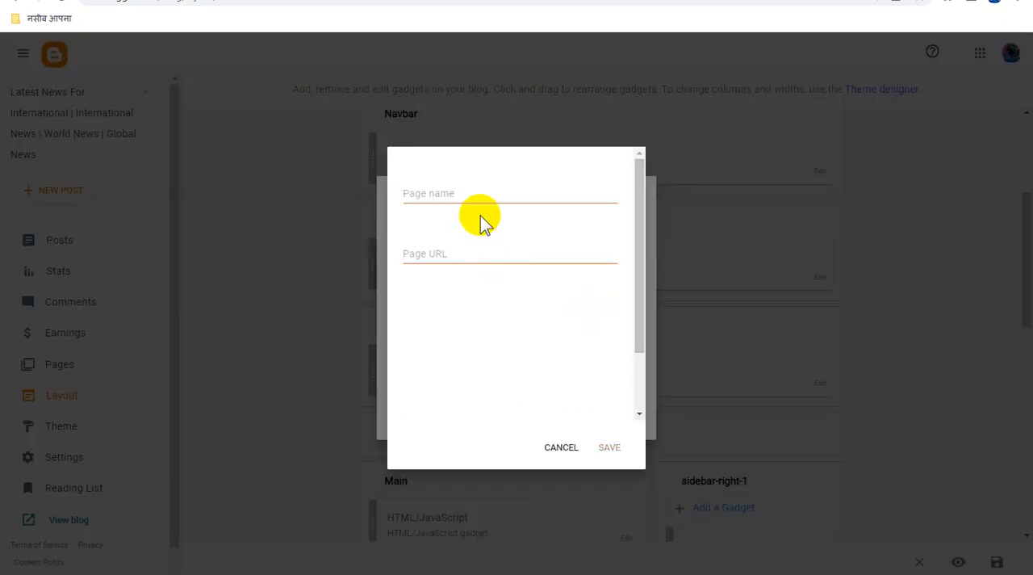
pyautogui.click(482, 196)
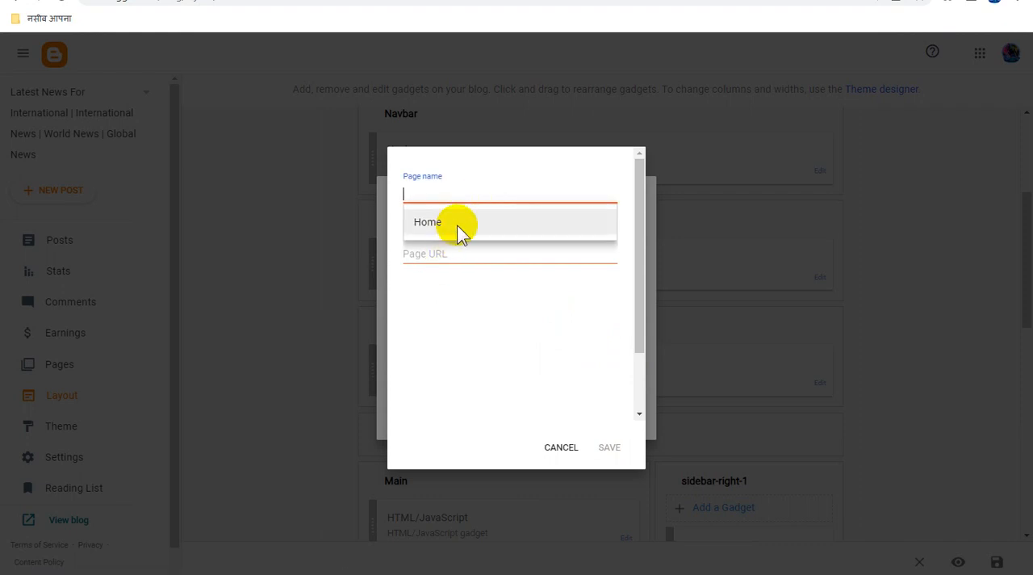
pyautogui.click(457, 225)
pyautogui.click(611, 449)
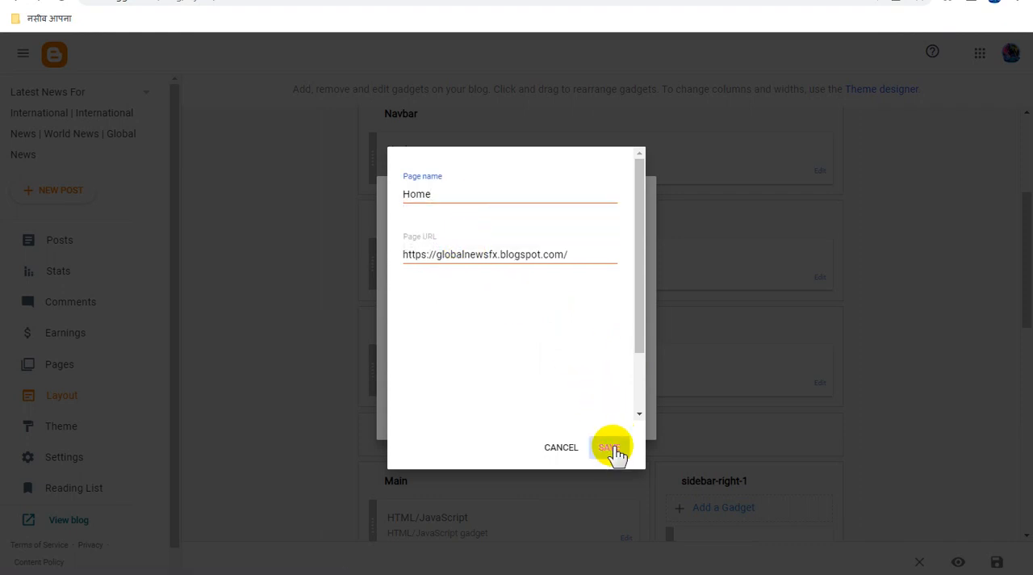
pyautogui.click(630, 440)
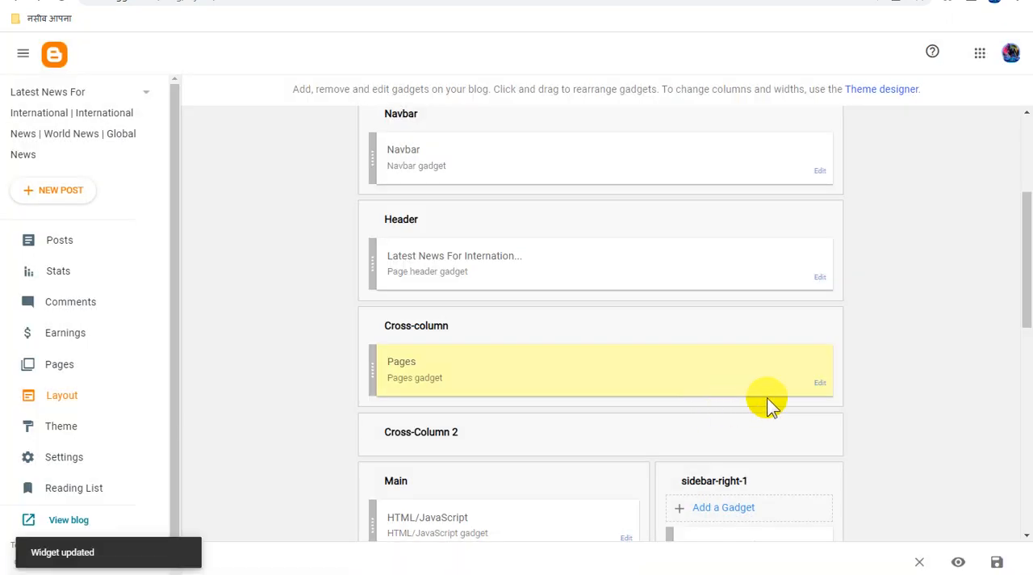
pyautogui.click(997, 562)
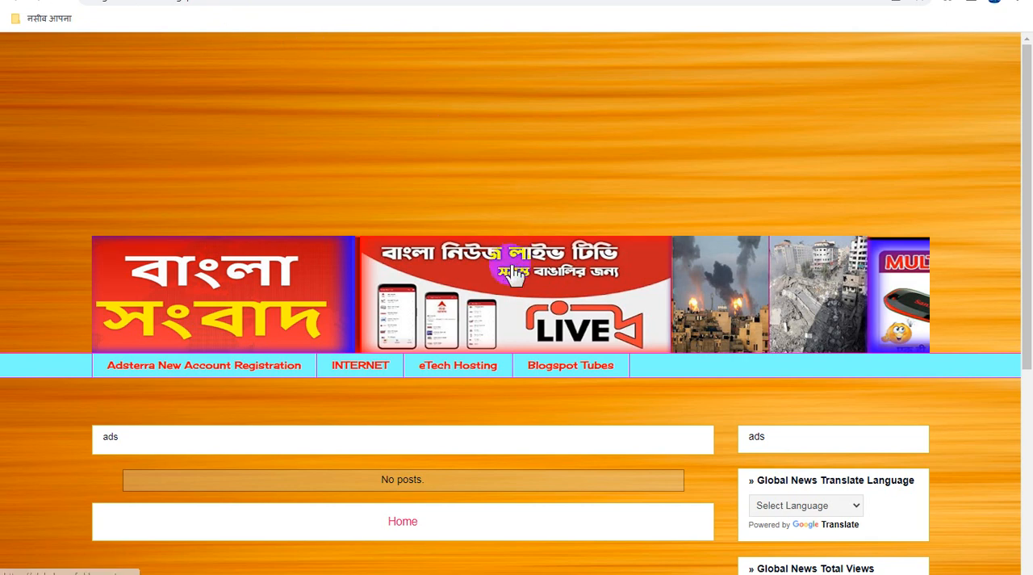
# - Examine the refreshed published blog, from the header banner and page links down to the sidebar gadgets
pyautogui.click(535, 369)
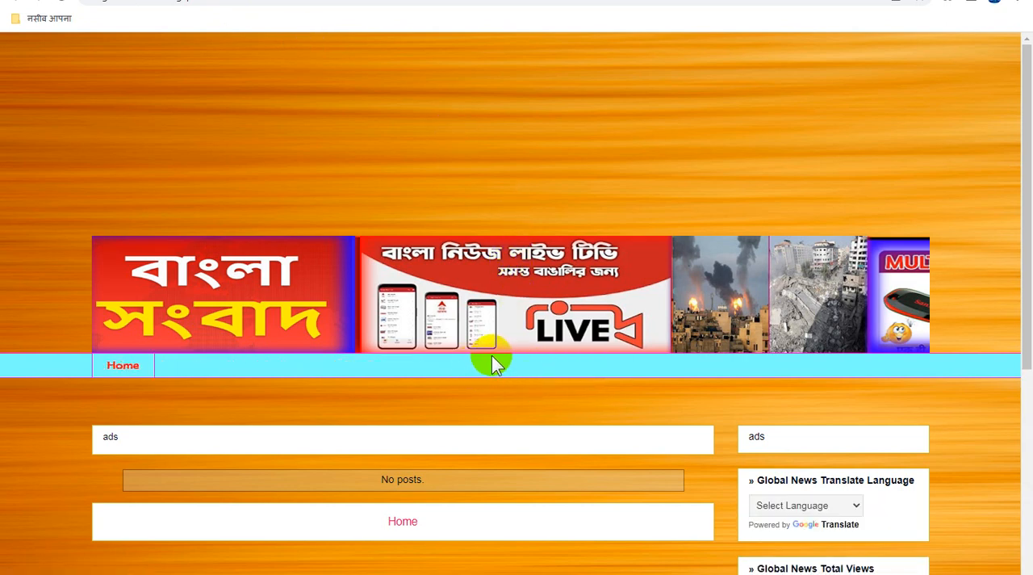
pyautogui.scroll(-4, 494, 360)
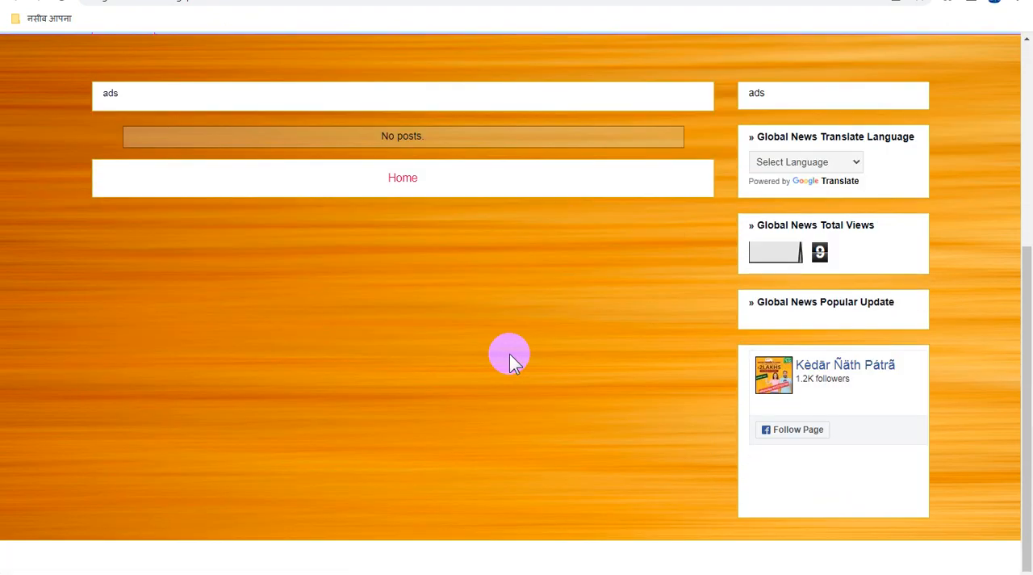
pyautogui.scroll(3, 509, 353)
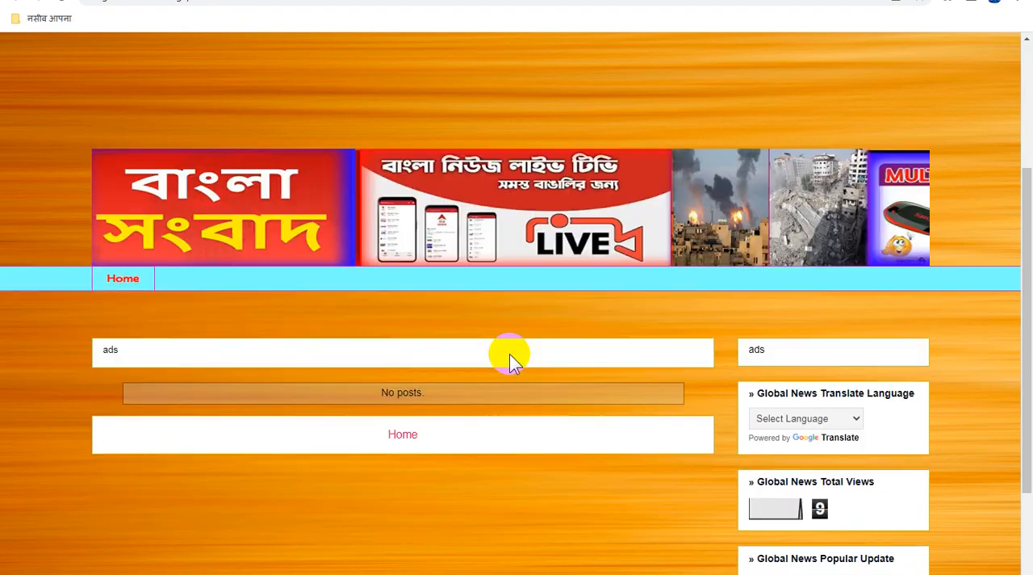
pyautogui.scroll(-3, 509, 353)
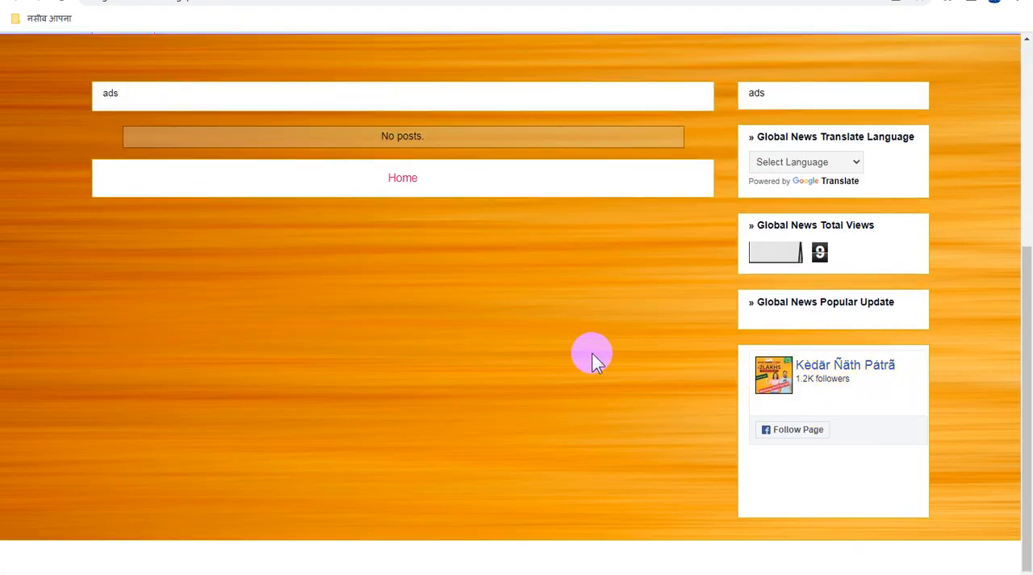
pyautogui.scroll(3, 591, 353)
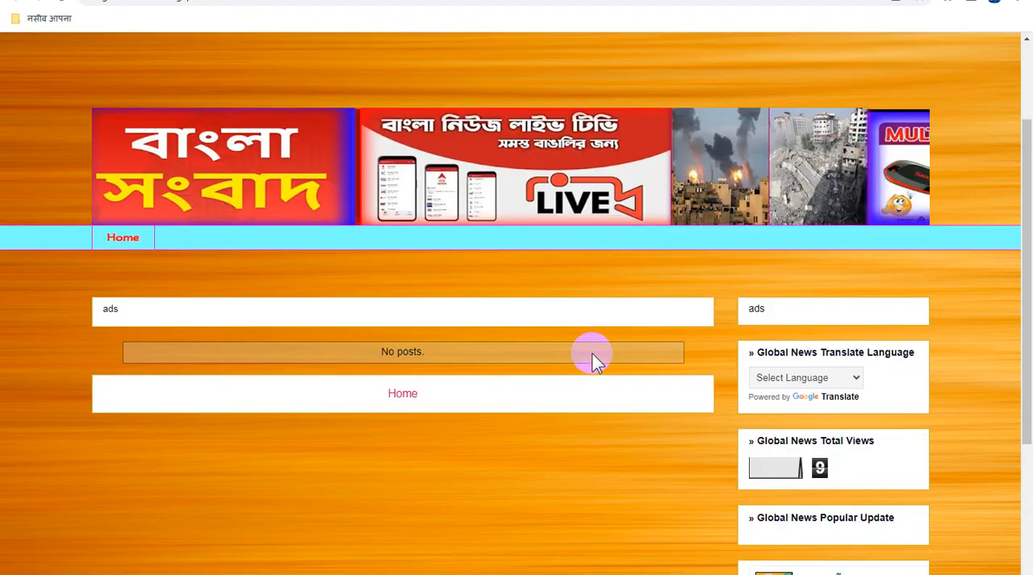
pyautogui.scroll(2, 591, 352)
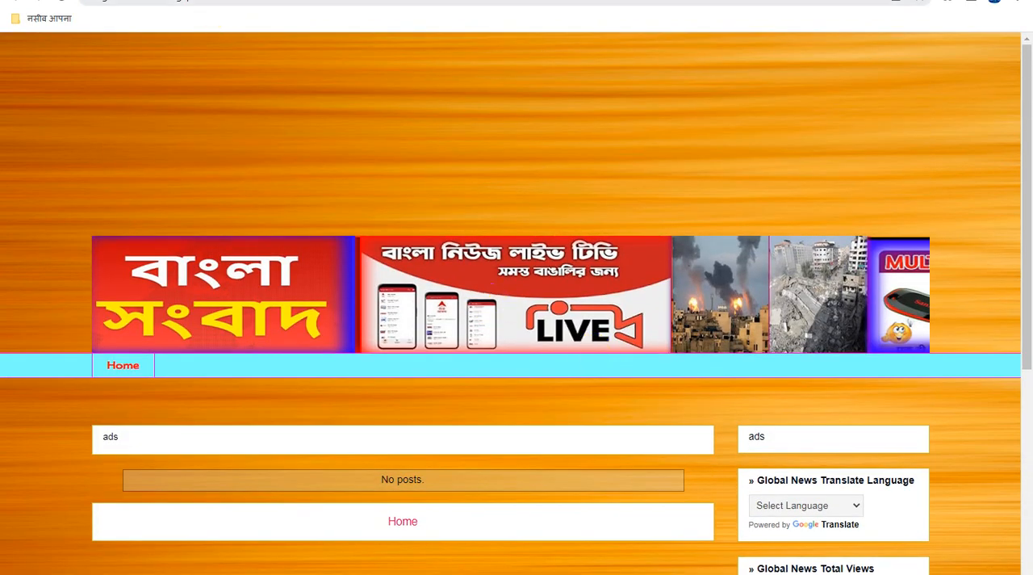
# - Copy the published blog's address and paste it over the URL entry in the Blogger Template Style comment of the theme HTML
pyautogui.click(387, 2)
pyautogui.rightClick(232, 2)
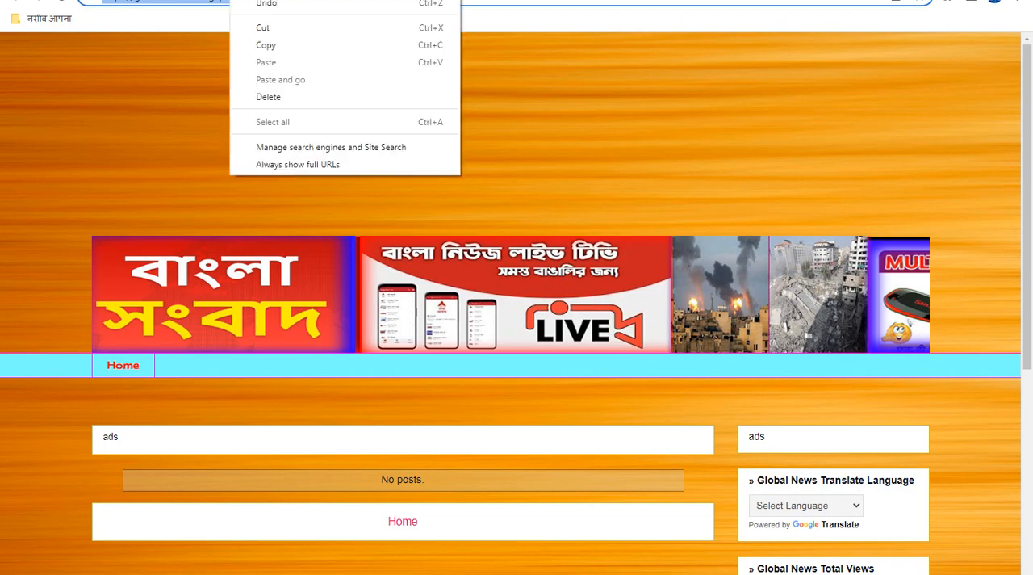
pyautogui.click(274, 44)
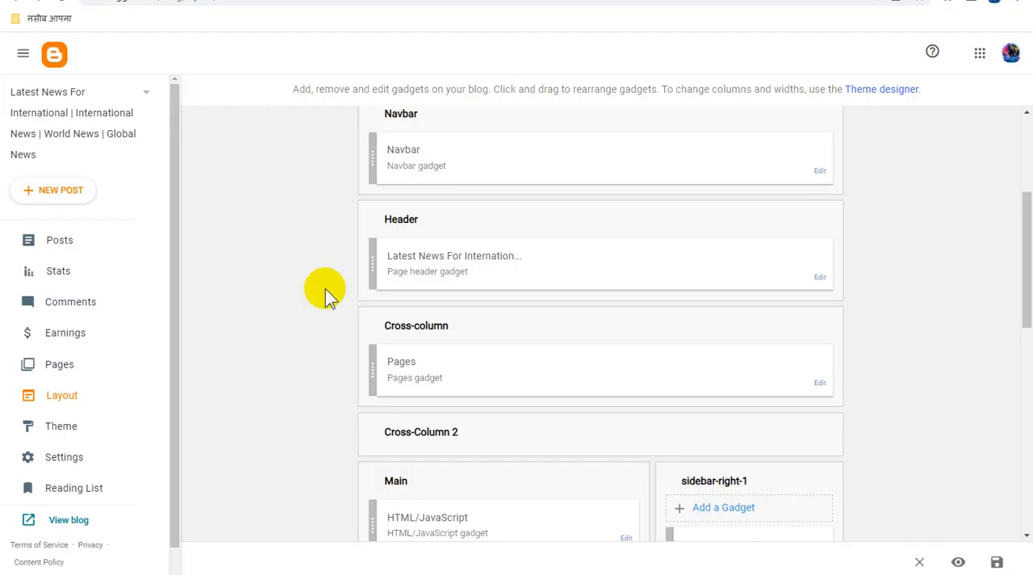
pyautogui.scroll(-5, 767, 461)
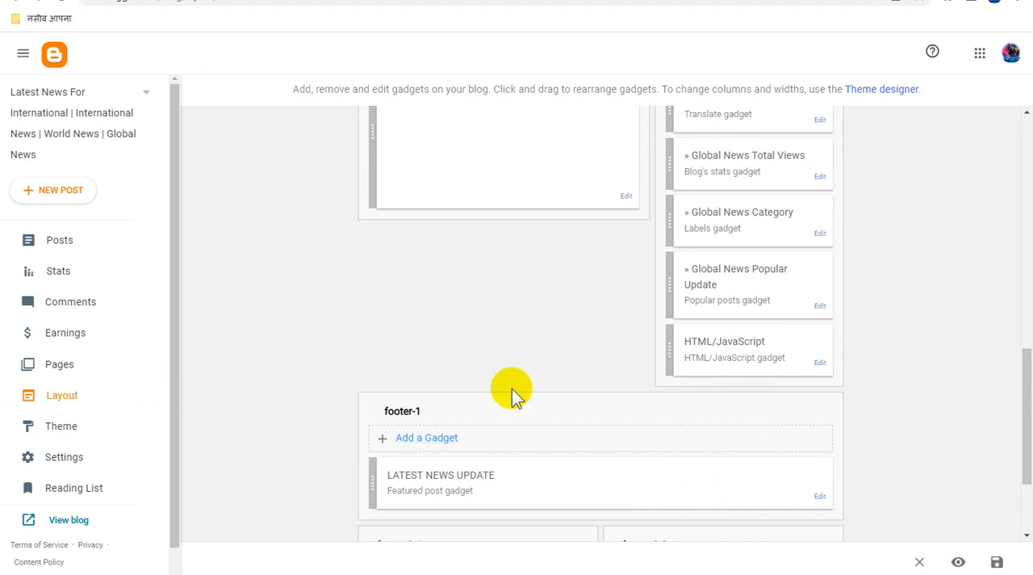
pyautogui.click(71, 429)
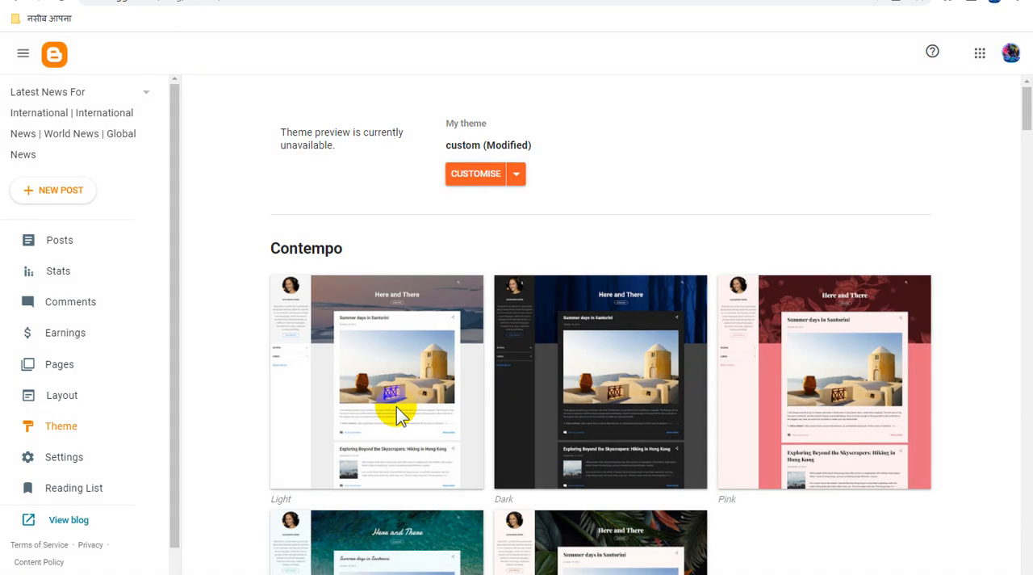
pyautogui.click(518, 176)
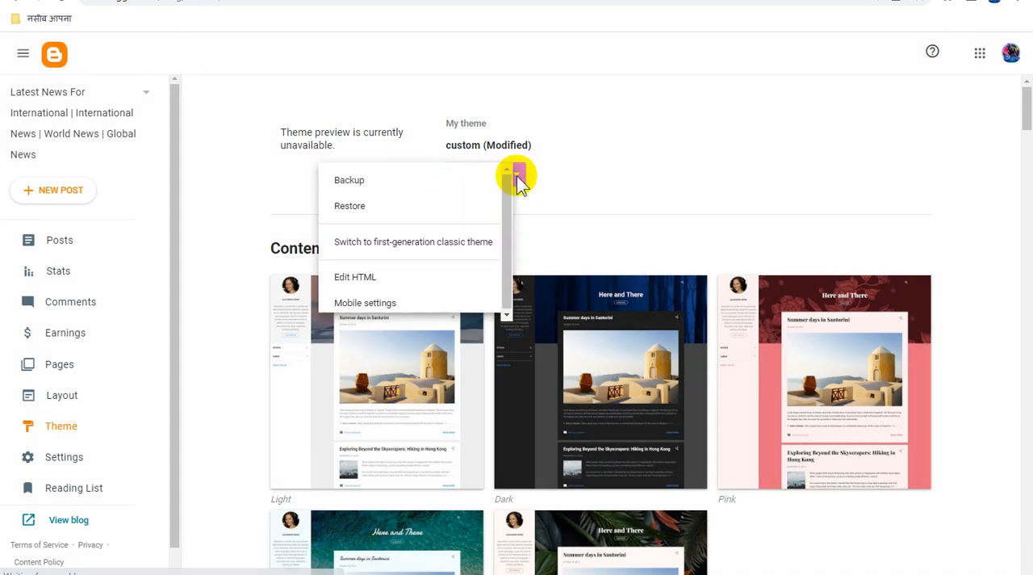
pyautogui.click(338, 284)
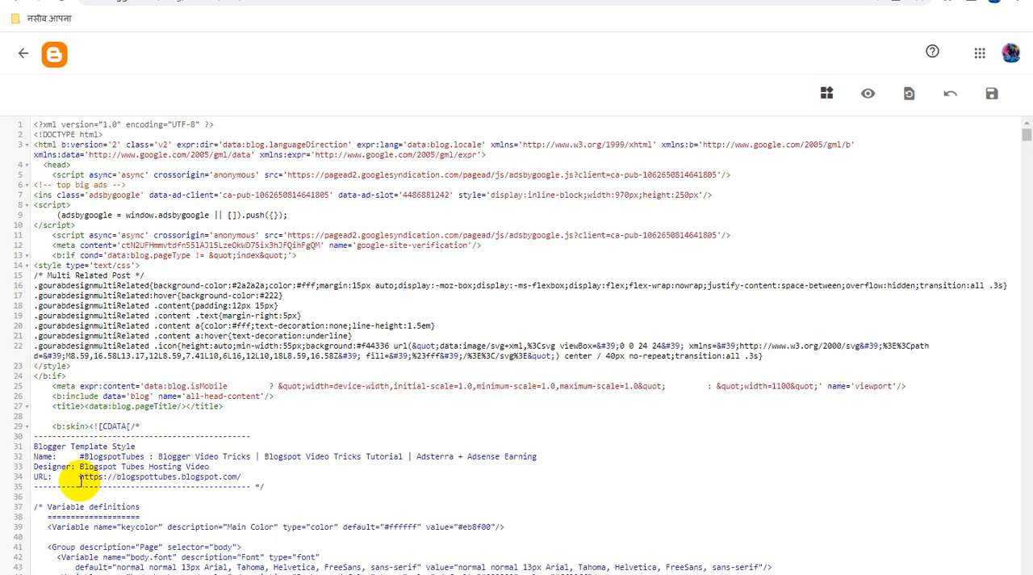
pyautogui.moveTo(80, 476); pyautogui.dragTo(248, 474)
pyautogui.hotkey('ctrl', 'v')
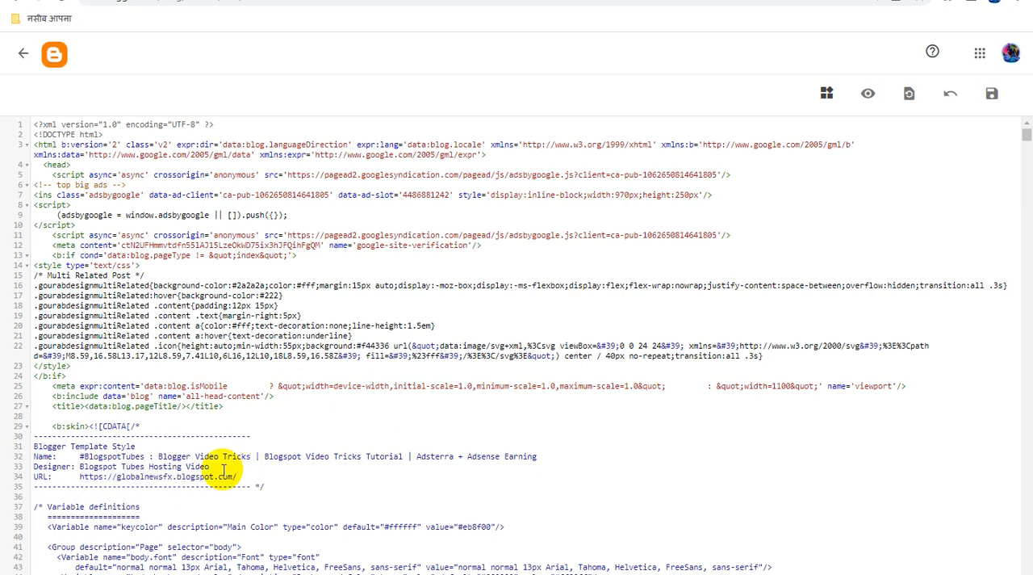
# - Replace the Name entry in the Blogger Template Style comment with "বাংলা খবর সবার কাছে সবার আগে"
pyautogui.moveTo(81, 457); pyautogui.dragTo(539, 456)
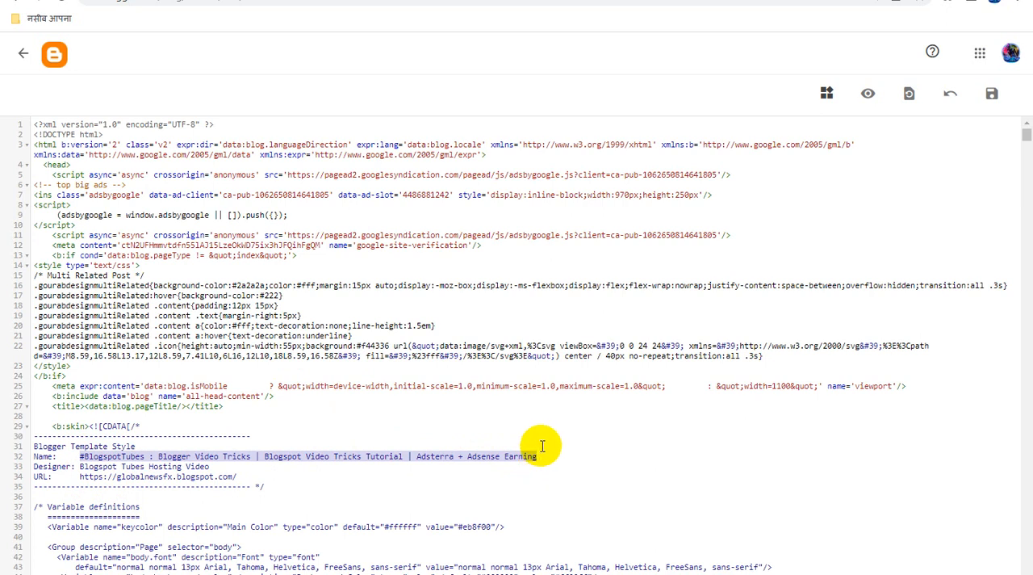
pyautogui.write('ब')
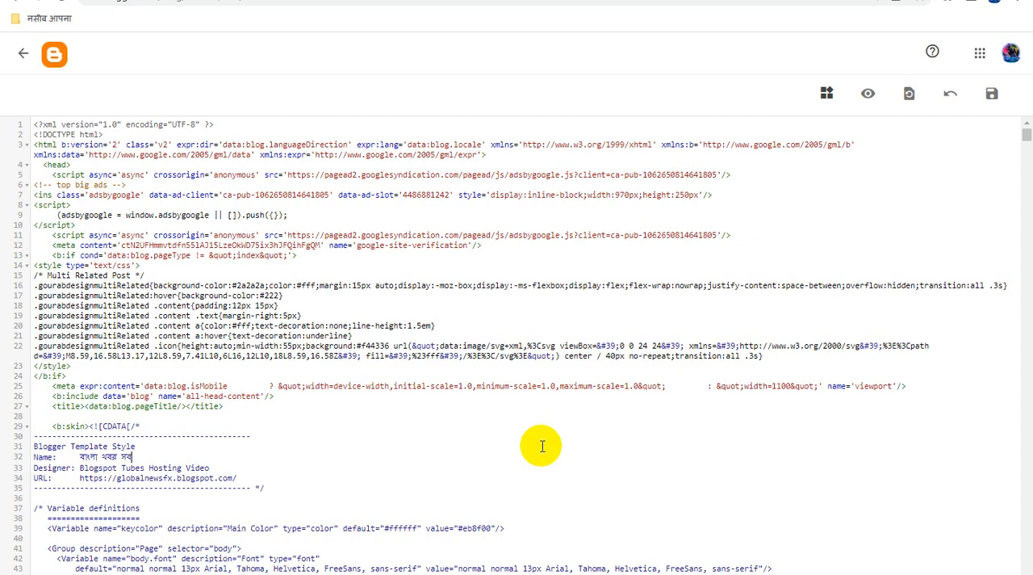
pyautogui.write('ার কাছে সবার আগে')
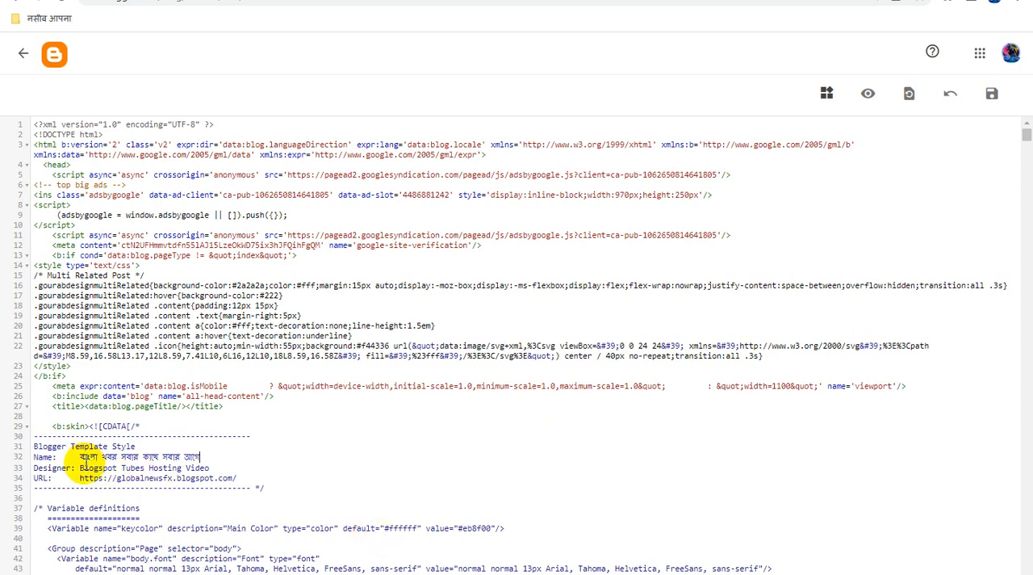
# - Replace the Designer entry in the Blogger Template Style comment with "গ্লোবাল বাংলা নিউজ পোর্টাল ওয়েবসাইট"
pyautogui.moveTo(80, 467); pyautogui.dragTo(215, 465)
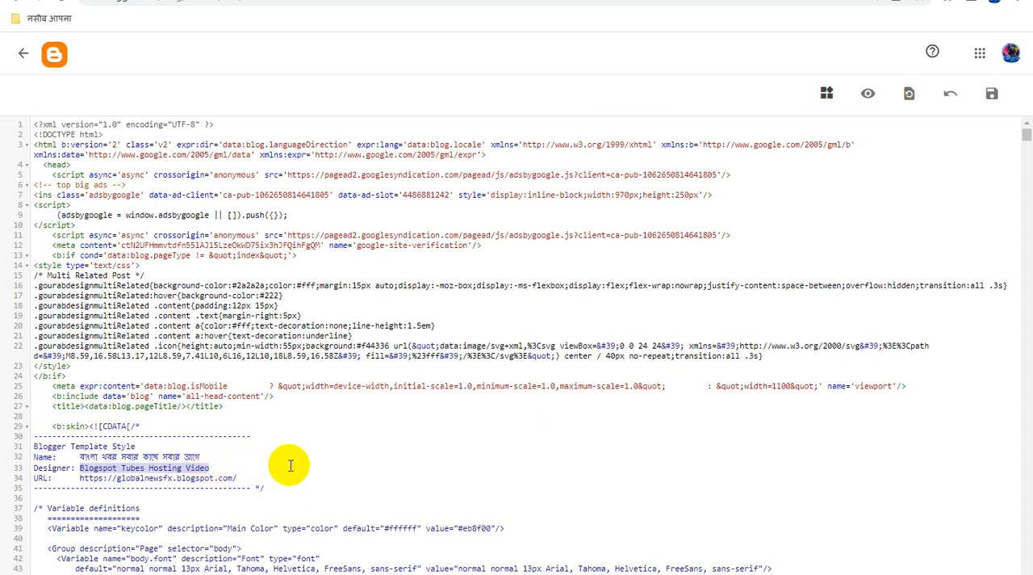
pyautogui.write('গ')
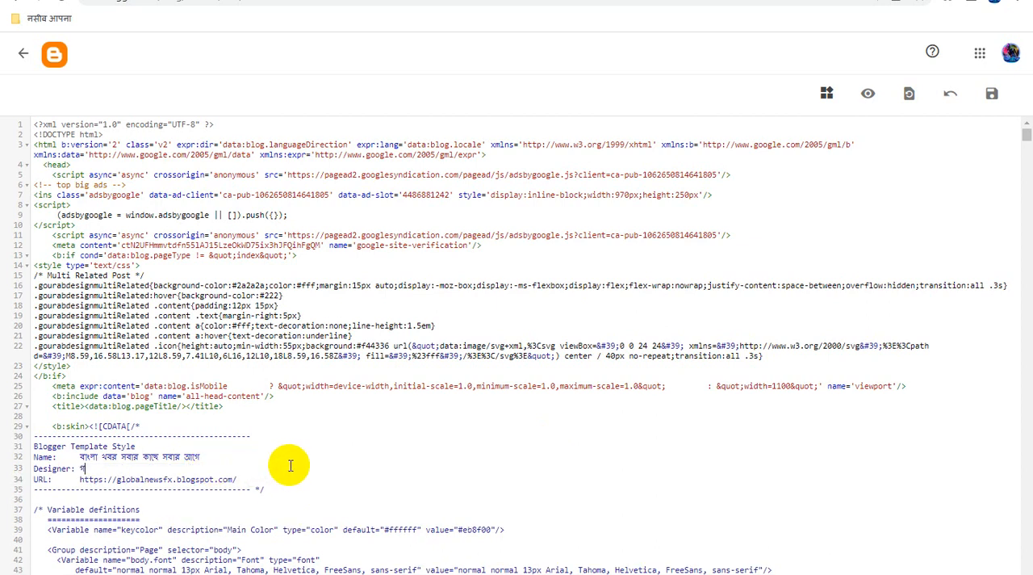
pyautogui.write('ে')
pyautogui.write('নিউজ')
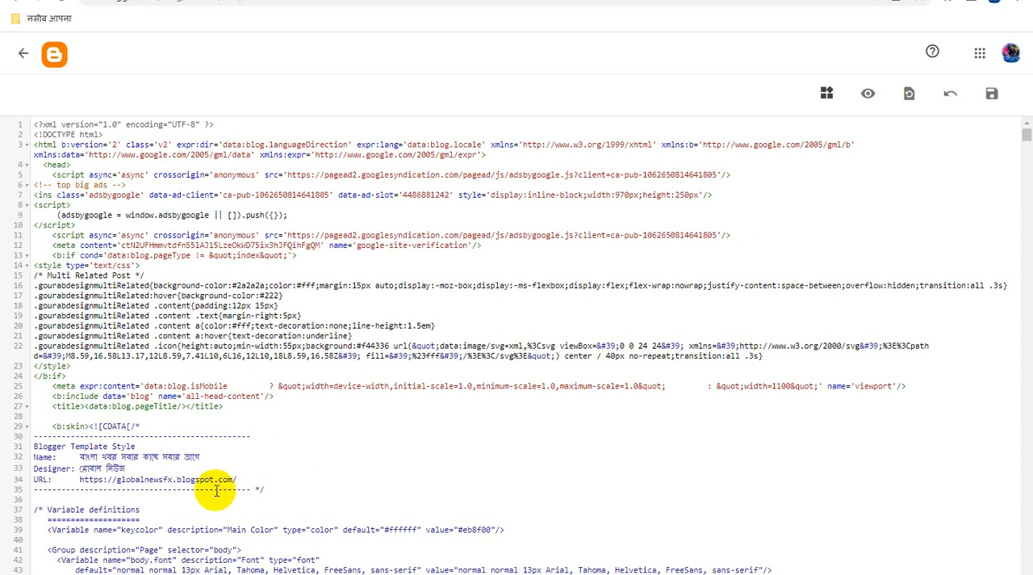
pyautogui.click(103, 468)
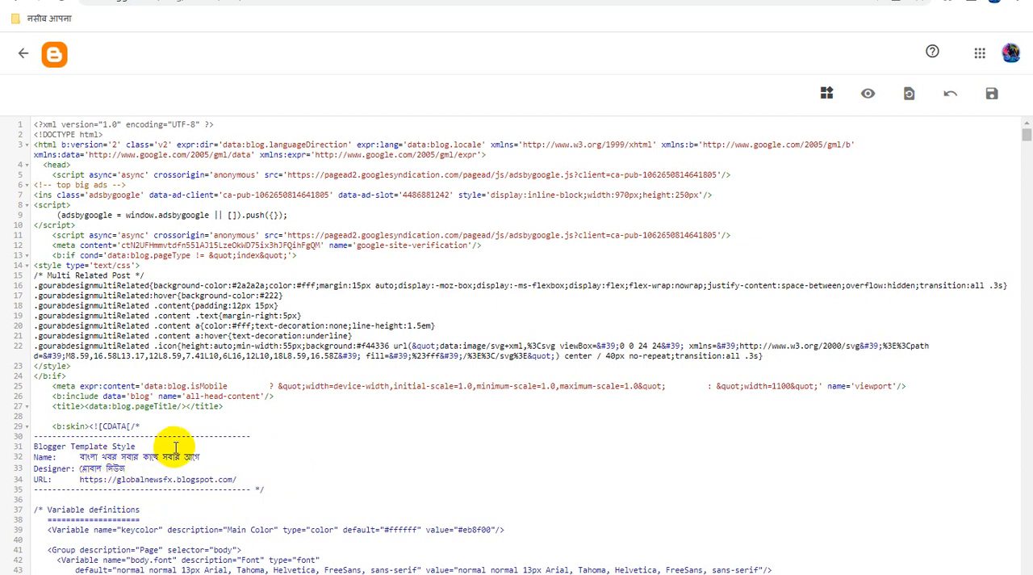
pyautogui.write('বাংলা')
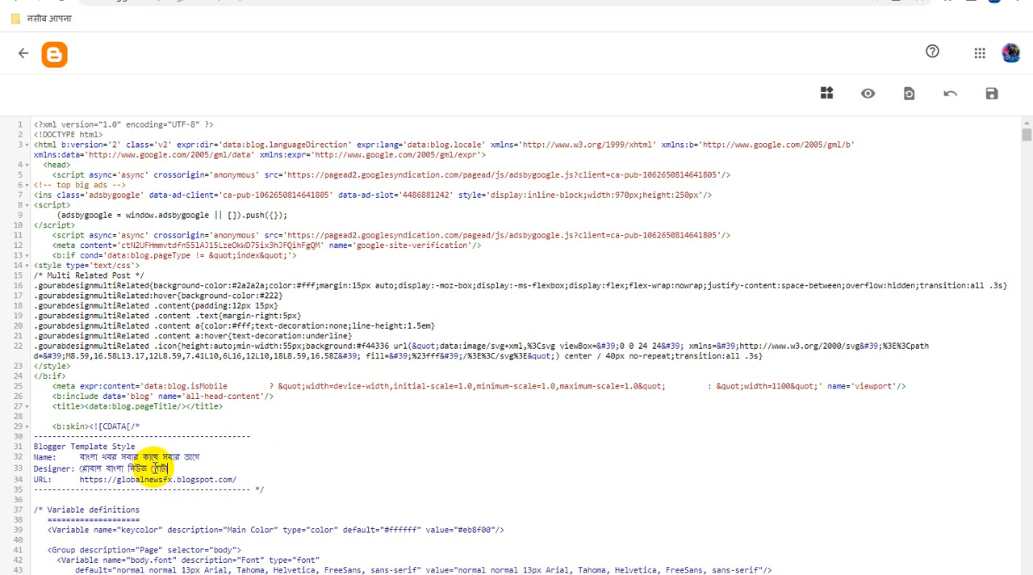
pyautogui.write('ওয়েবসাই')
pyautogui.press('BackSpace')
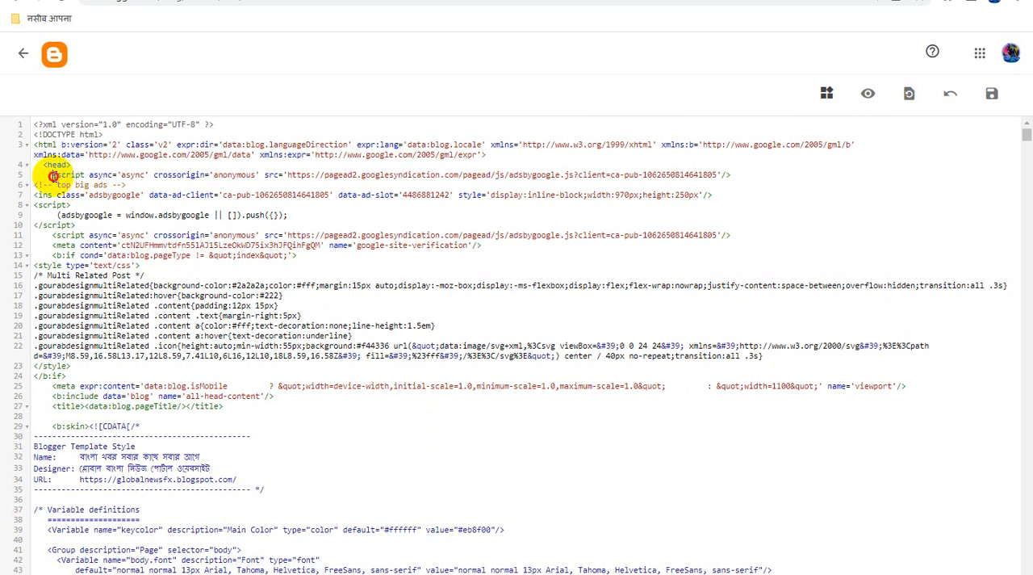
# - Delete the "top big ads" AdSense block at the start of the theme's head section, tidy the leftover spacing, and save the theme
pyautogui.moveTo(53, 174); pyautogui.dragTo(91, 225)
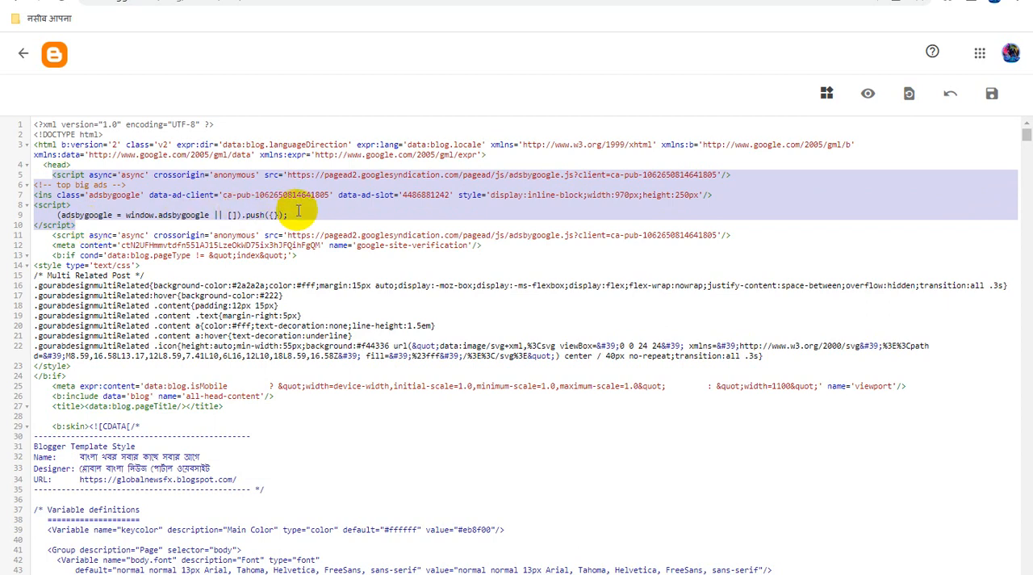
pyautogui.press('Delete')
pyautogui.press('Delete')
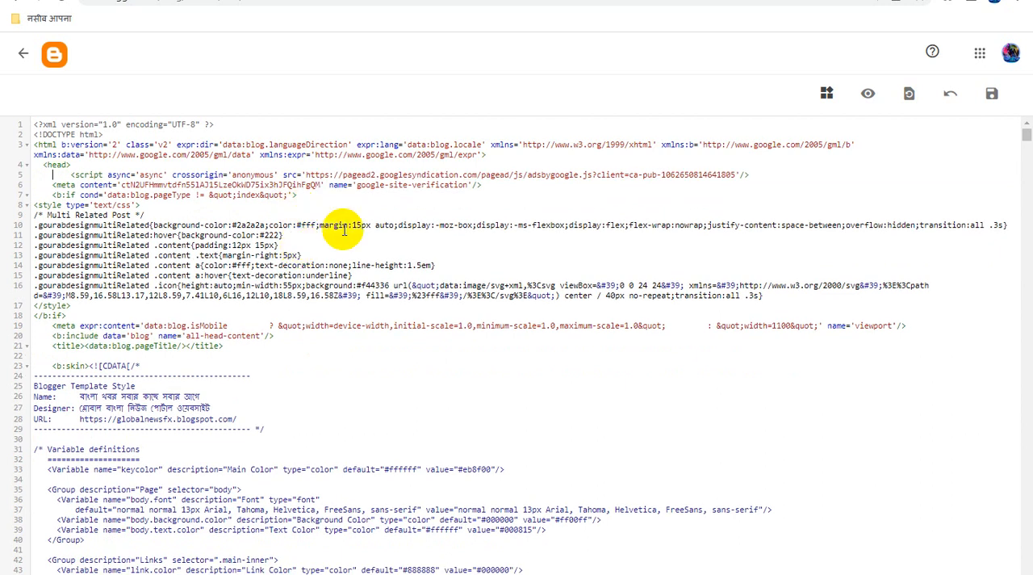
pyautogui.press('BackSpace')
pyautogui.press('BackSpace')
pyautogui.press('BackSpace')
pyautogui.press('BackSpace')
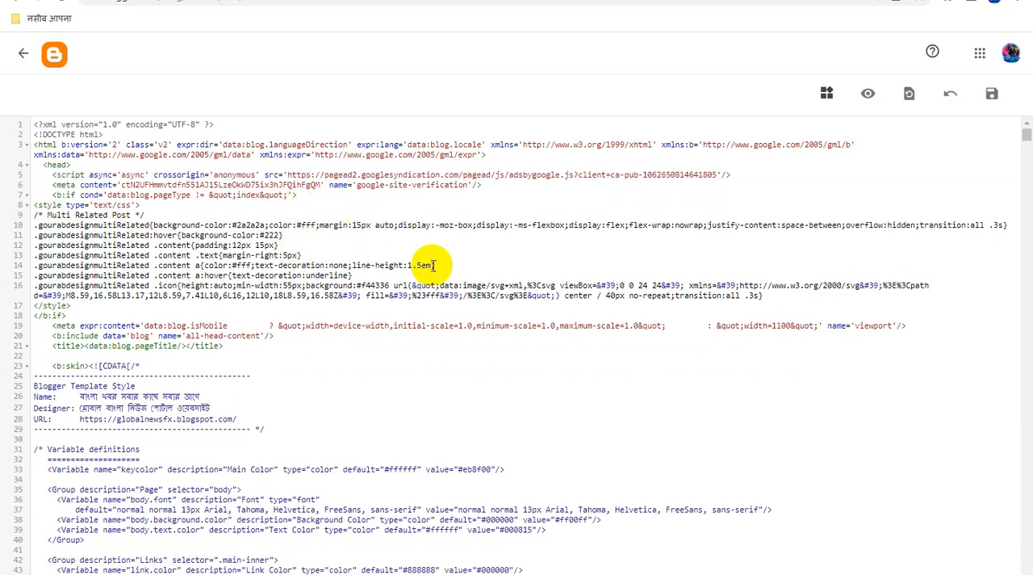
pyautogui.click(994, 107)
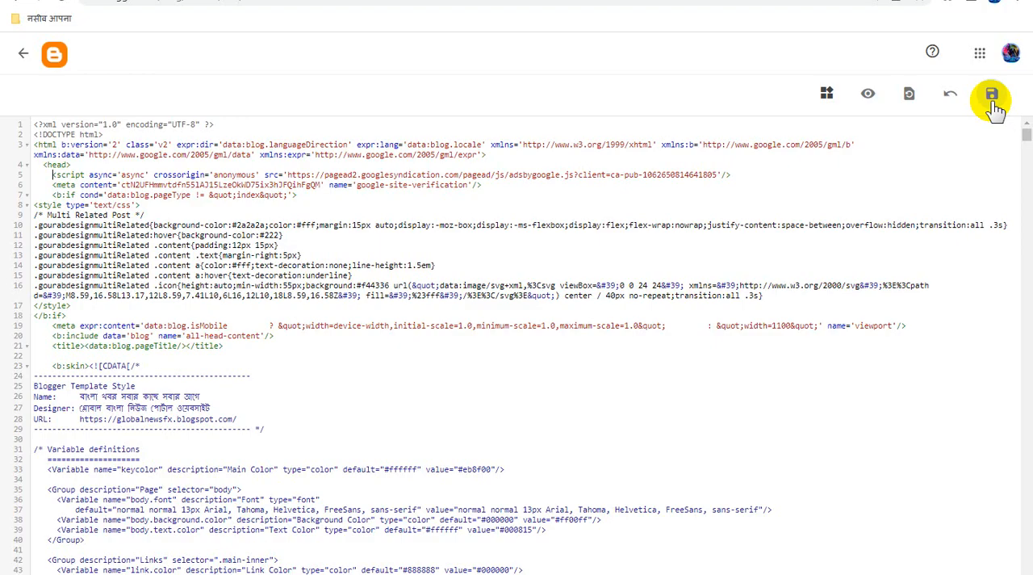
# - Reload the published blog and examine the area above the header banner and the page down to the sidebar gadgets
pyautogui.click(419, 0)
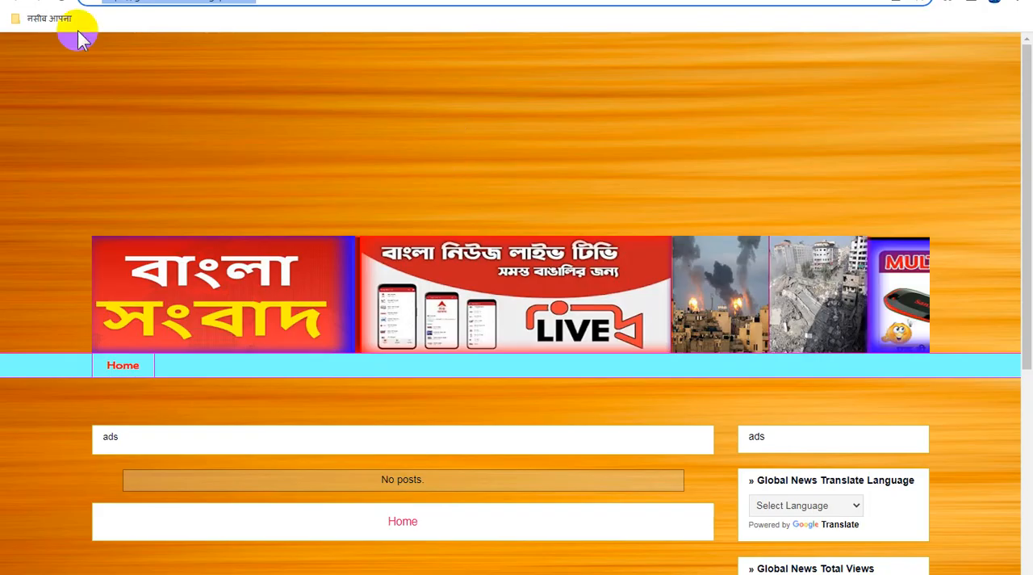
pyautogui.click(61, 1)
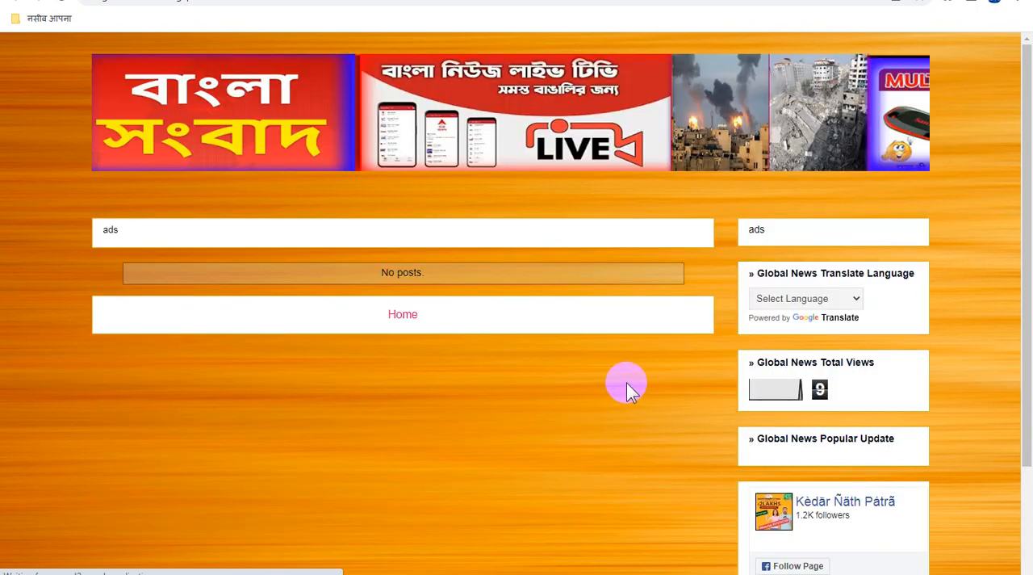
pyautogui.scroll(-3, 628, 387)
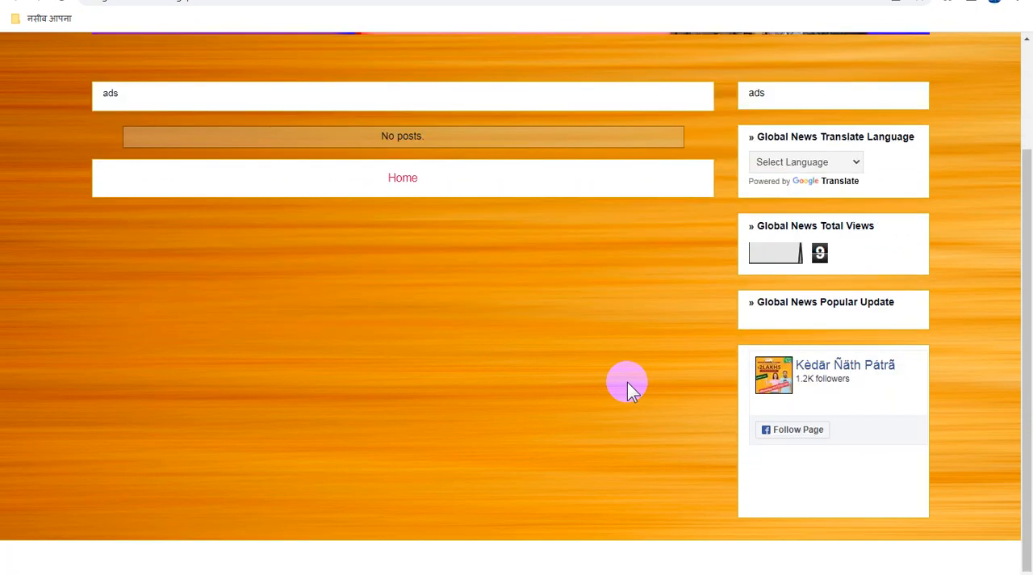
pyautogui.scroll(3, 629, 388)
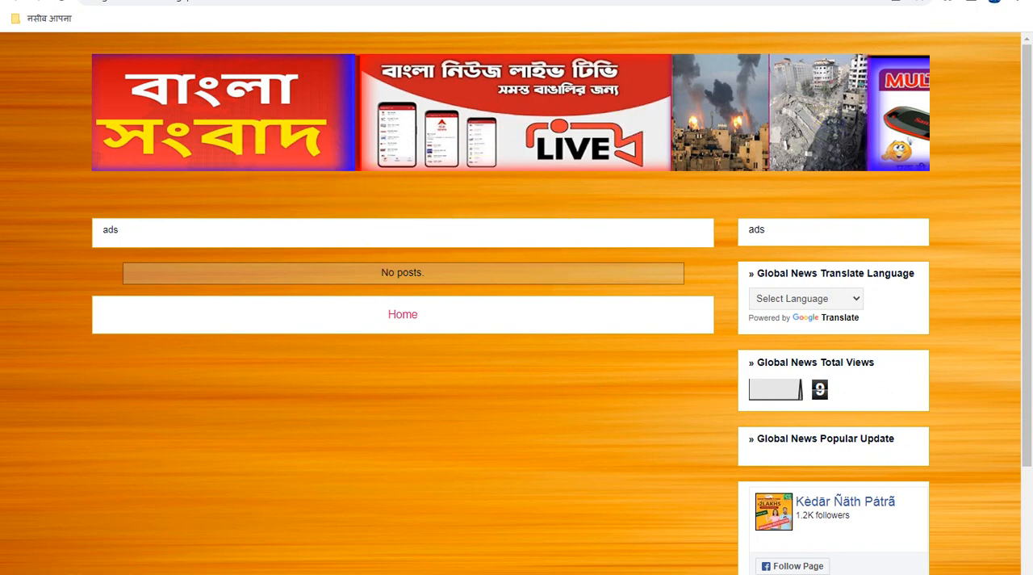
# - Leave the theme HTML, open the Theme designer from the blog's layout, and remove the current background image
pyautogui.click(57, 0)
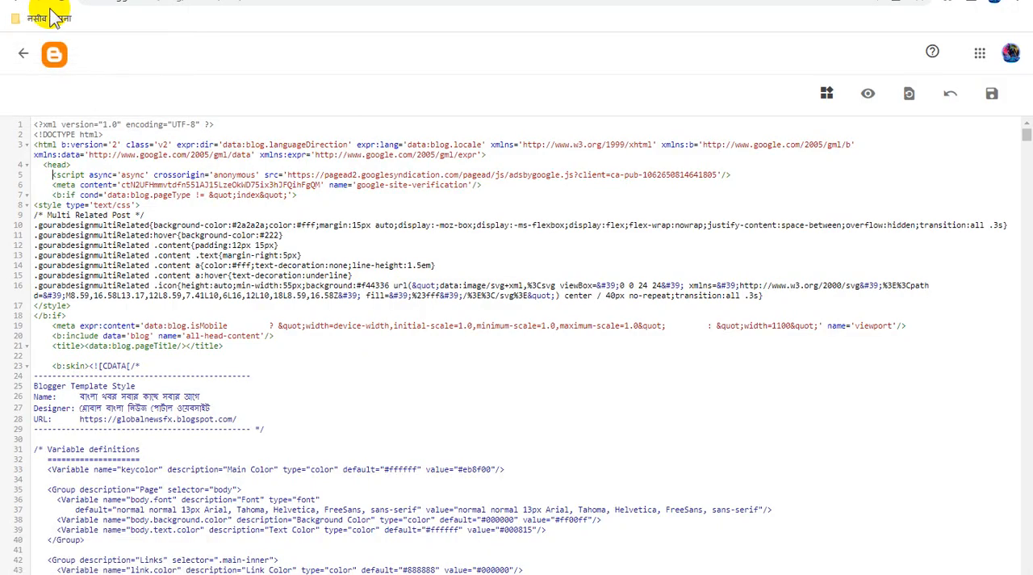
pyautogui.click(24, 59)
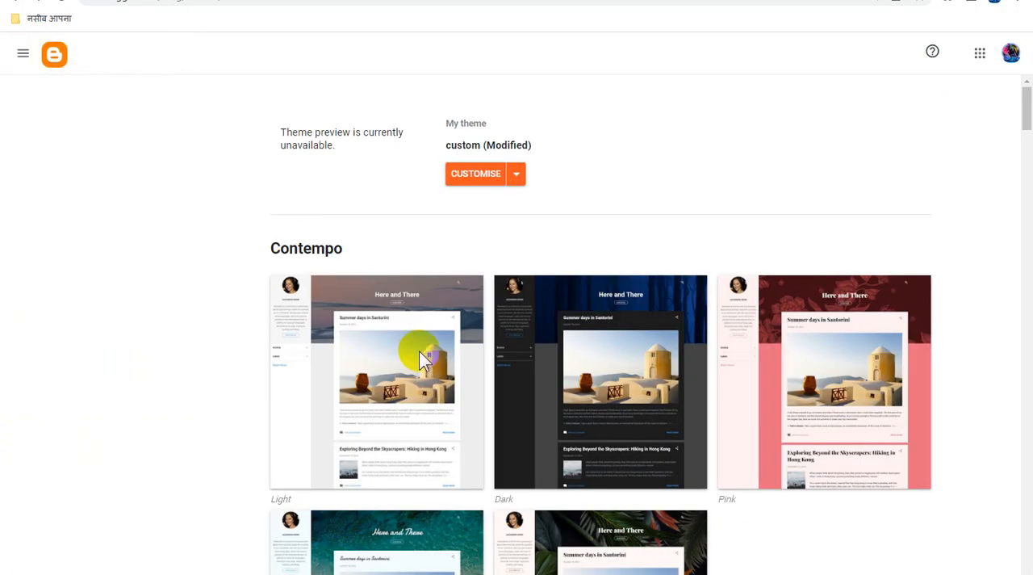
pyautogui.click(79, 397)
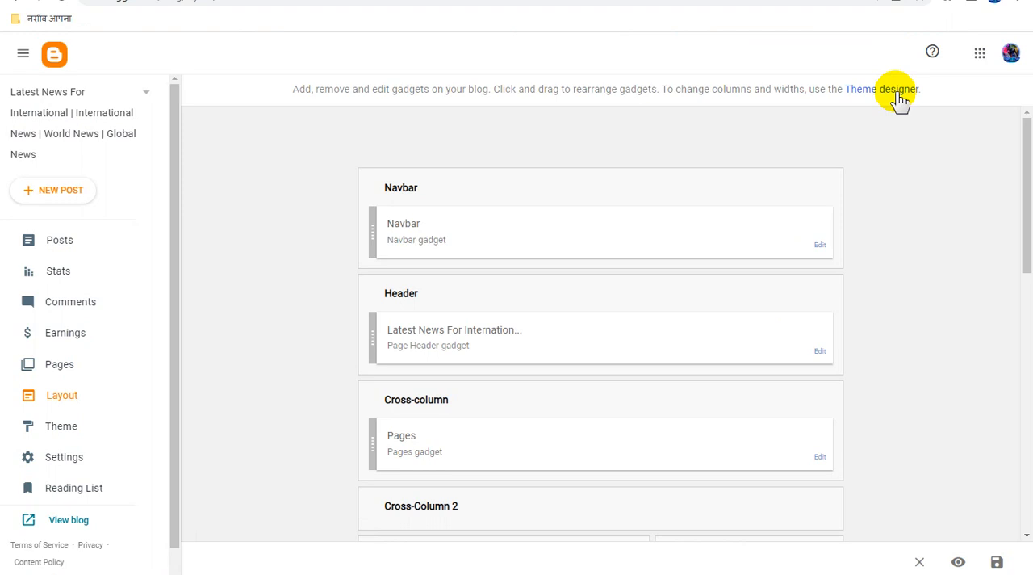
pyautogui.click(896, 92)
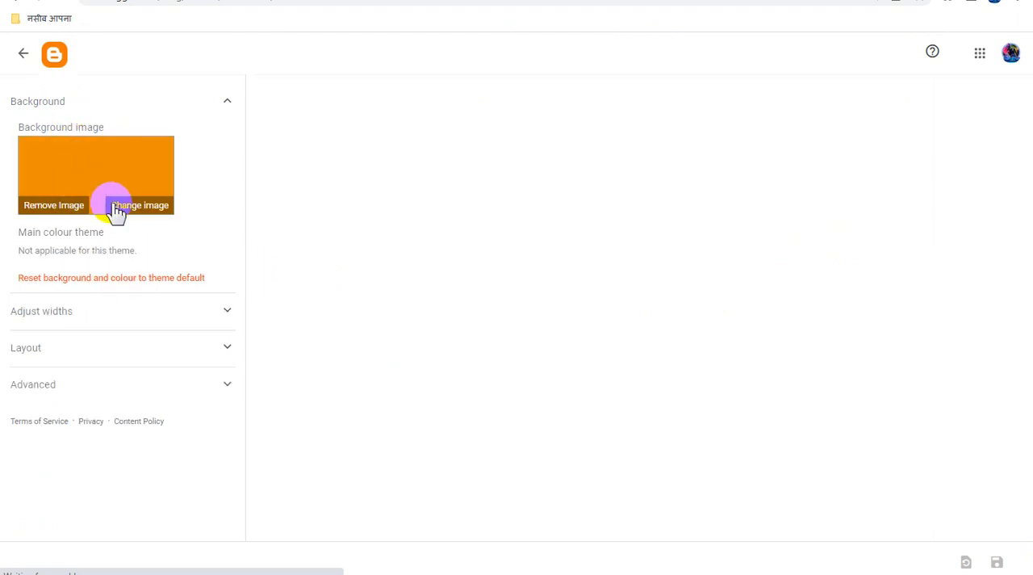
pyautogui.click(53, 206)
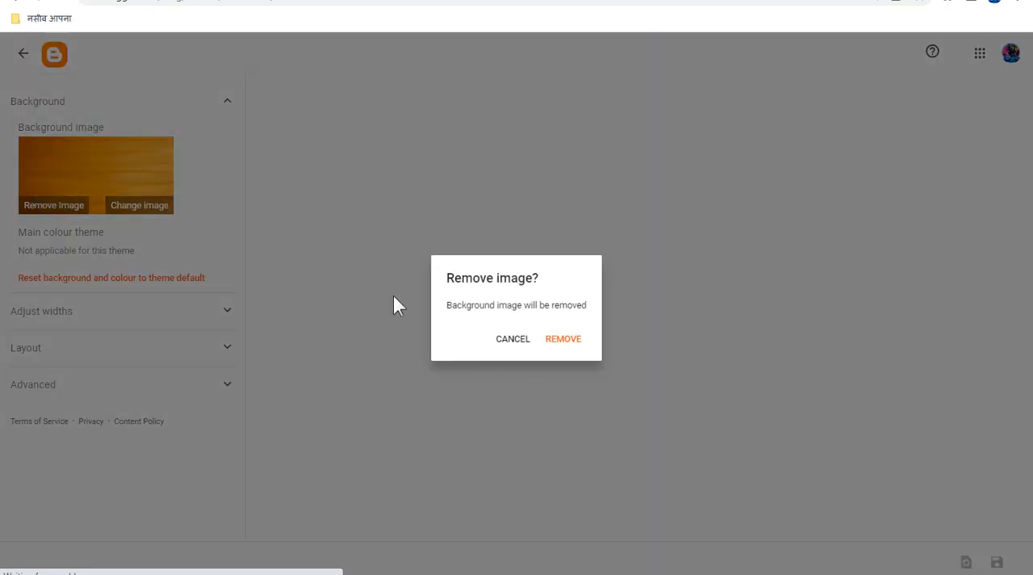
pyautogui.click(556, 336)
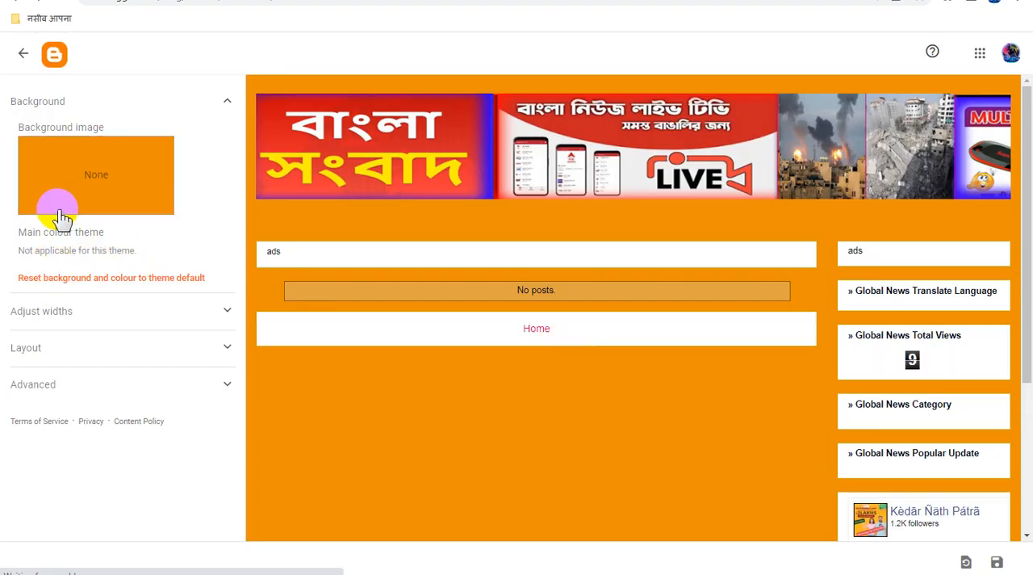
# - Set the film-set silhouette picture from The arts category as the background image and save the theme design
pyautogui.click(77, 174)
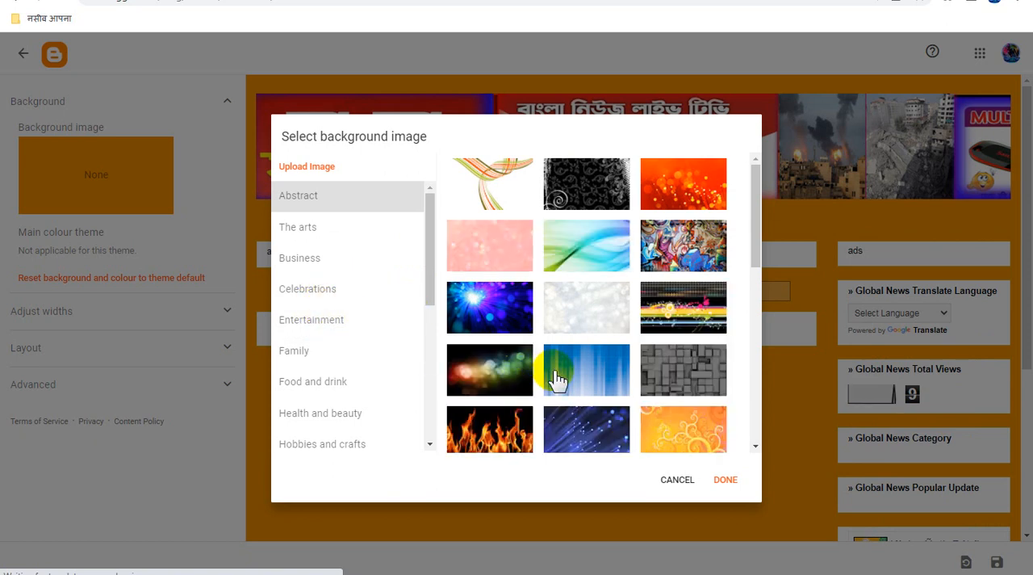
pyautogui.scroll(-1, 593, 368)
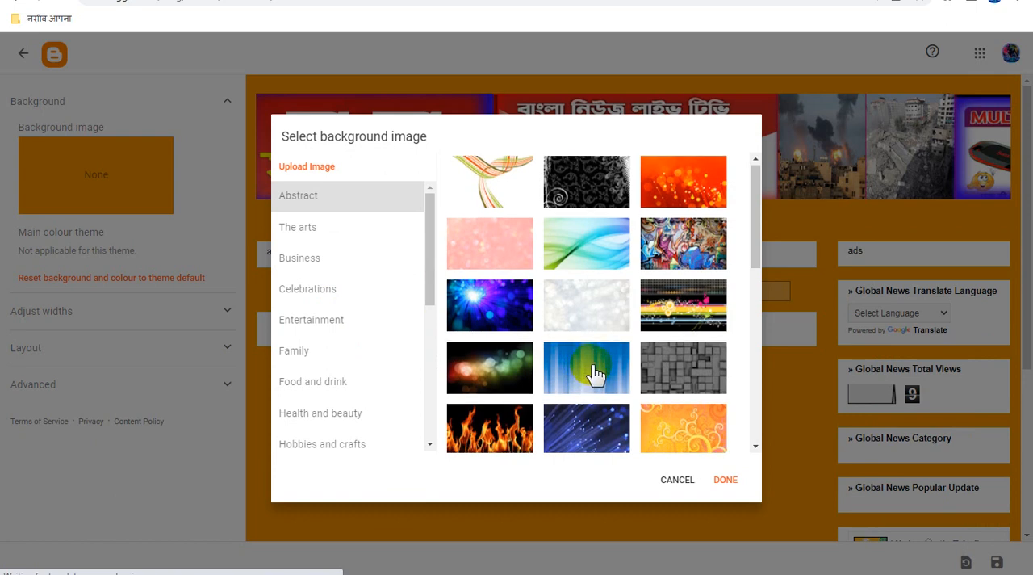
pyautogui.scroll(-10, 597, 379)
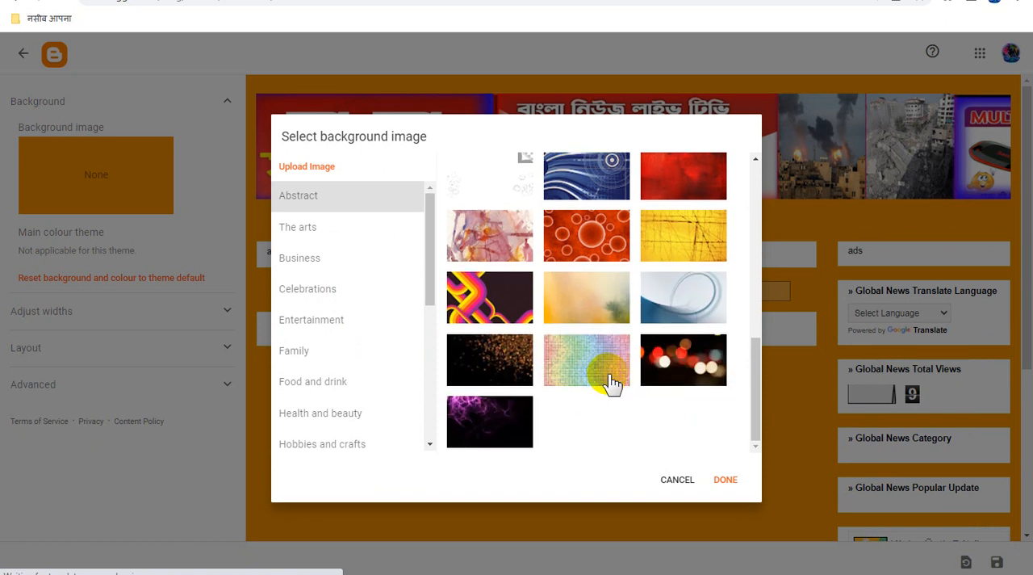
pyautogui.click(323, 230)
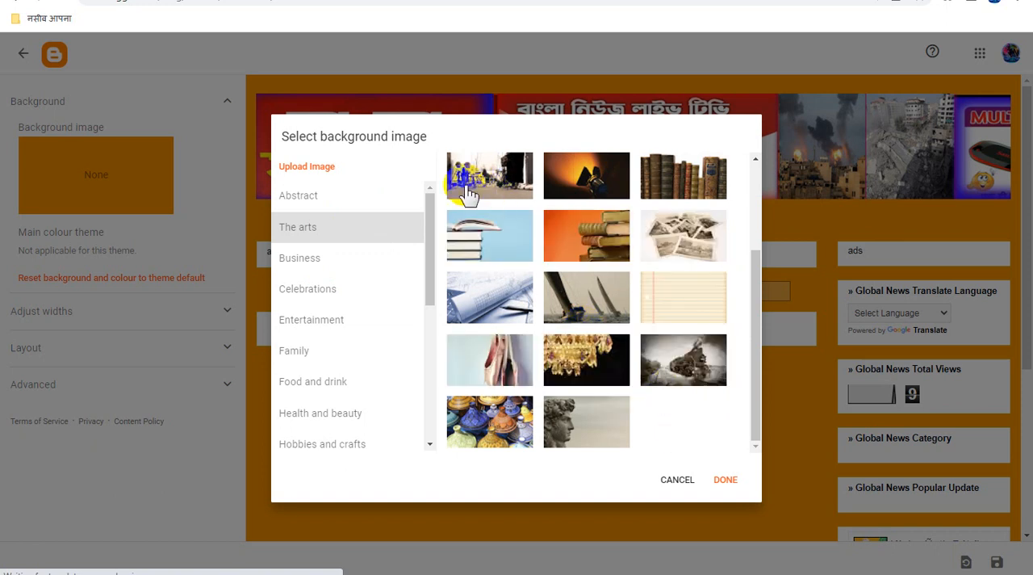
pyautogui.click(580, 252)
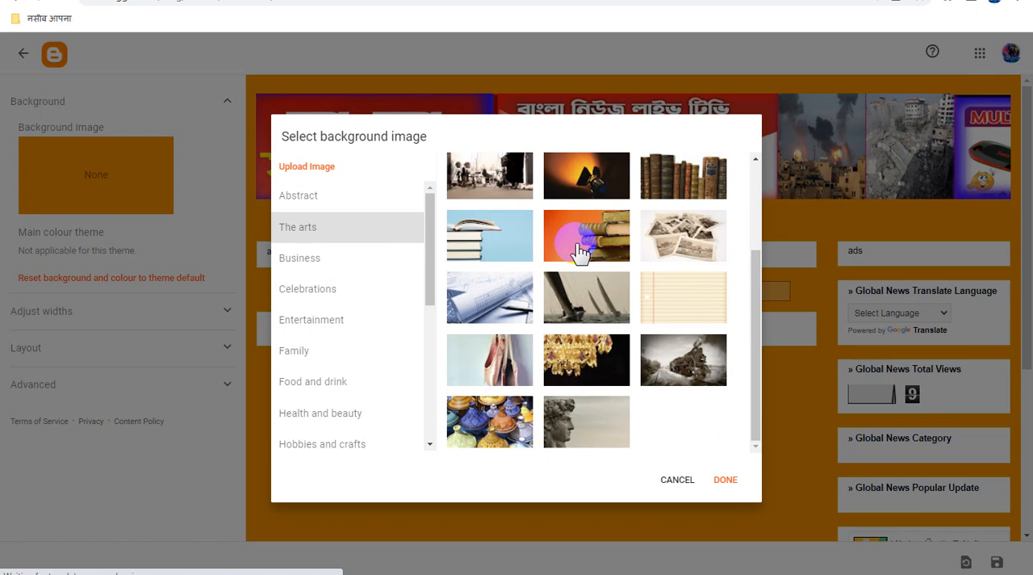
pyautogui.click(490, 171)
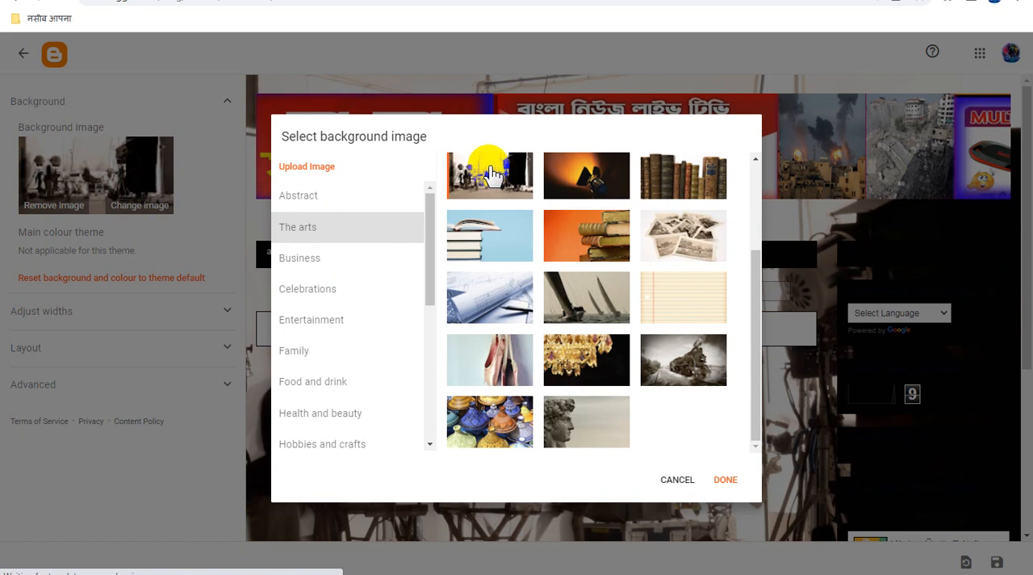
pyautogui.click(729, 483)
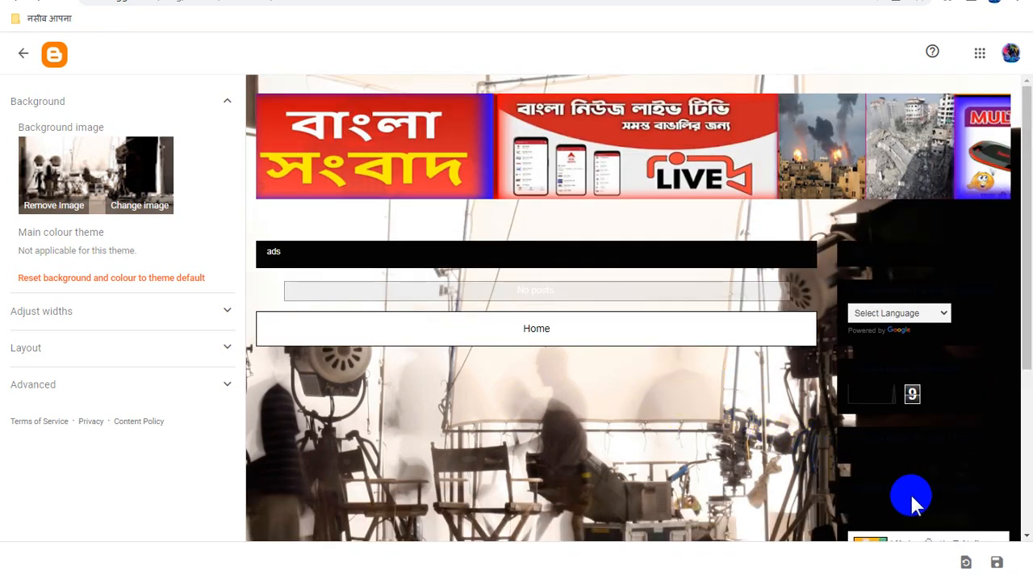
pyautogui.click(997, 562)
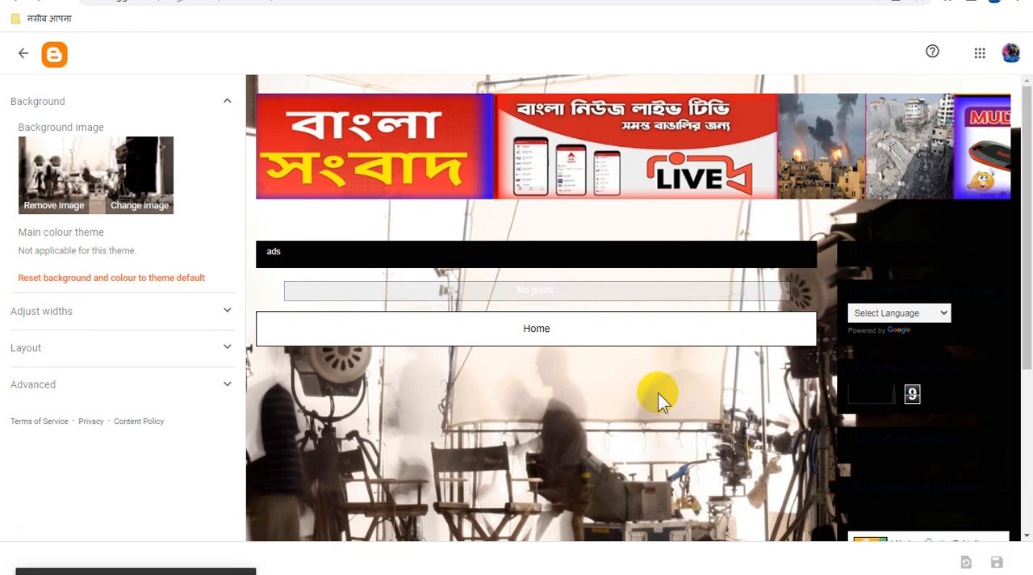
# - Examine the published blog with the film-set background, from the header banner down to the page end
pyautogui.click(133, 0)
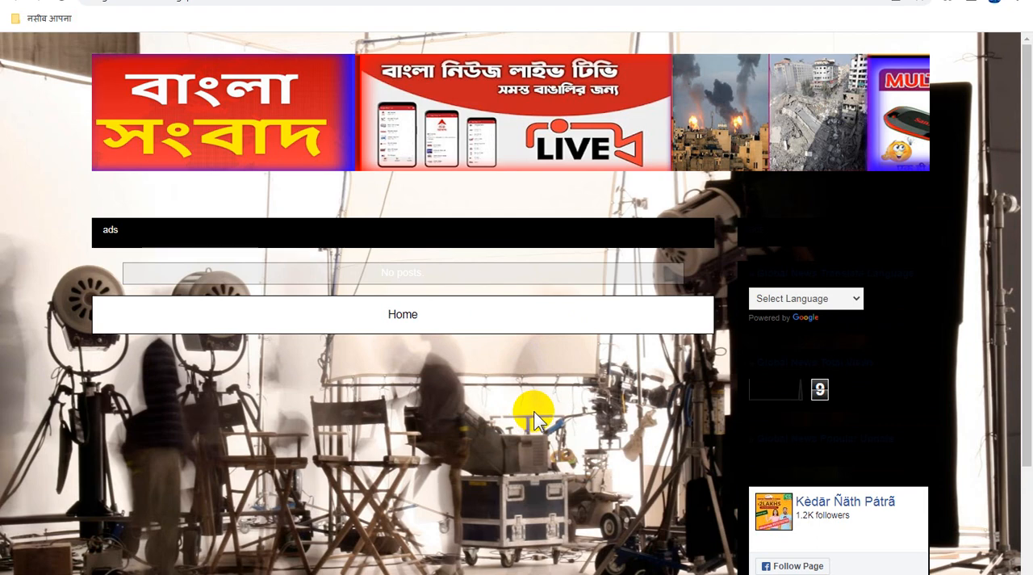
pyautogui.scroll(-2, 536, 417)
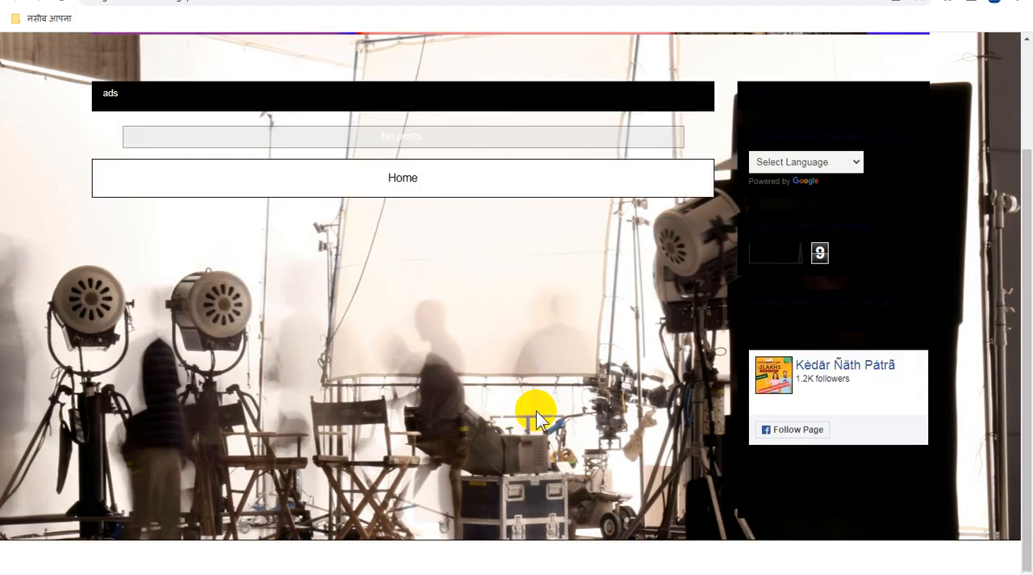
pyautogui.scroll(2, 536, 410)
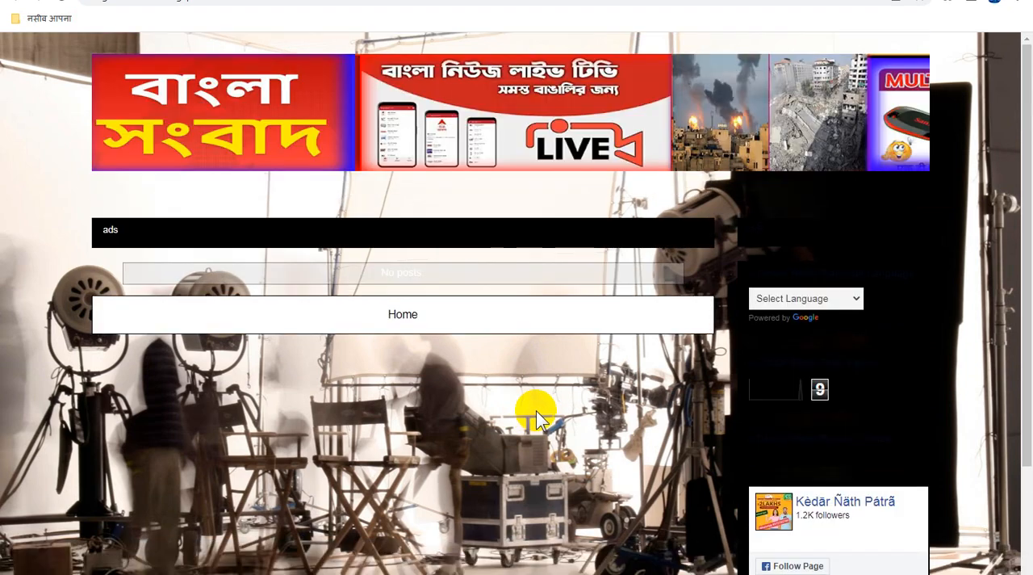
pyautogui.scroll(-2, 536, 410)
pyautogui.scroll(2, 535, 410)
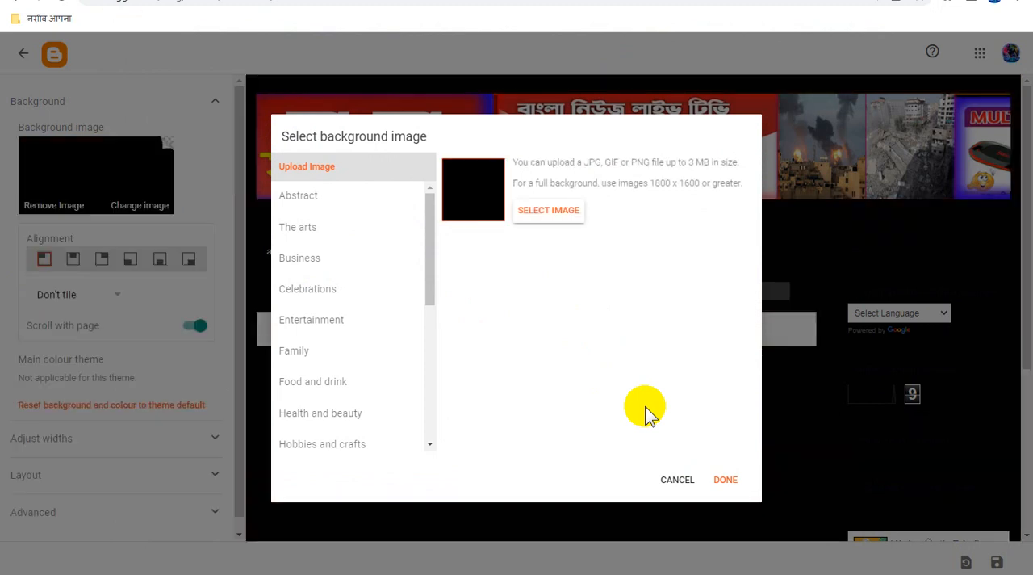
# - Apply the uploaded black image as the background, save the theme design, and reload the published blog
pyautogui.click(728, 481)
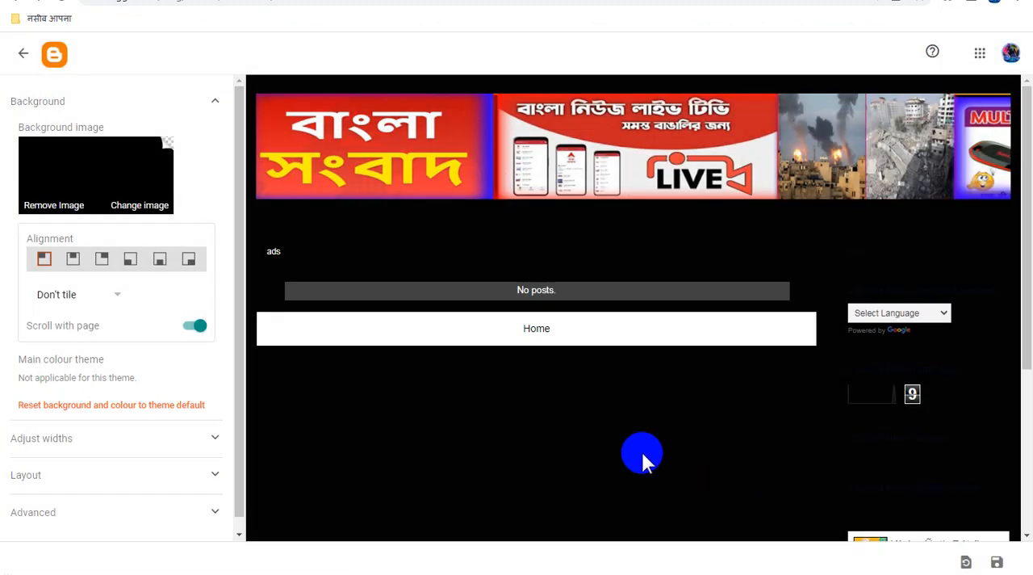
pyautogui.click(997, 562)
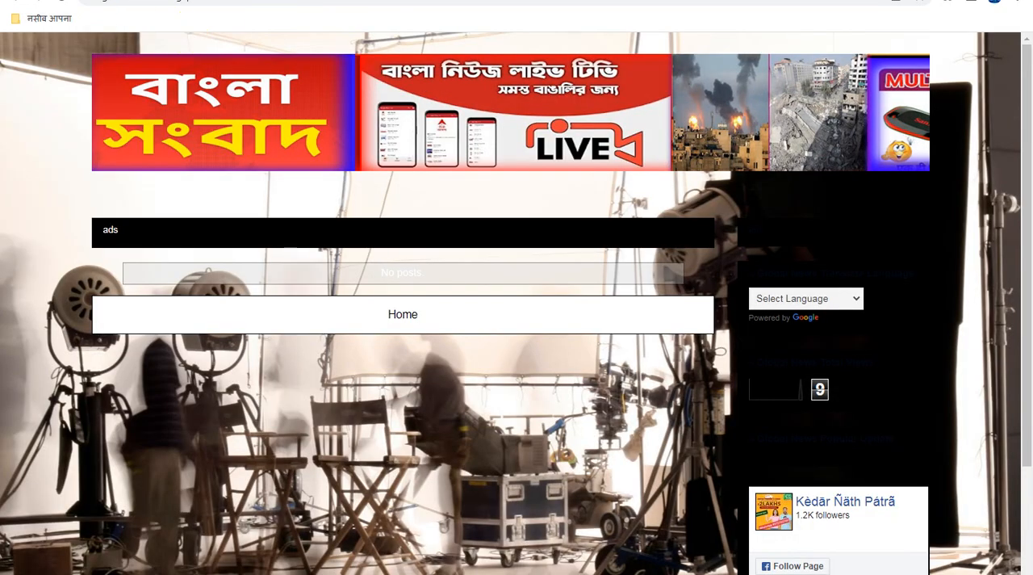
pyautogui.click(61, 1)
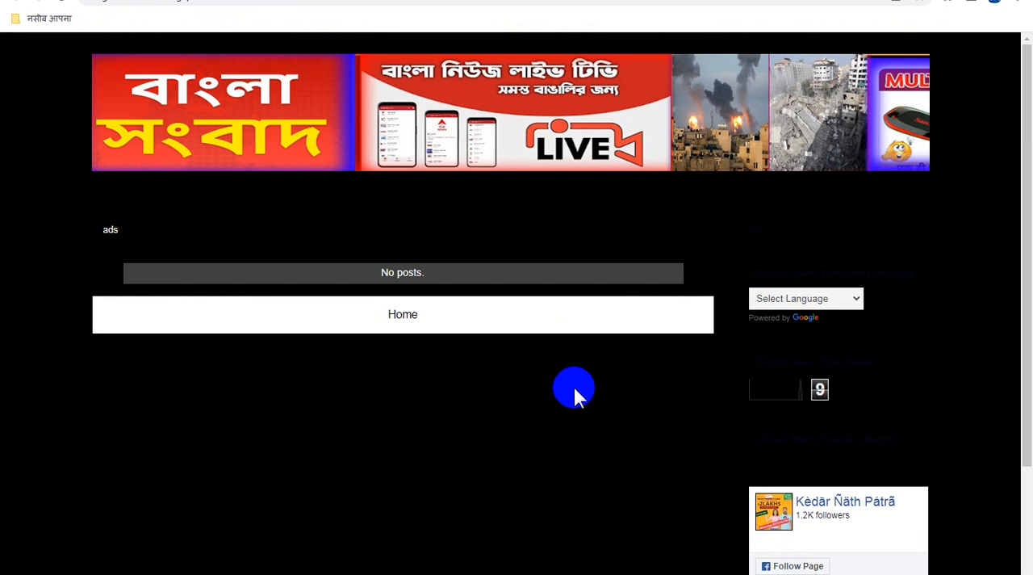
# - Examine the published blog with the black background, from the header banner down to the page end
pyautogui.click(535, 346)
pyautogui.scroll(-1, 615, 406)
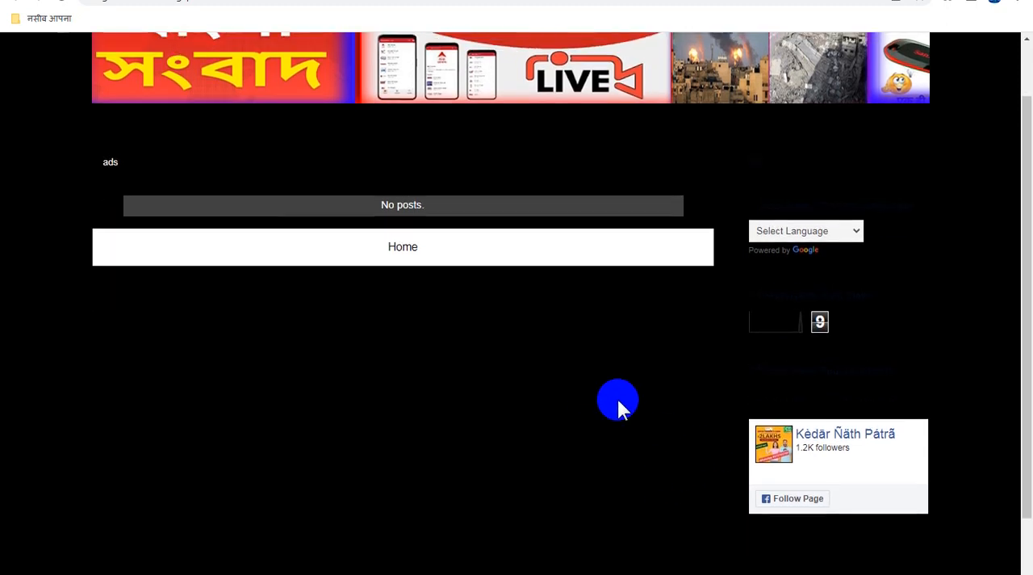
pyautogui.scroll(1, 618, 407)
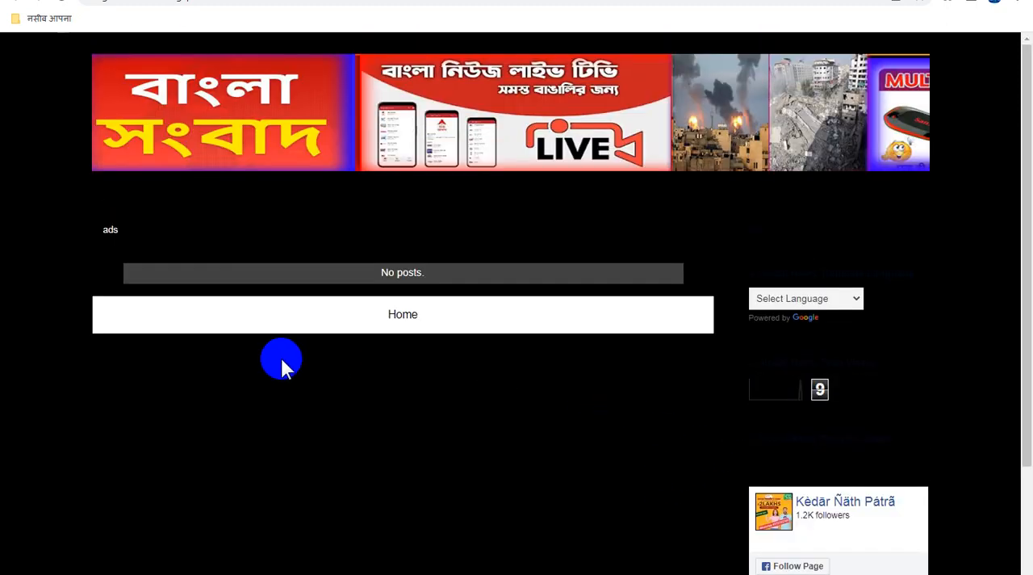
pyautogui.scroll(-2, 386, 419)
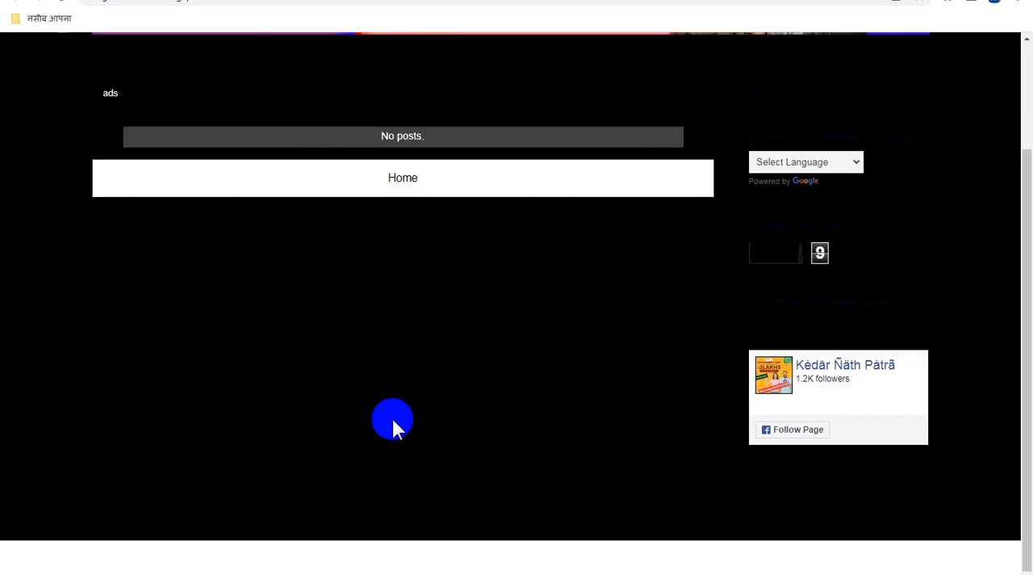
pyautogui.scroll(2, 392, 419)
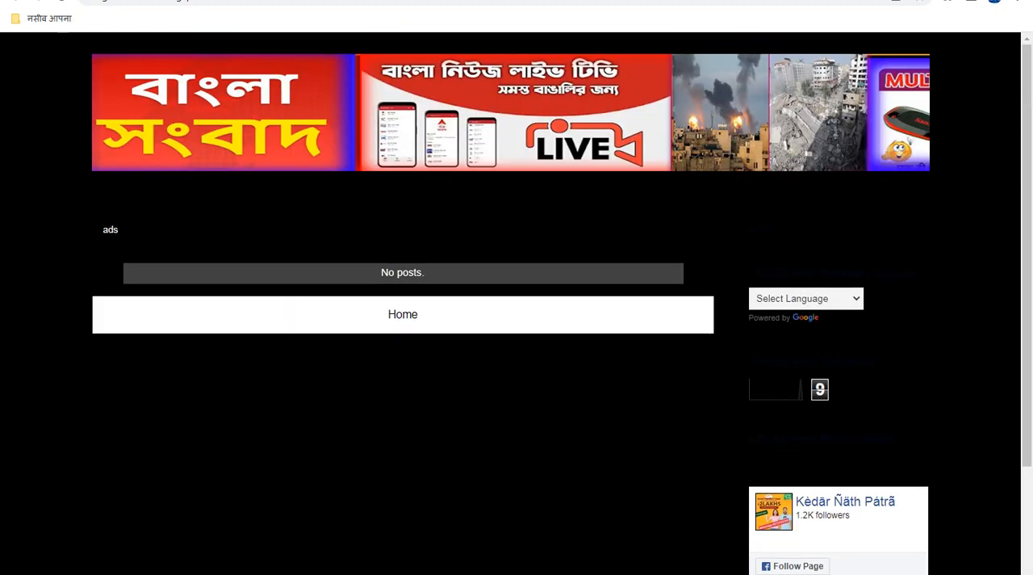
# - Leave the theme designer, go through the blog's layout to its settings, and enable WebP image serving for posts
pyautogui.click(57, 0)
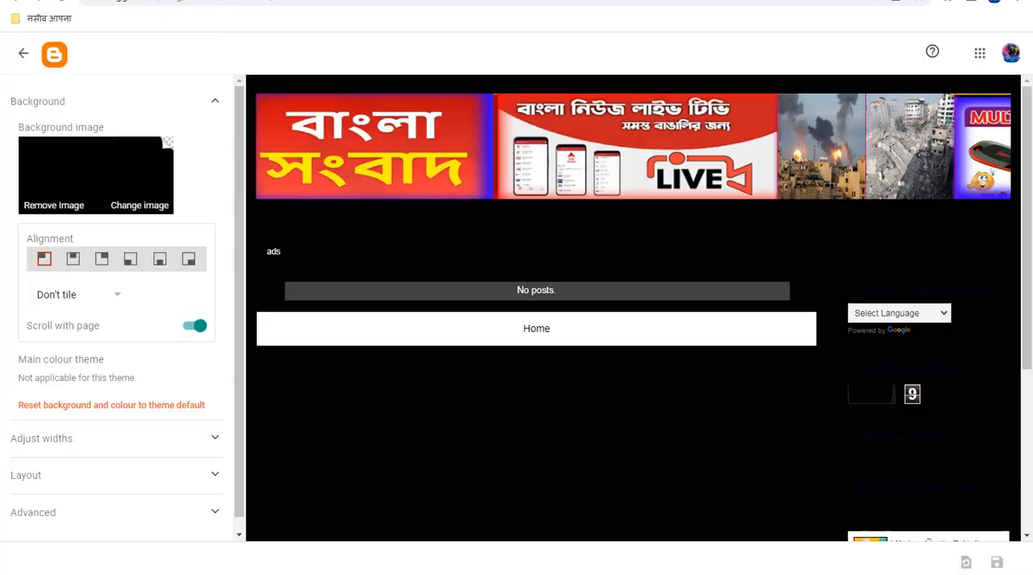
pyautogui.click(24, 54)
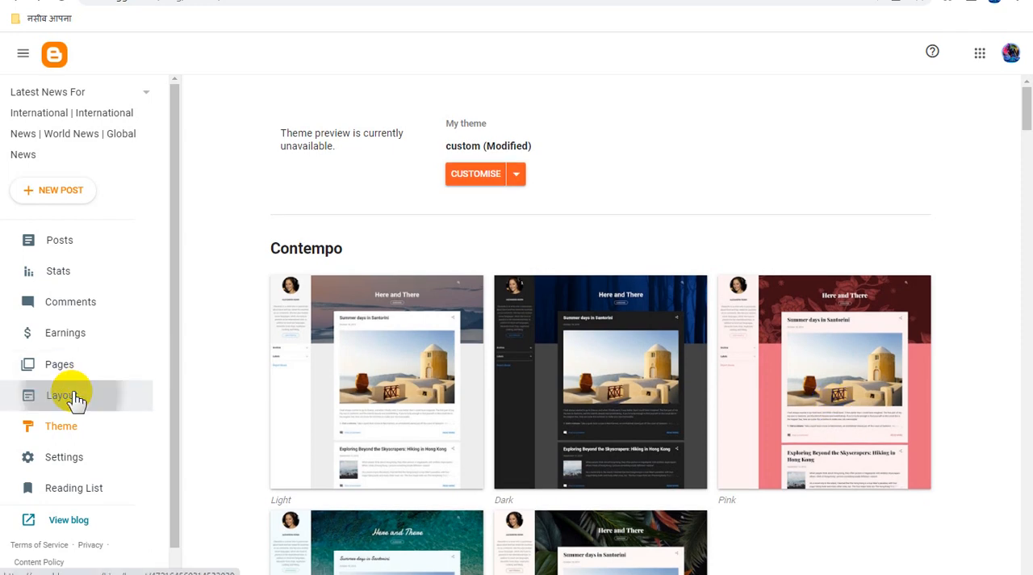
pyautogui.click(71, 397)
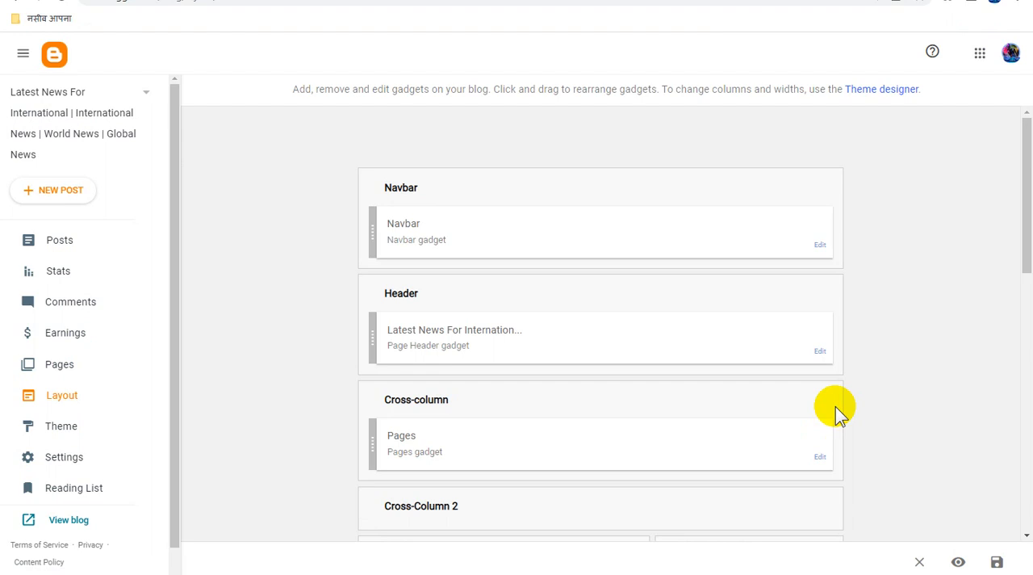
pyautogui.scroll(-10, 836, 410)
pyautogui.scroll(-1, 835, 412)
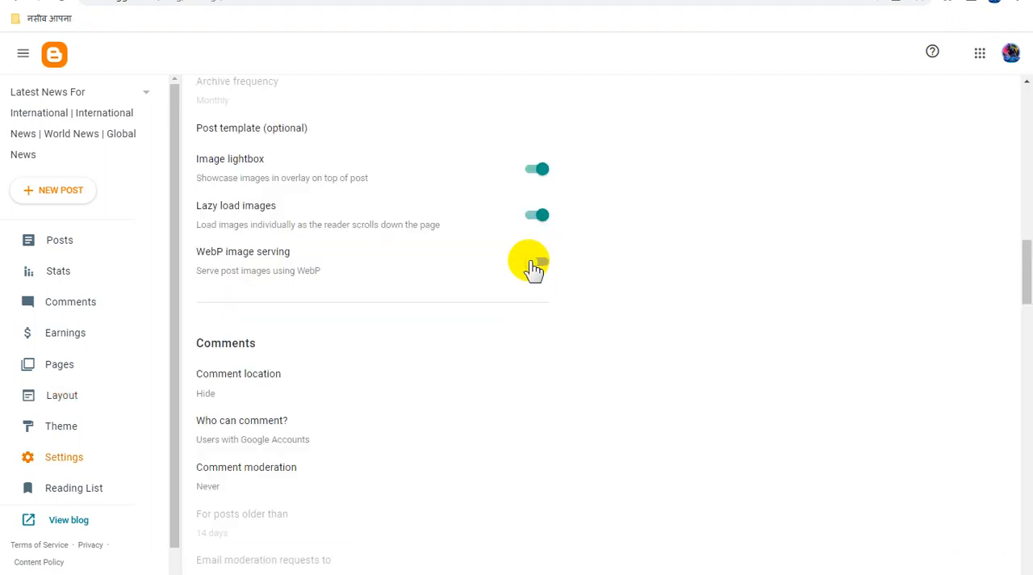
pyautogui.click(535, 262)
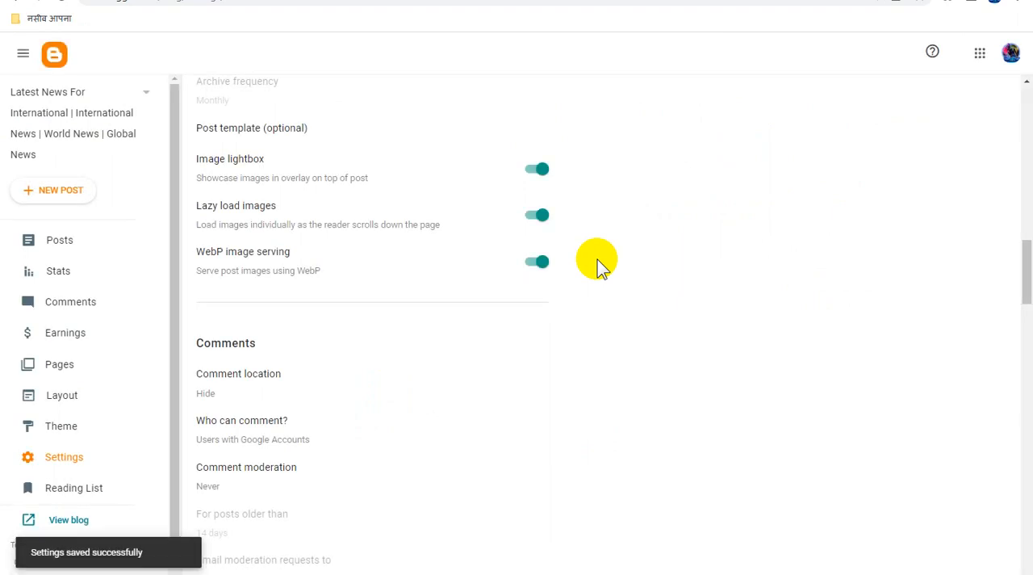
# - Look through the settings down to Crawlers and indexing, and start a new page for the blog
pyautogui.scroll(-18, 597, 259)
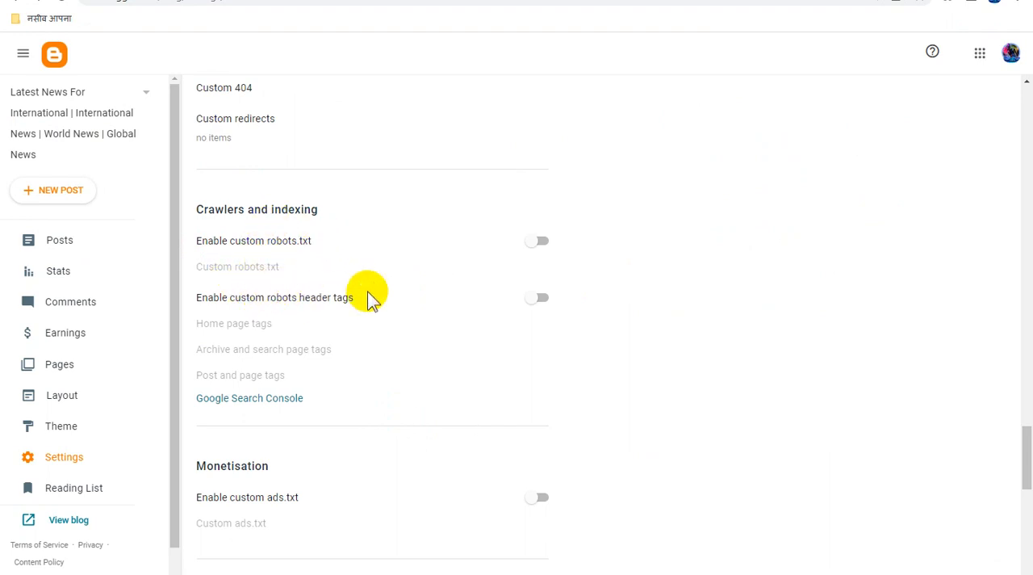
pyautogui.click(68, 364)
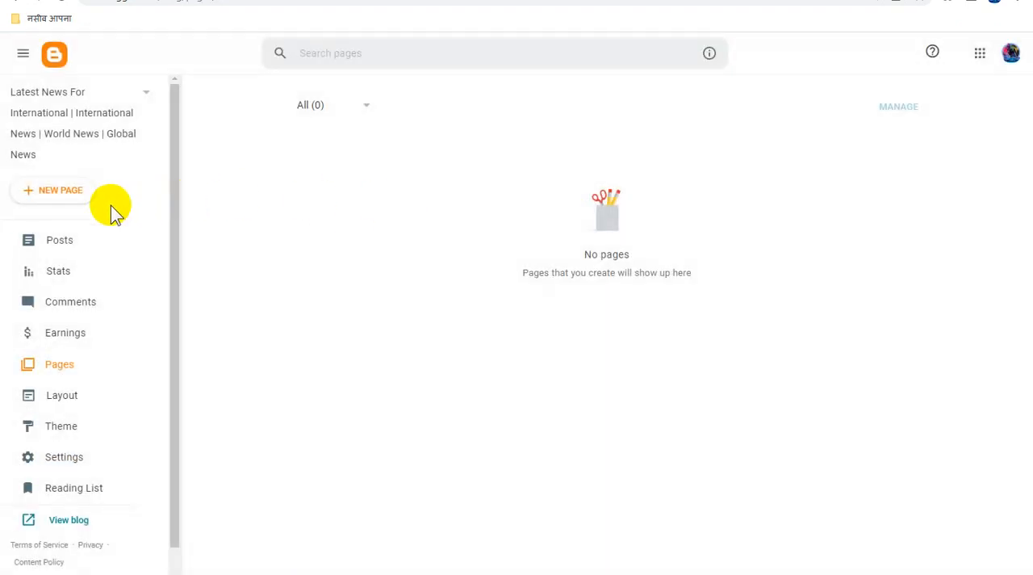
pyautogui.click(69, 195)
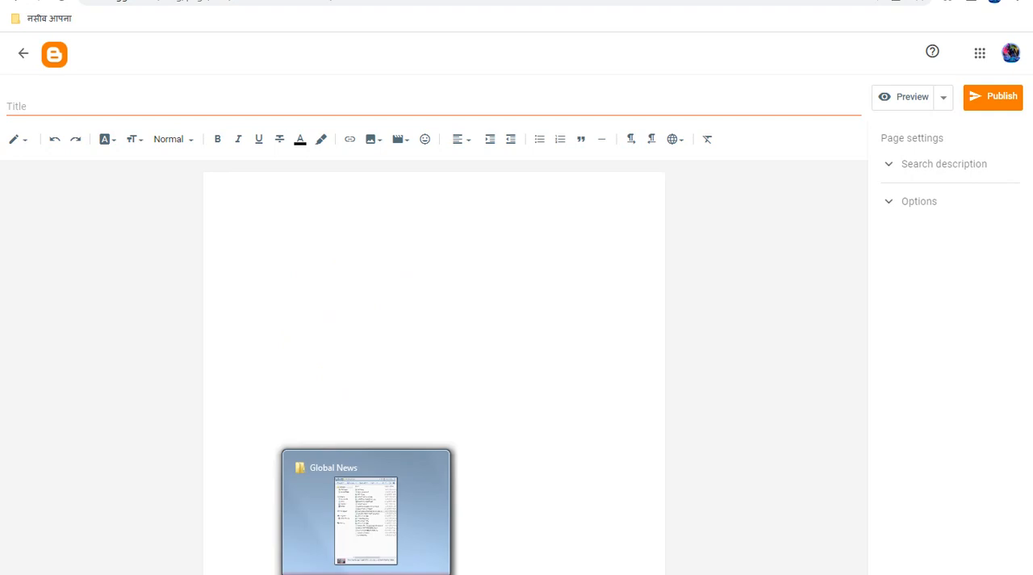
# - Sort the Global News folder by date modified, open globalnewsfx sitemap.rtf, and copy its entire script
pyautogui.click(366, 517)
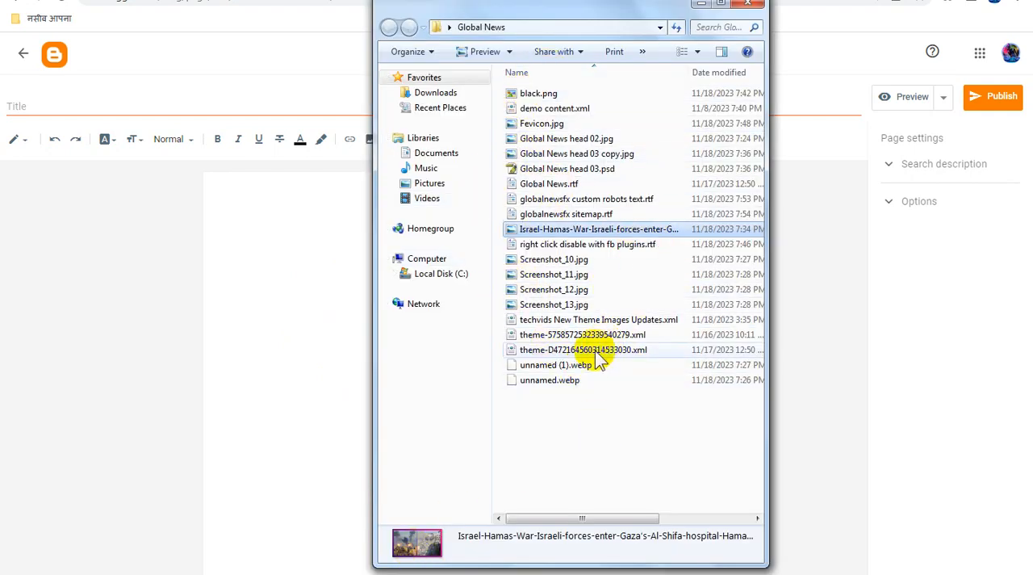
pyautogui.rightClick(607, 417)
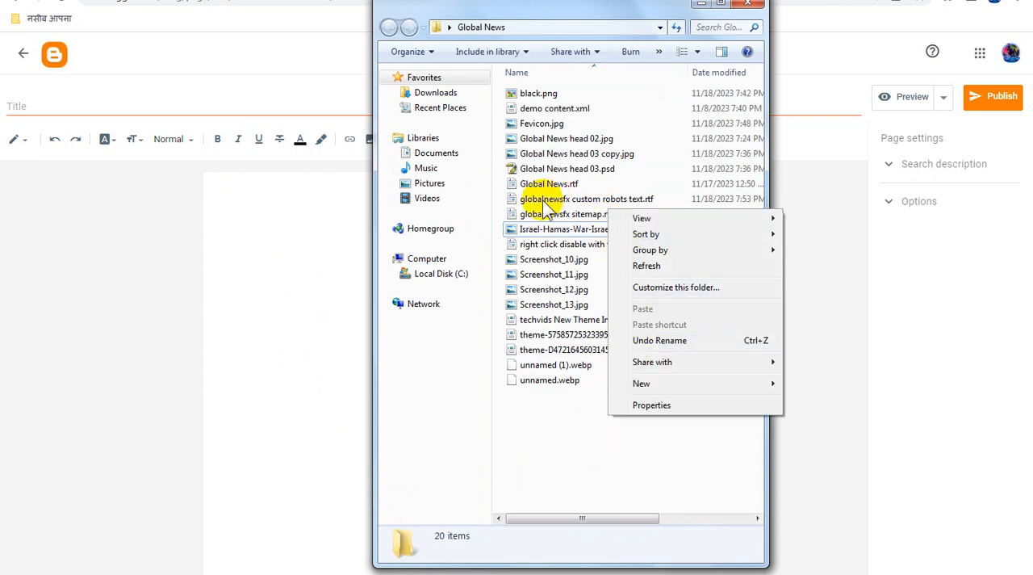
pyautogui.click(646, 267)
pyautogui.click(718, 74)
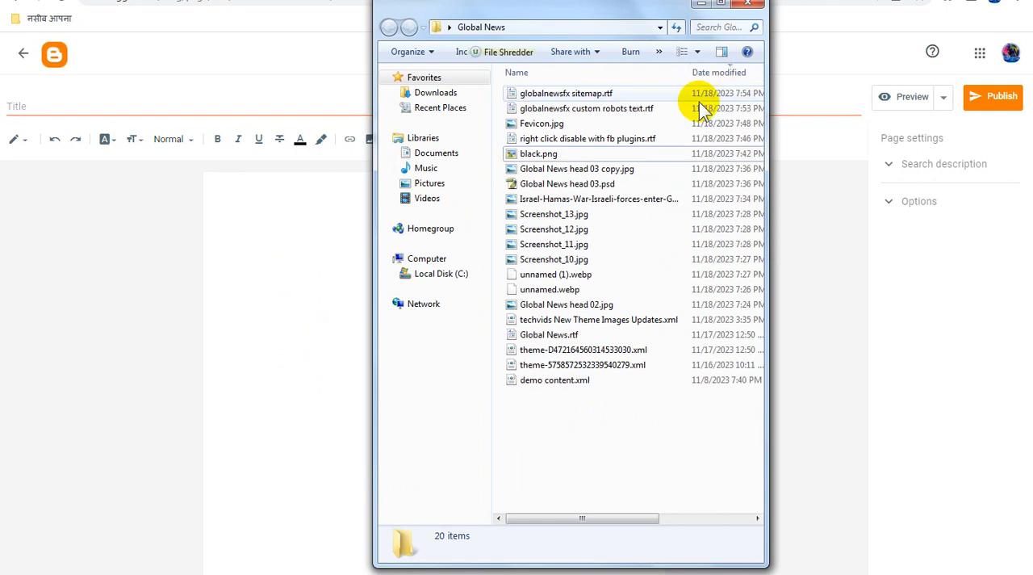
pyautogui.doubleClick(588, 94)
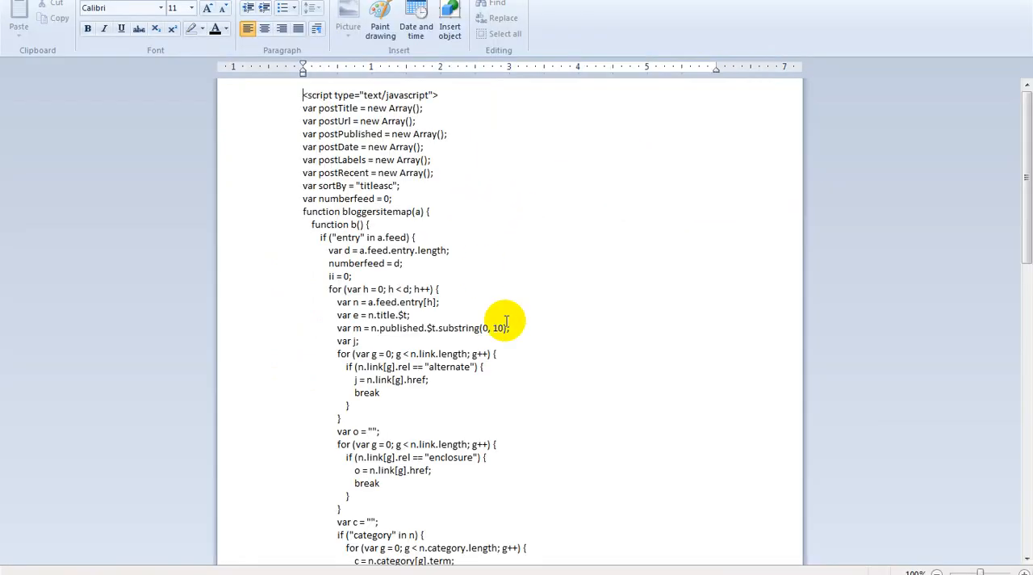
pyautogui.hotkey('ctrl', 'a')
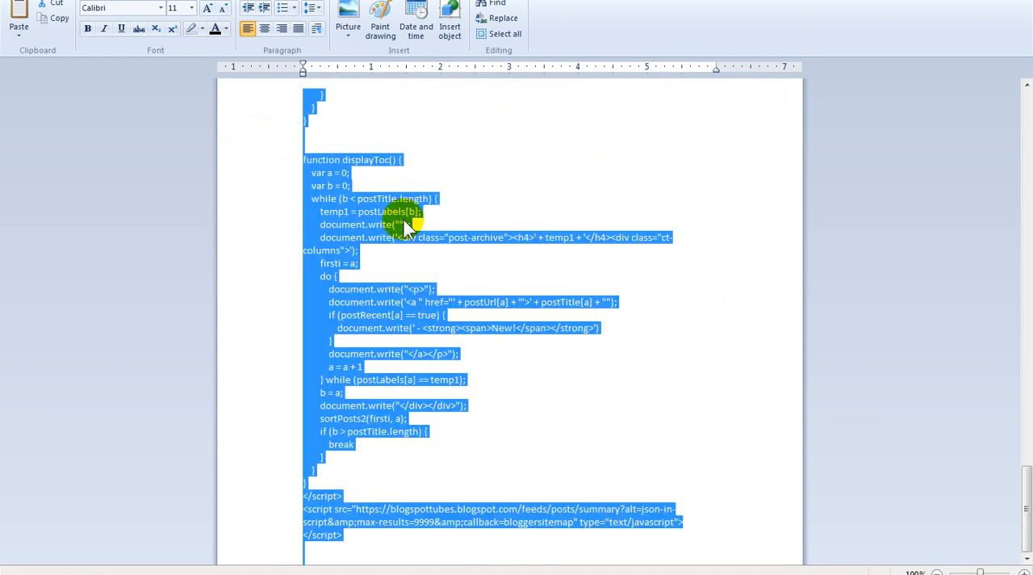
pyautogui.click(358, 431)
pyautogui.hotkey('ctrl', 'a')
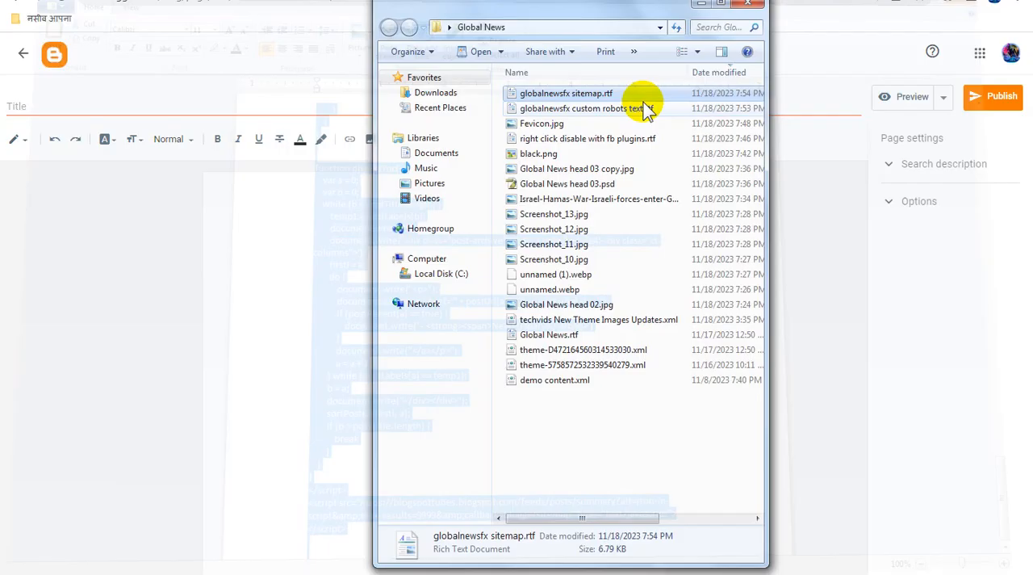
# - Switch the new page to HTML view and replace its placeholder code with the copied sitemap script
pyautogui.click(247, 198)
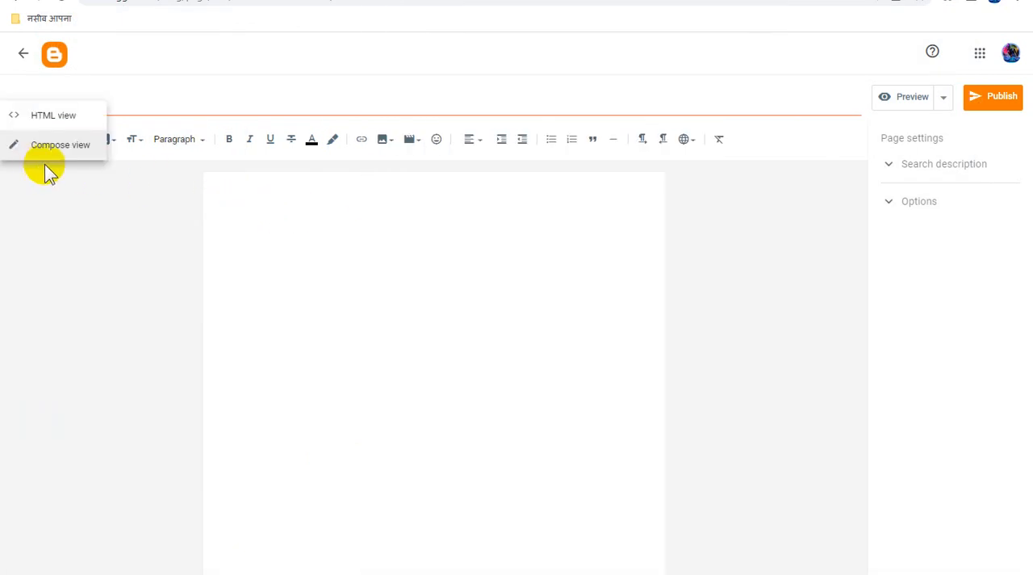
pyautogui.click(63, 116)
pyautogui.hotkey('ctrl', 'a')
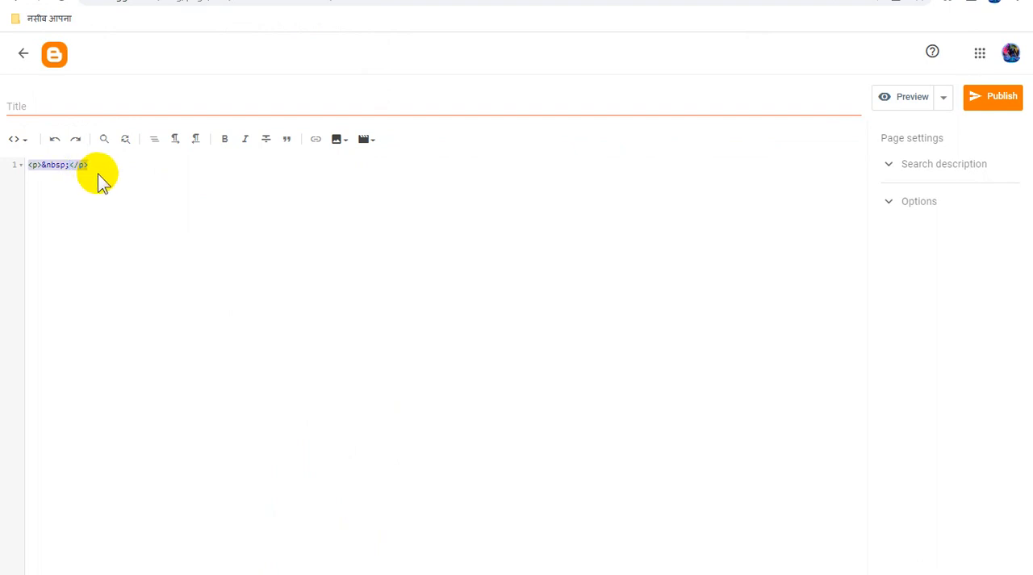
pyautogui.hotkey('ctrl', 'v')
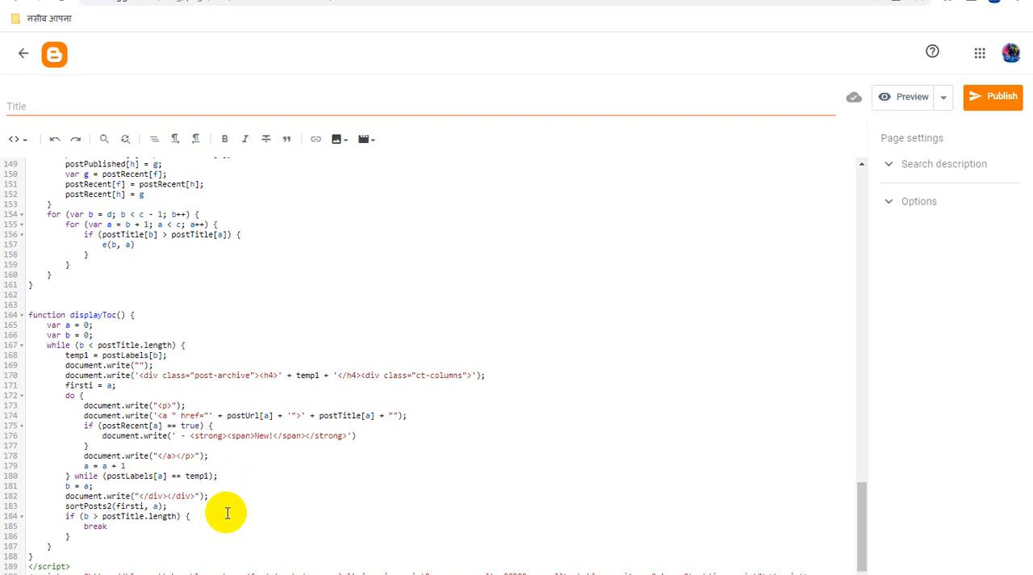
pyautogui.hotkey('ctrl', '-')
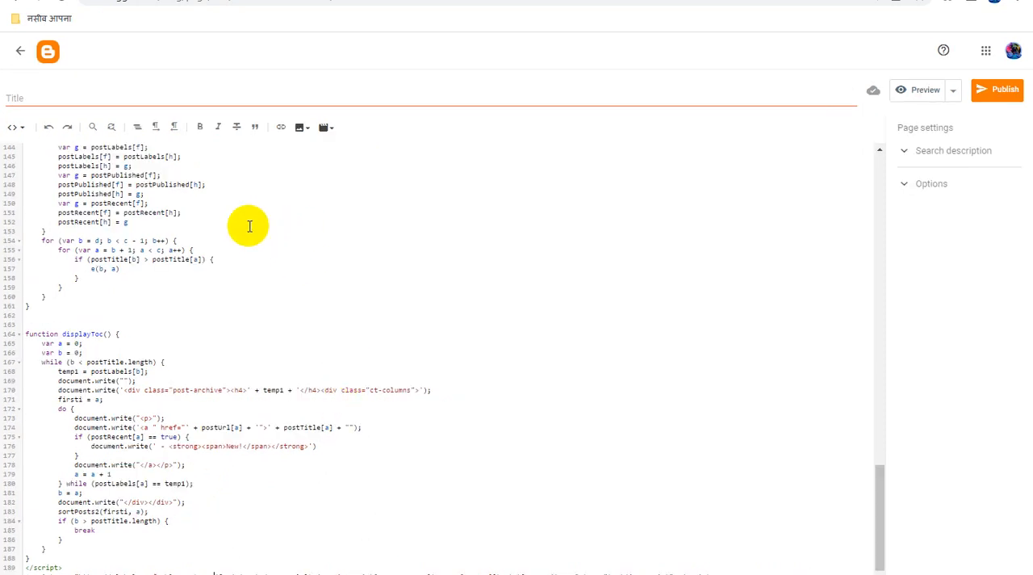
# - Title the page "#globalnewsfx Bengali Latest News Update" and paste the same text as its search description
pyautogui.hotkey('ctrl', 'Tab')
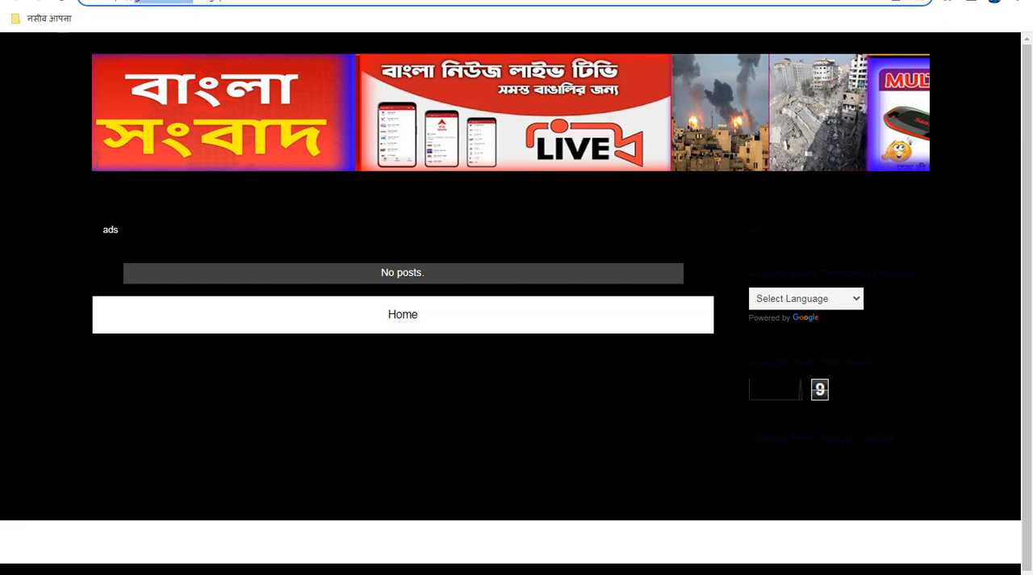
pyautogui.click(114, 0)
pyautogui.click(123, 97)
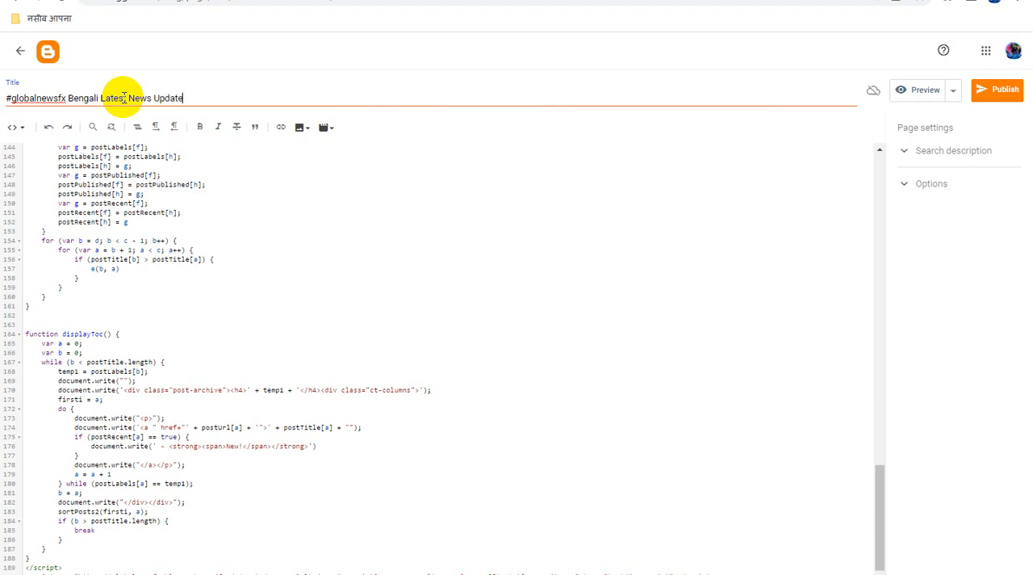
pyautogui.hotkey('ctrl', 'a')
pyautogui.hotkey('ctrl', 'c')
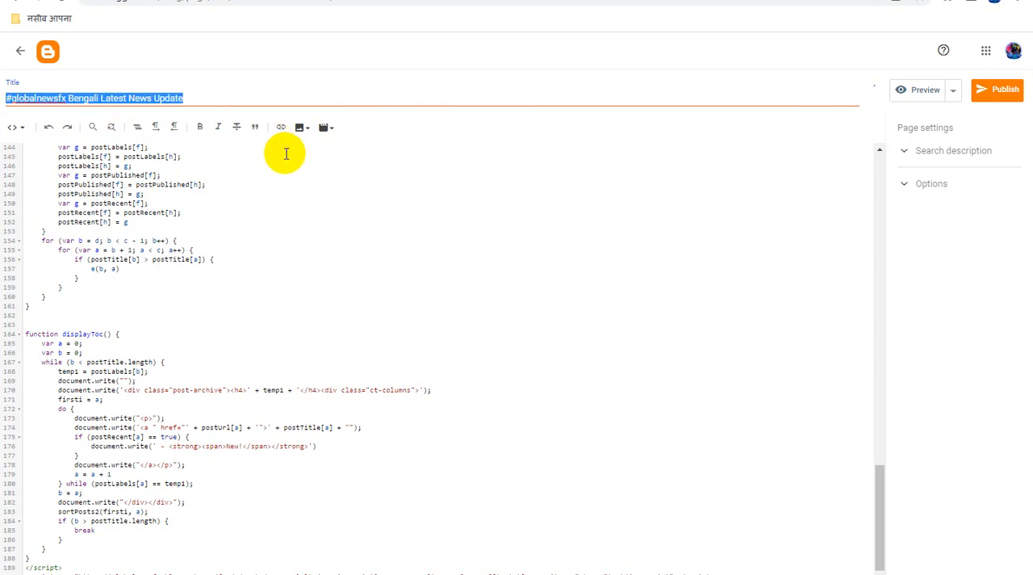
pyautogui.click(951, 159)
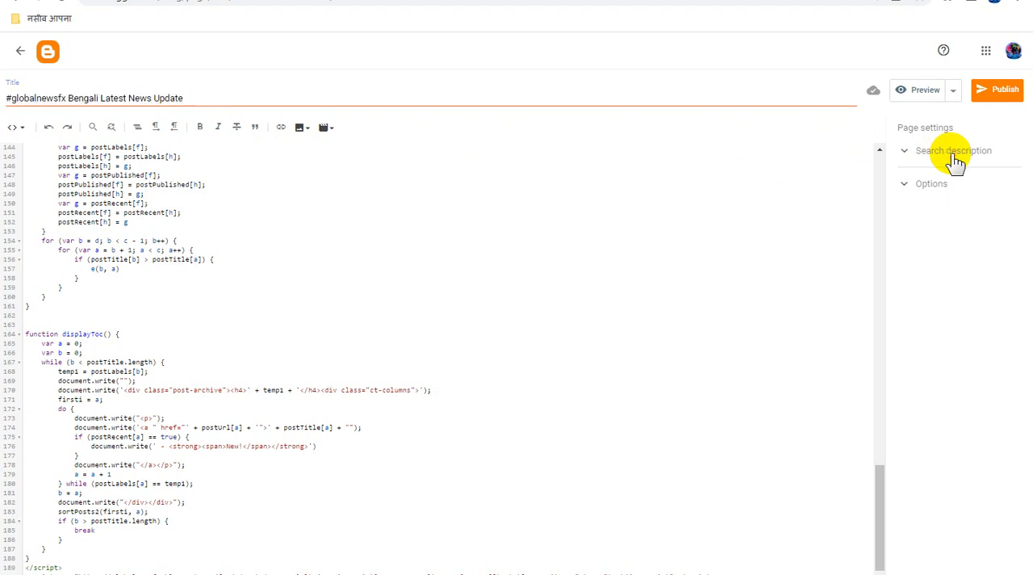
pyautogui.hotkey('ctrl', 'v')
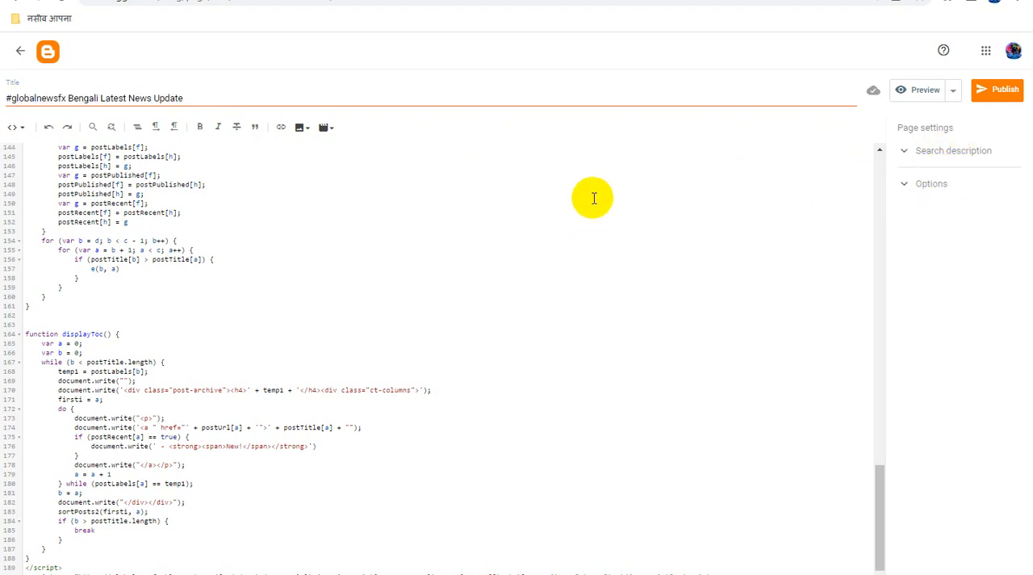
# - Publish the new sitemap page and open it on the live blog
pyautogui.click(989, 91)
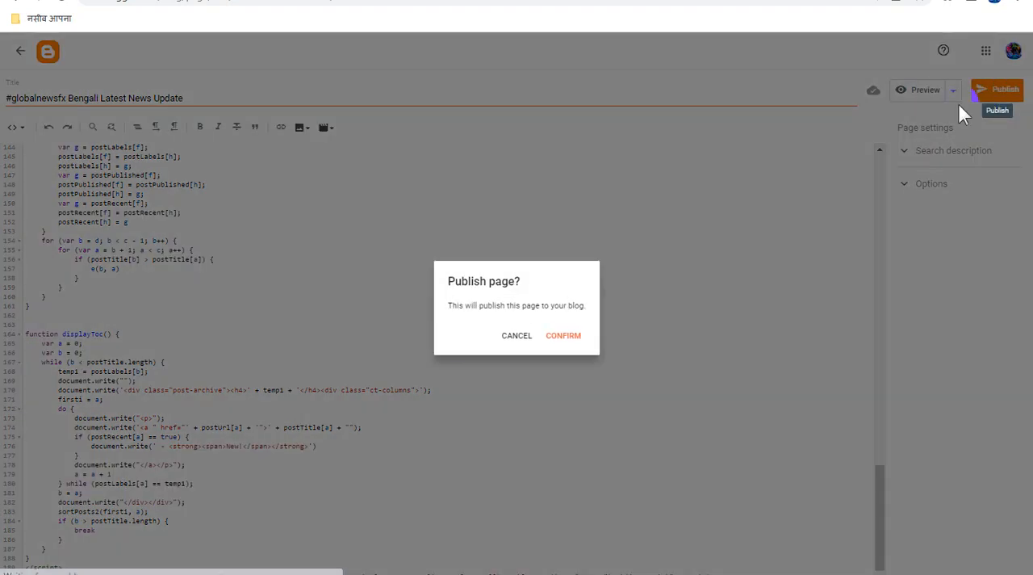
pyautogui.click(561, 337)
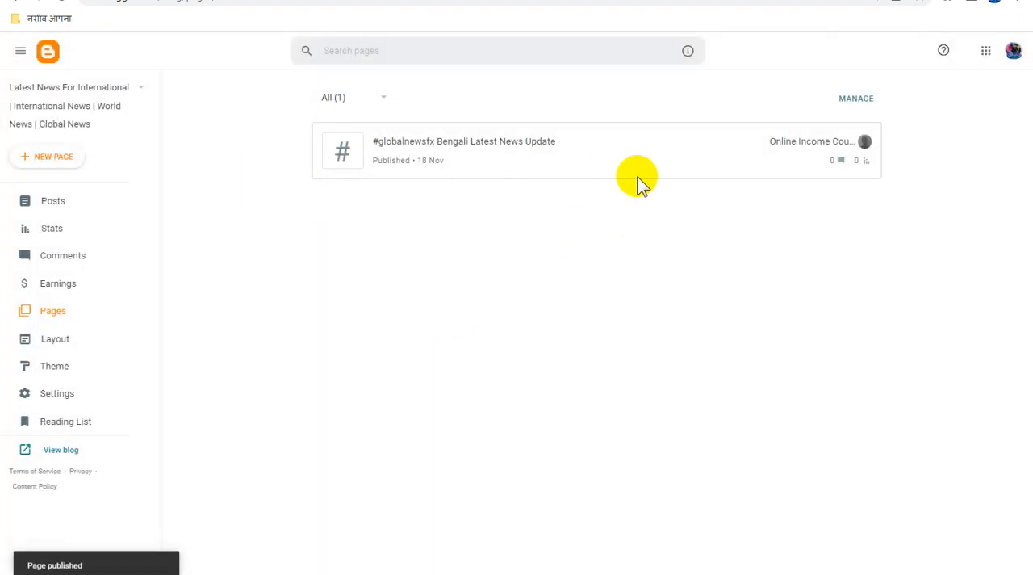
pyautogui.click(837, 141)
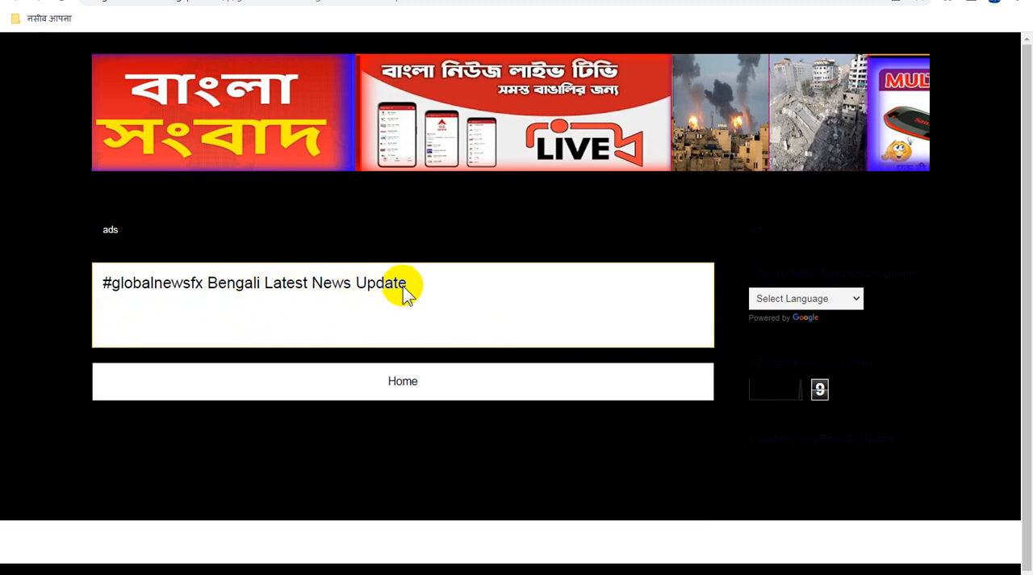
# - Copy the full web address of the published sitemap page
pyautogui.click(331, 3)
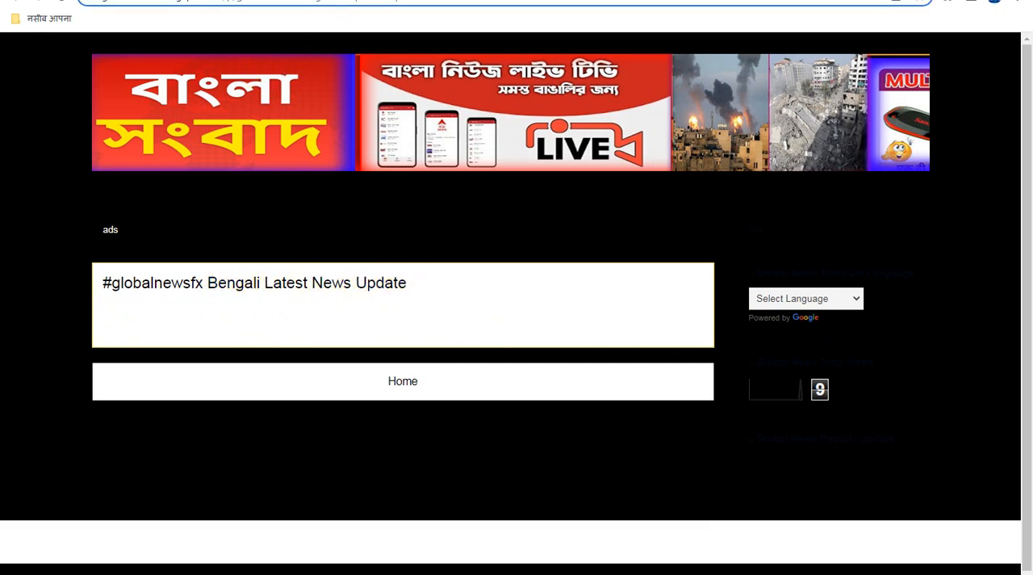
pyautogui.rightClick(359, 2)
pyautogui.click(393, 47)
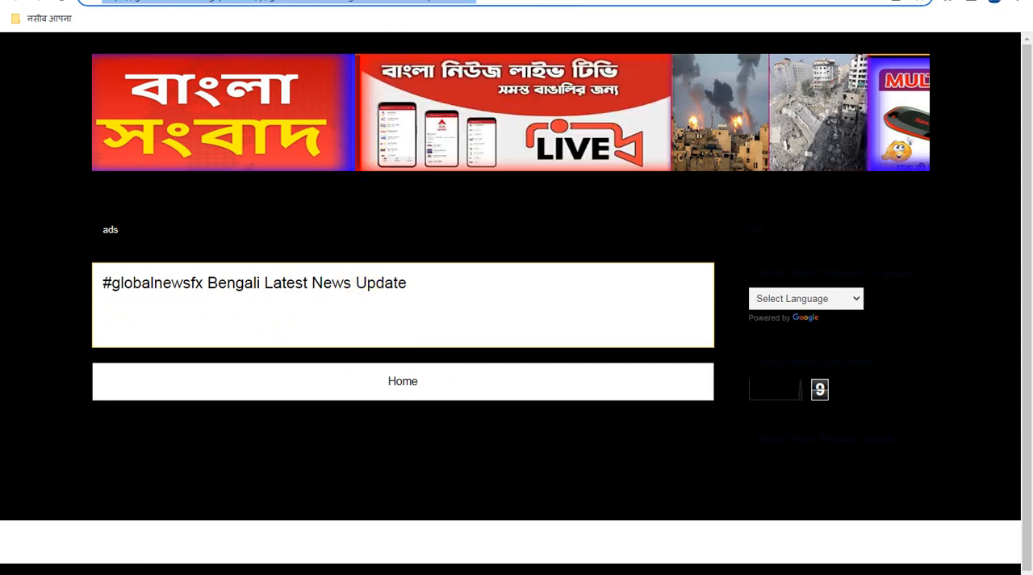
# - Open globalnewsfx custom robots text.rtf and replace the singer-god-giri-sitemap.html address in the last Sitemap line with the copied page address
pyautogui.click(440, 573)
pyautogui.click(603, 114)
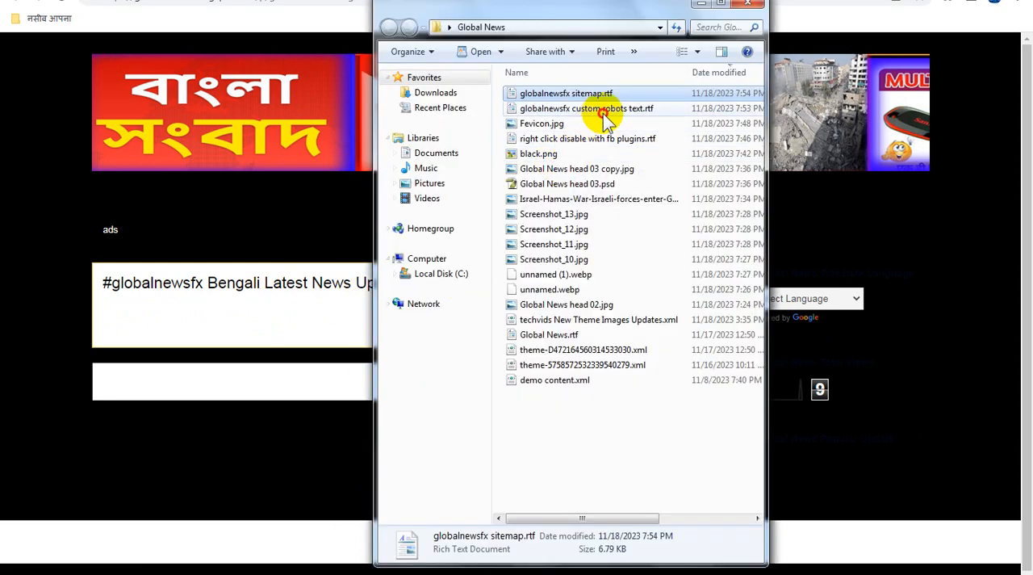
pyautogui.doubleClick(606, 112)
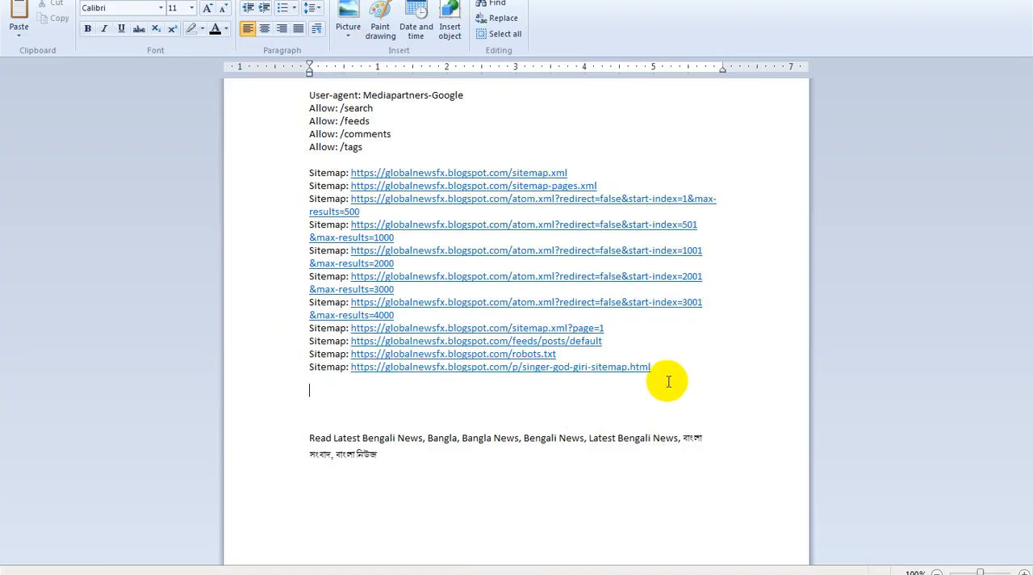
pyautogui.moveTo(666, 366); pyautogui.dragTo(378, 378)
pyautogui.hotkey('ctrl', 'v')
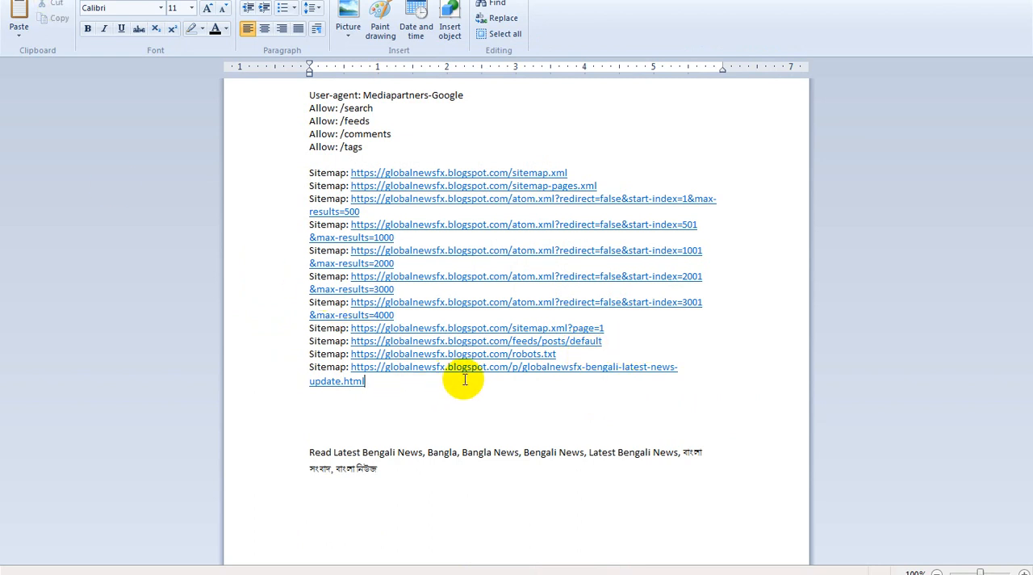
# - Copy the robots text from the User-agent: Mediapartners-Google line through the final Sitemap line in the document
pyautogui.moveTo(376, 384); pyautogui.dragTo(212, 59)
pyautogui.rightClick(341, 111)
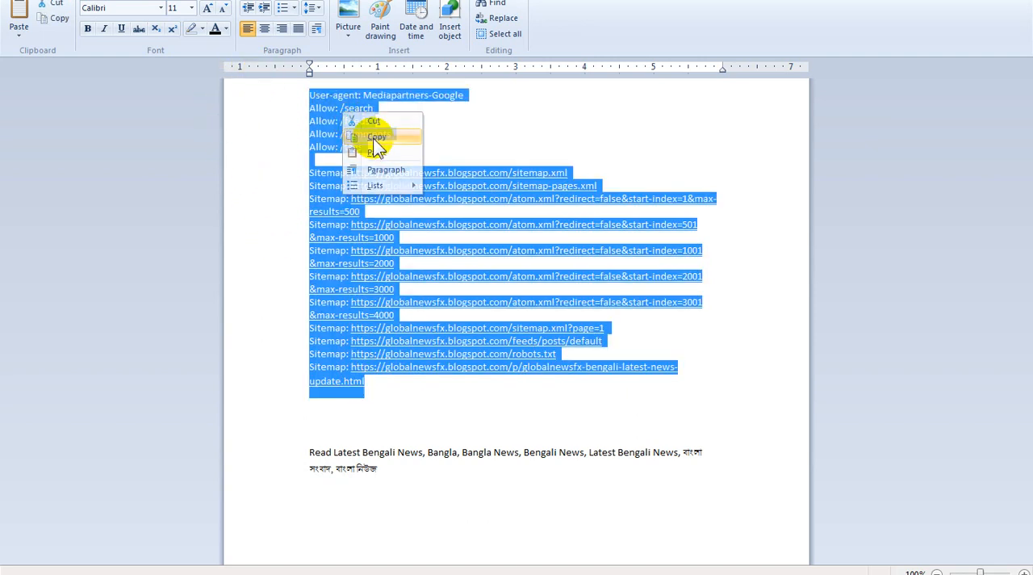
pyautogui.click(373, 138)
# - In the Blogger blog's settings, enable custom robots.txt, paste the copied robots text as its content and save it
pyautogui.click(484, 573)
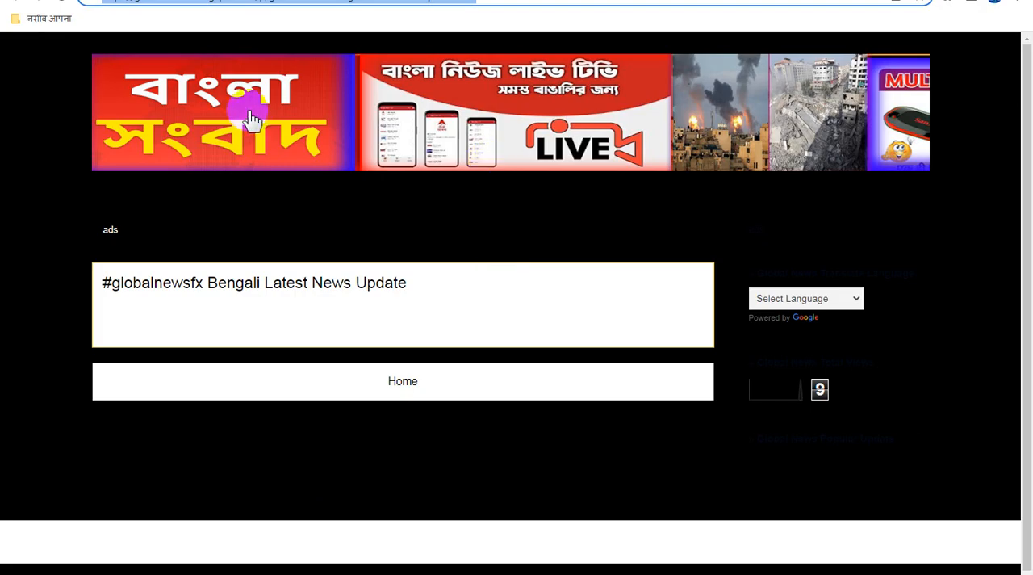
pyautogui.click(161, 1)
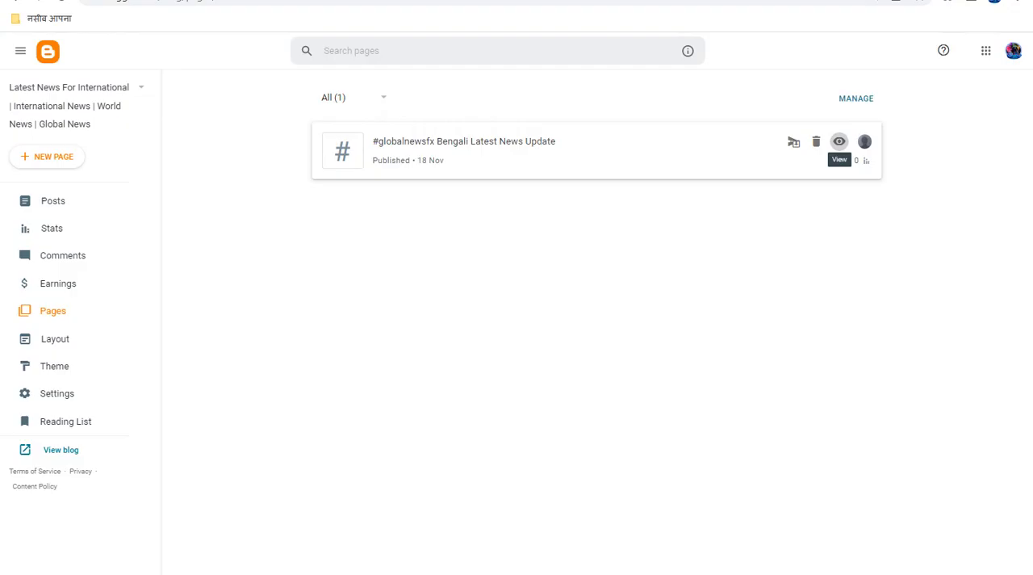
pyautogui.click(68, 395)
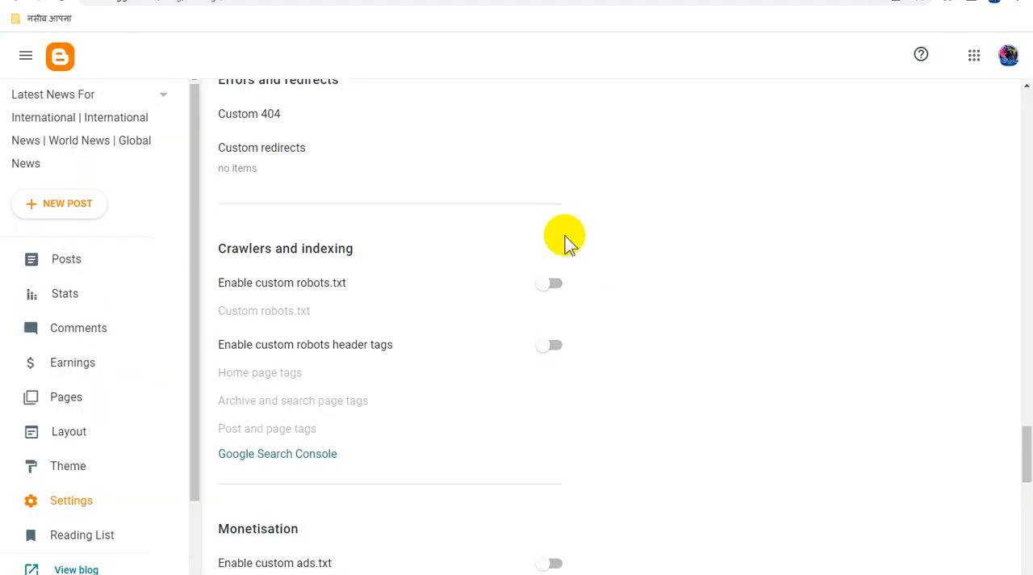
pyautogui.click(554, 286)
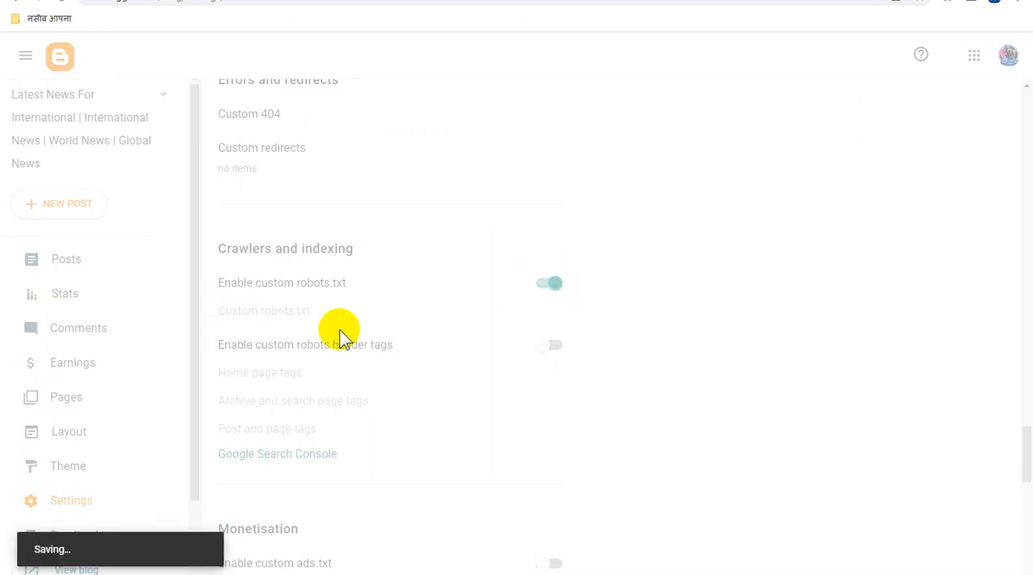
pyautogui.click(297, 315)
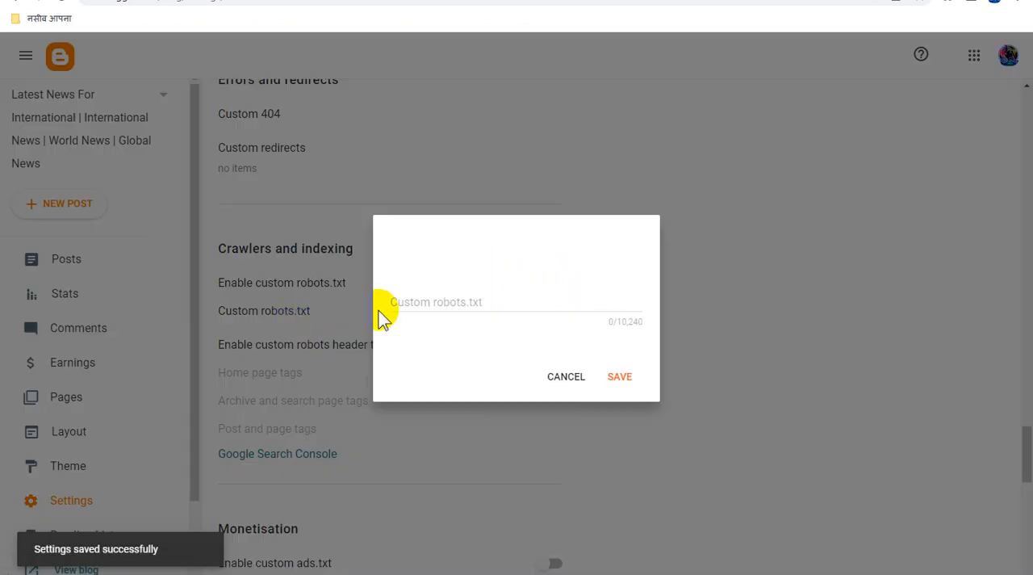
pyautogui.click(416, 302)
pyautogui.hotkey('ctrl', 'v')
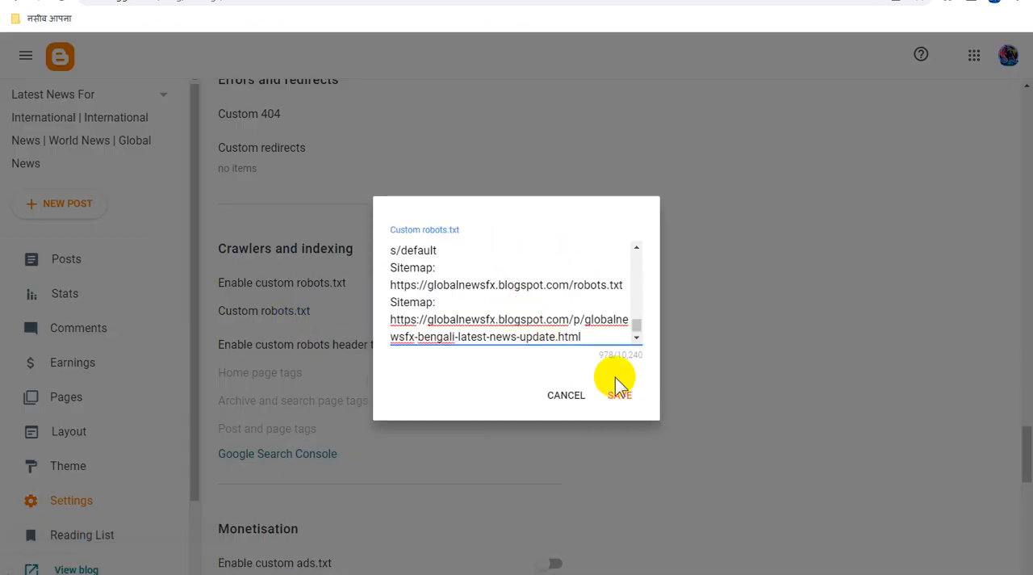
pyautogui.click(621, 395)
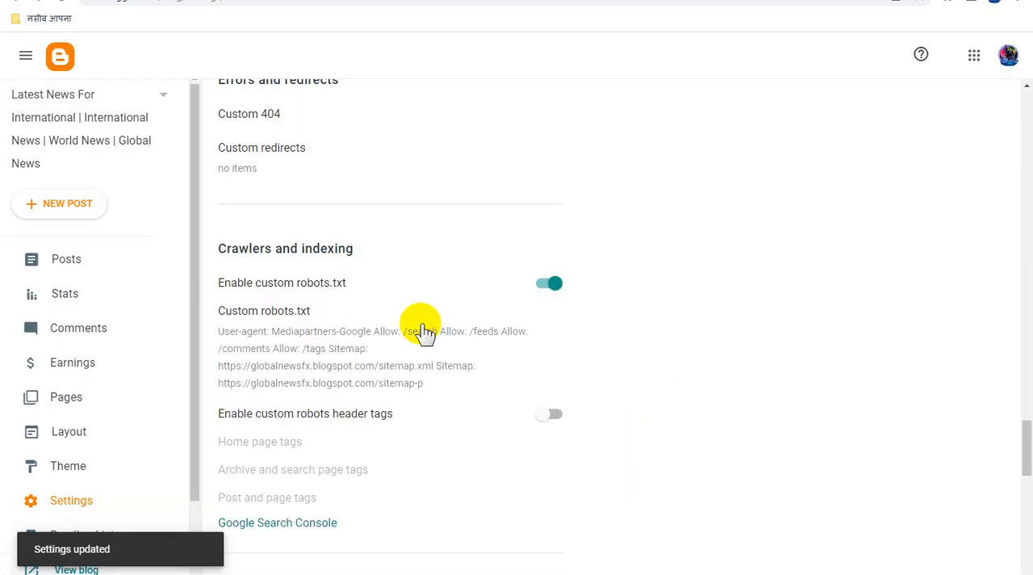
# - Enable custom robots header tags and save the home page tags with all and noodp turned on
pyautogui.click(550, 415)
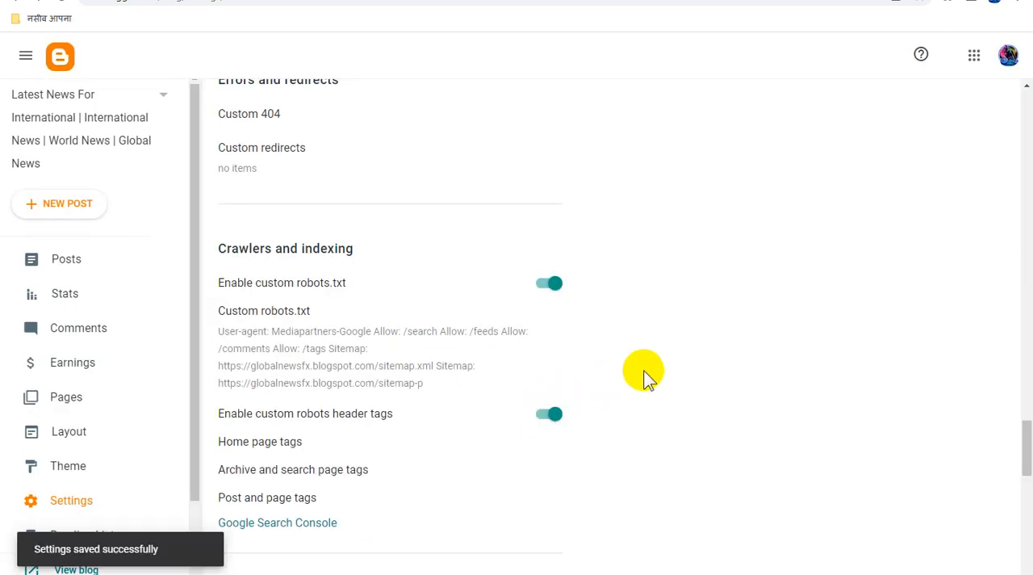
pyautogui.scroll(-1, 643, 373)
pyautogui.click(290, 372)
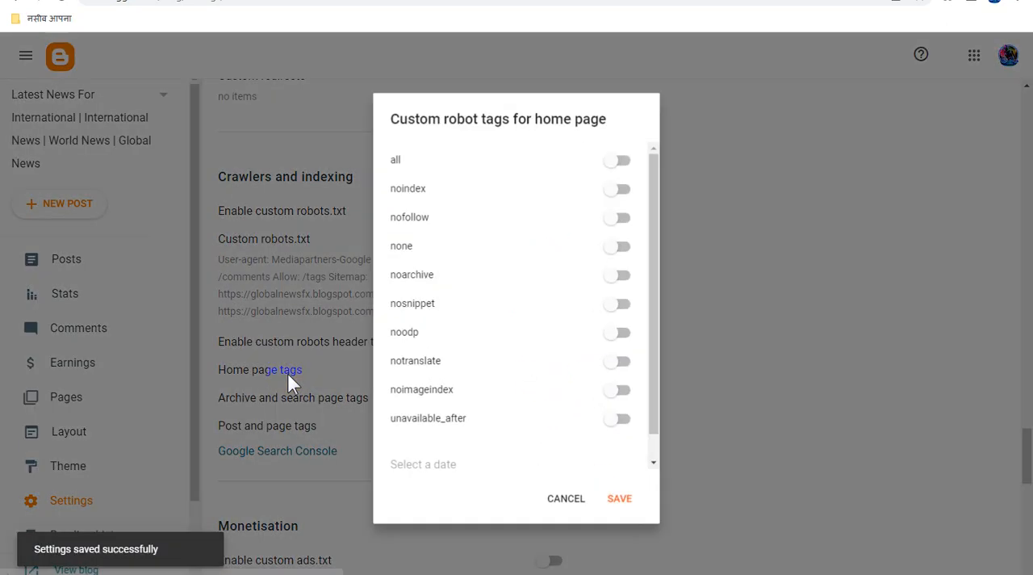
pyautogui.click(589, 171)
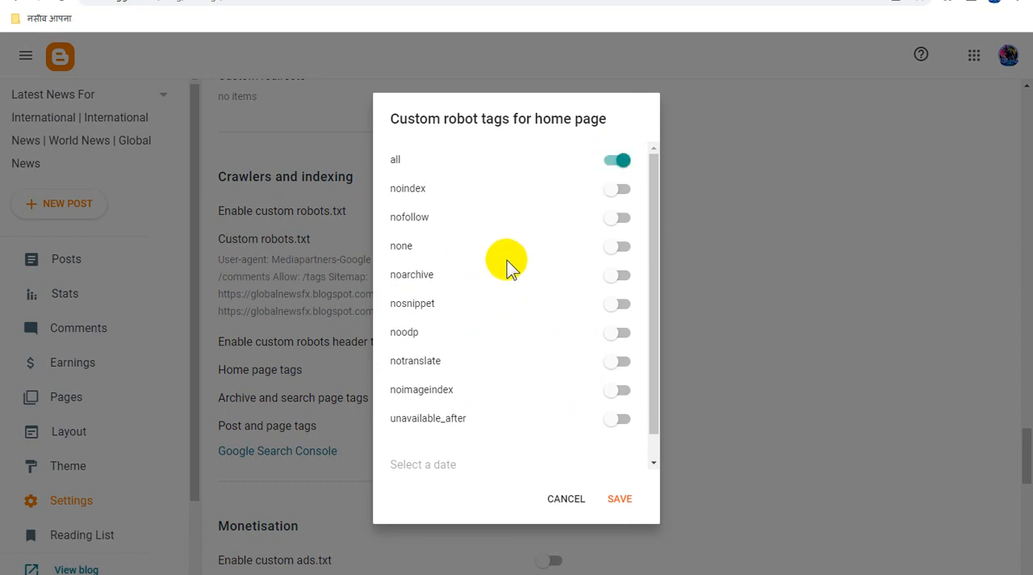
pyautogui.click(610, 343)
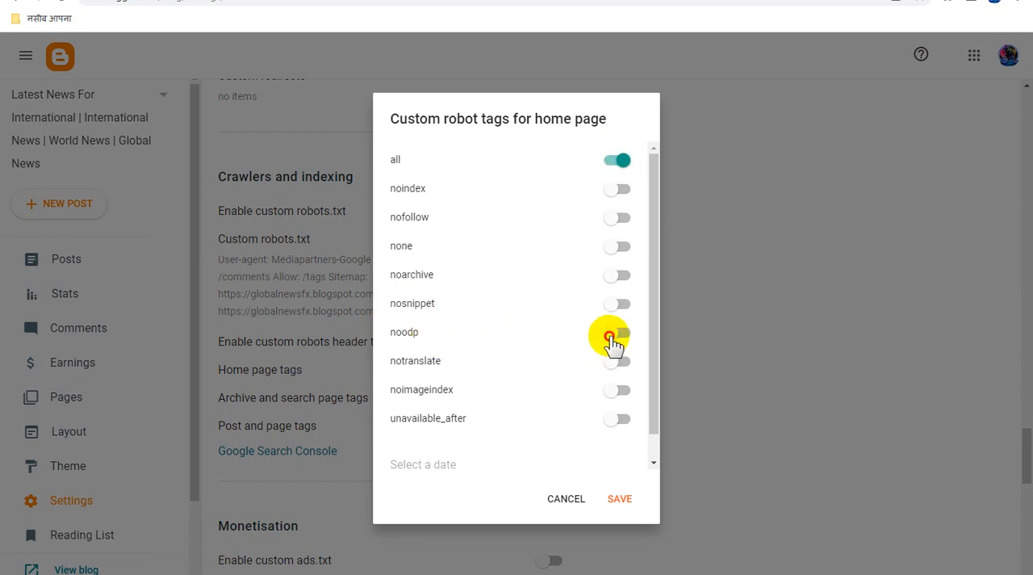
pyautogui.click(620, 498)
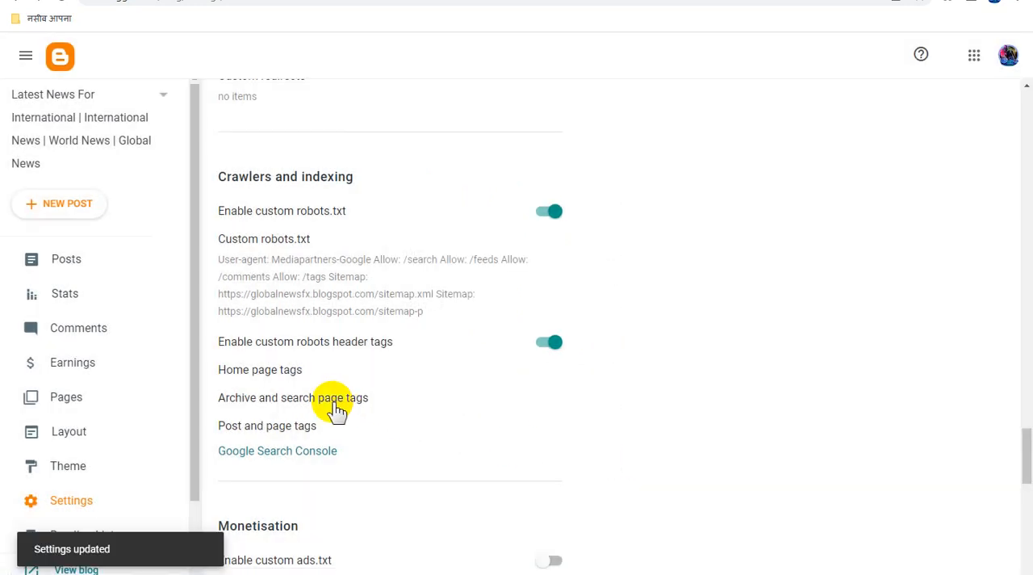
# - Turn on noindex and noodp in the archive and search page tags and save them
pyautogui.click(332, 399)
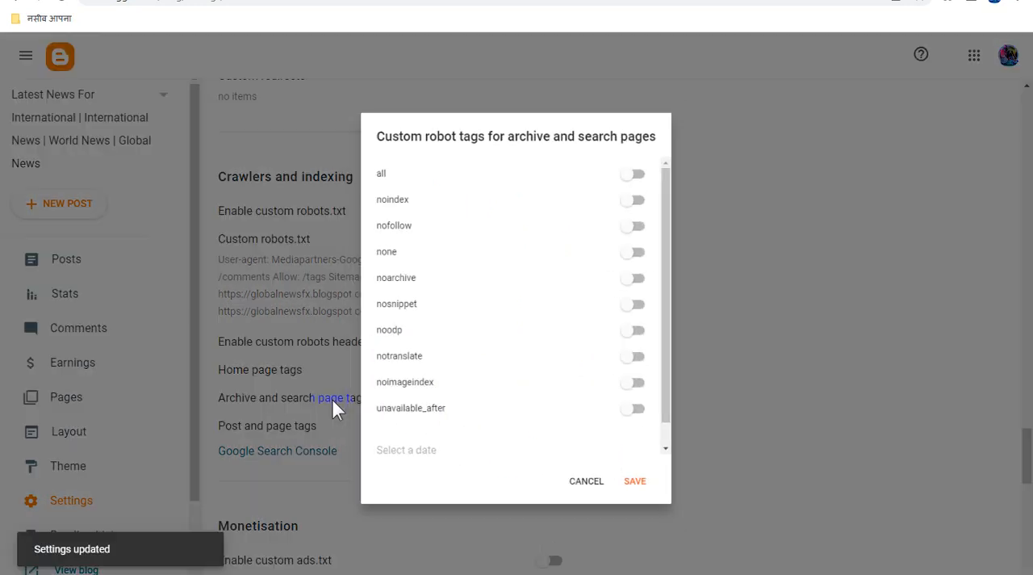
pyautogui.click(648, 198)
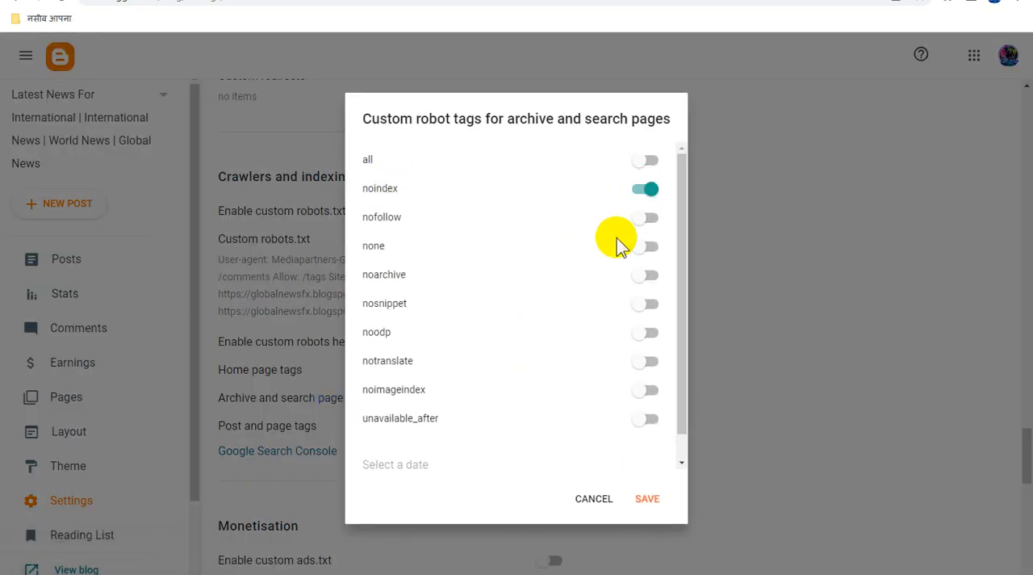
pyautogui.click(648, 333)
pyautogui.click(647, 498)
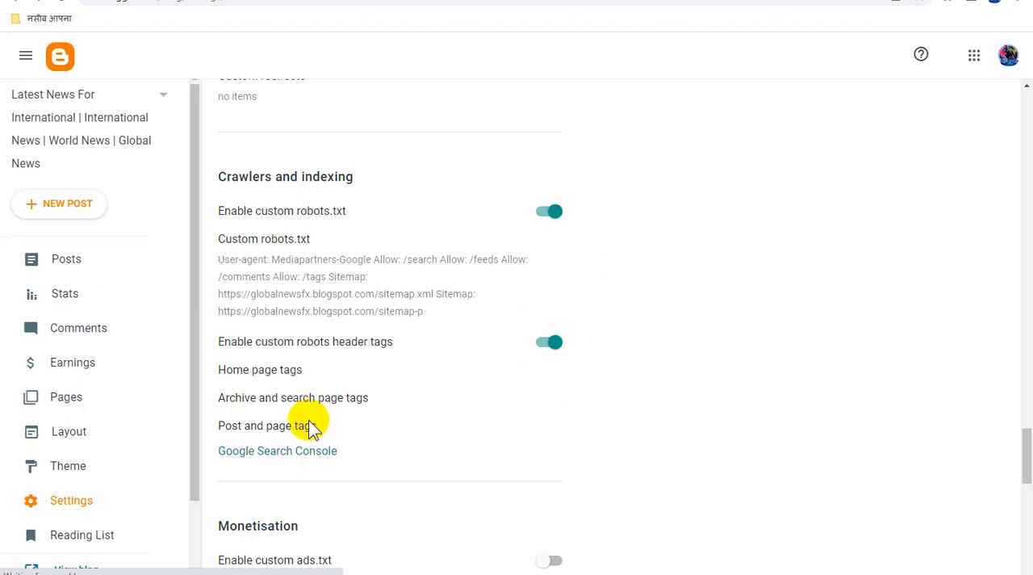
# - Turn on all and noodp in the post and page tags and save them
pyautogui.click(320, 425)
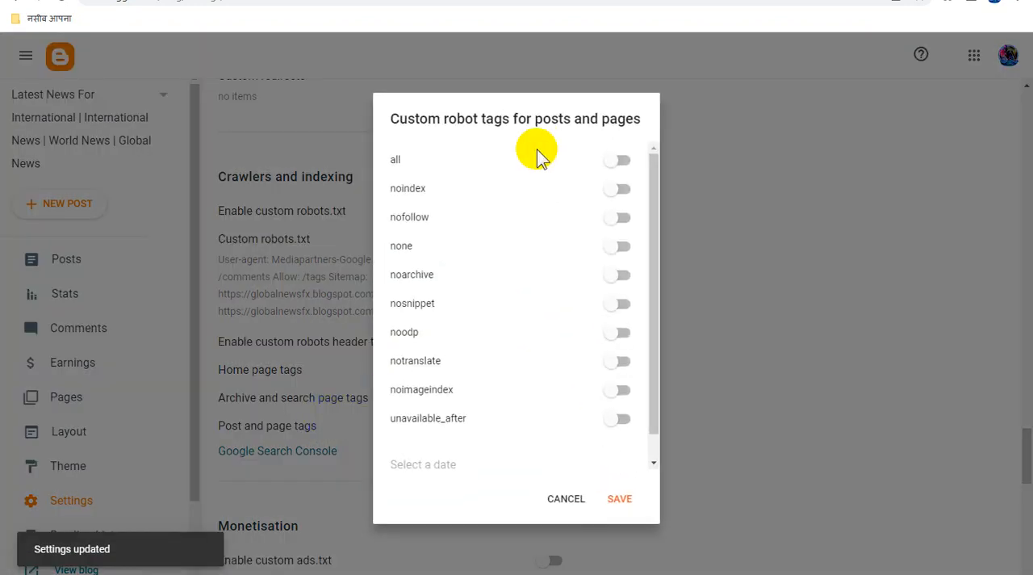
pyautogui.click(619, 160)
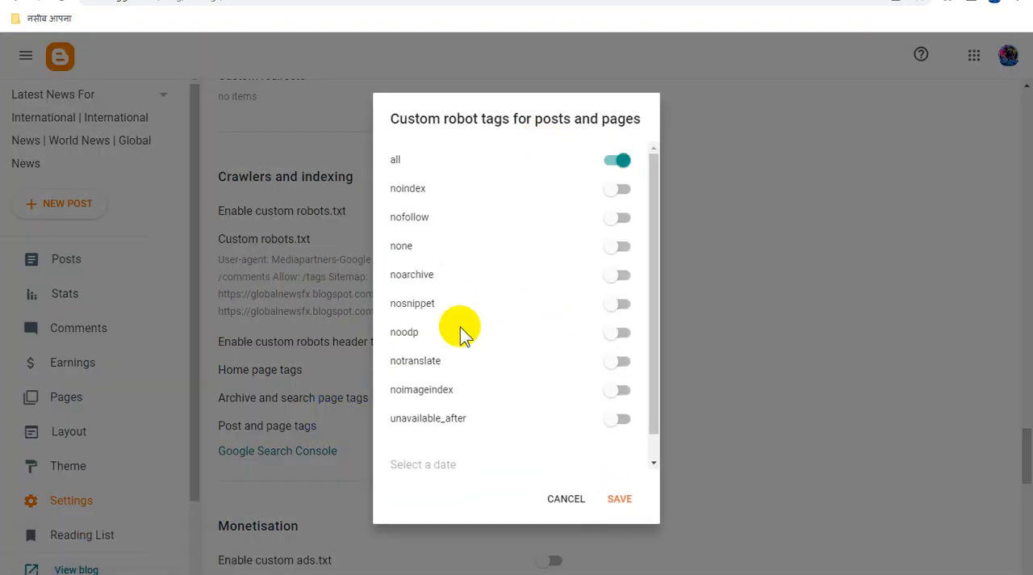
pyautogui.click(617, 334)
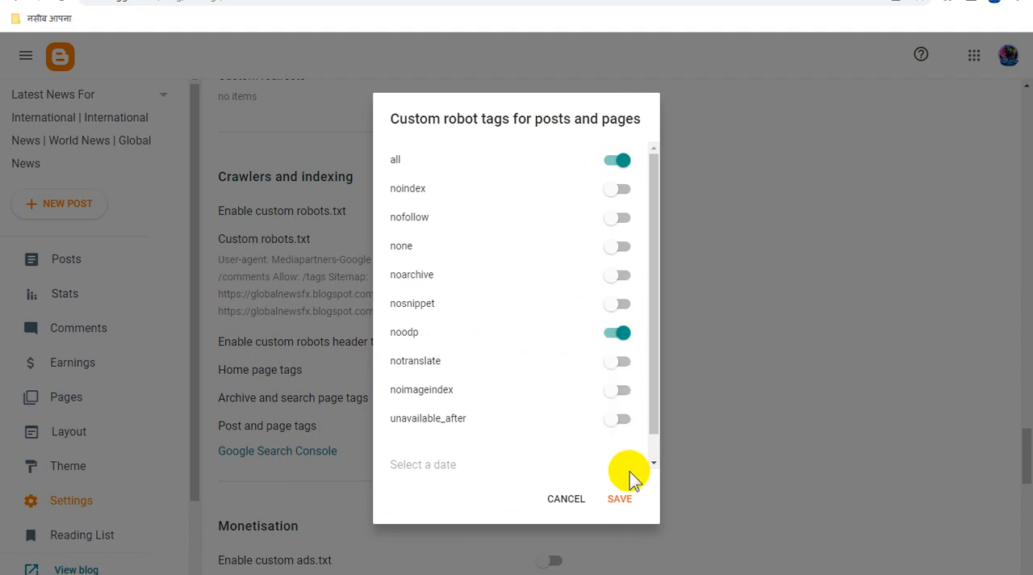
pyautogui.click(625, 500)
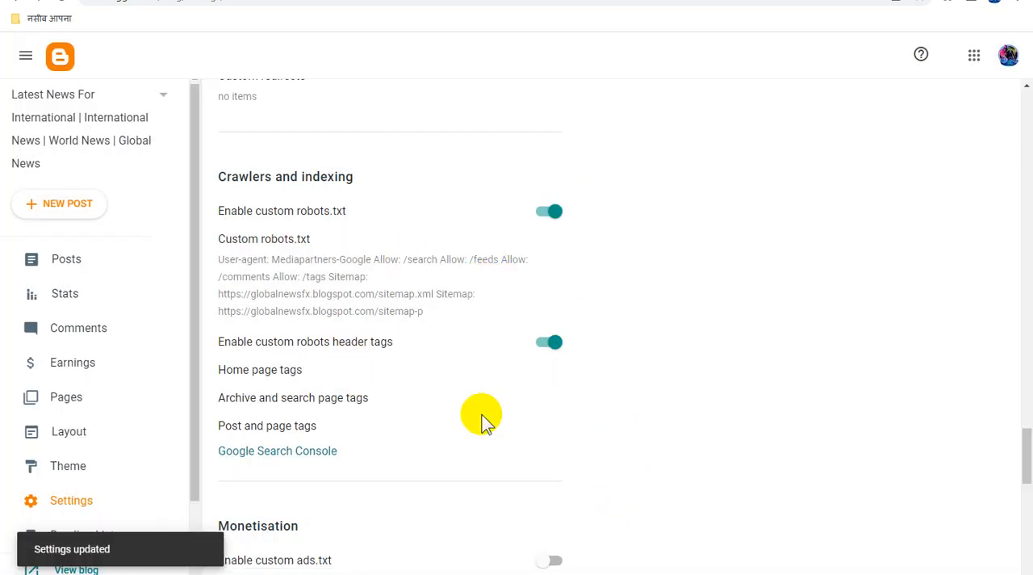
# - Check the blog's posts list, and open the published sitemap page in the editor to review its title and script
pyautogui.click(105, 261)
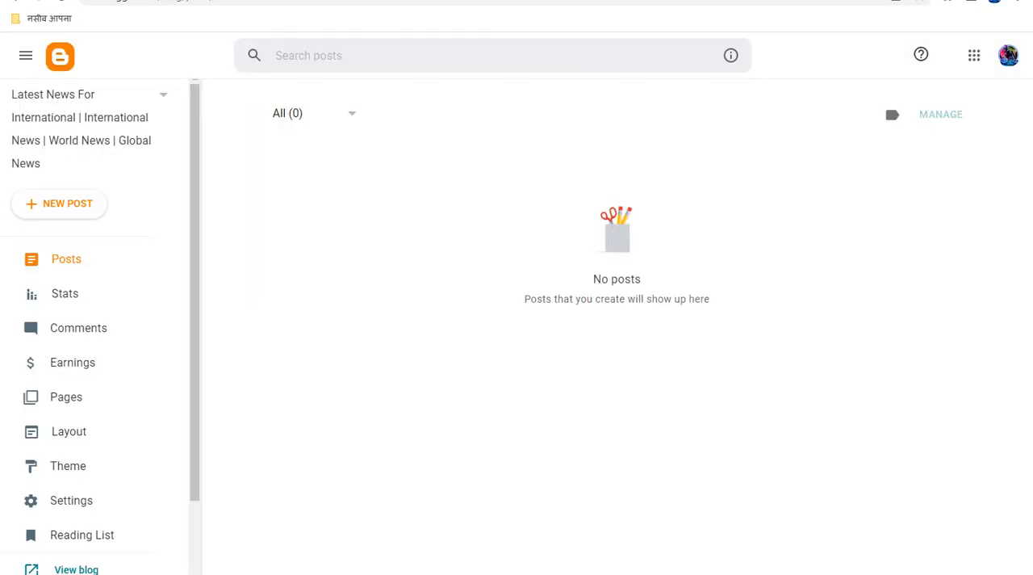
pyautogui.scroll(-1, 73, 512)
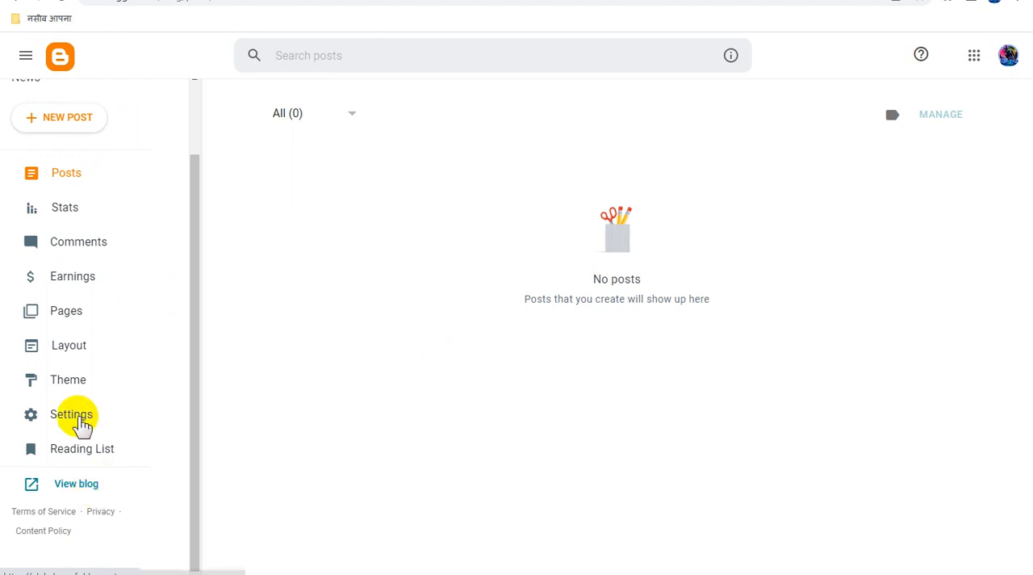
pyautogui.click(81, 322)
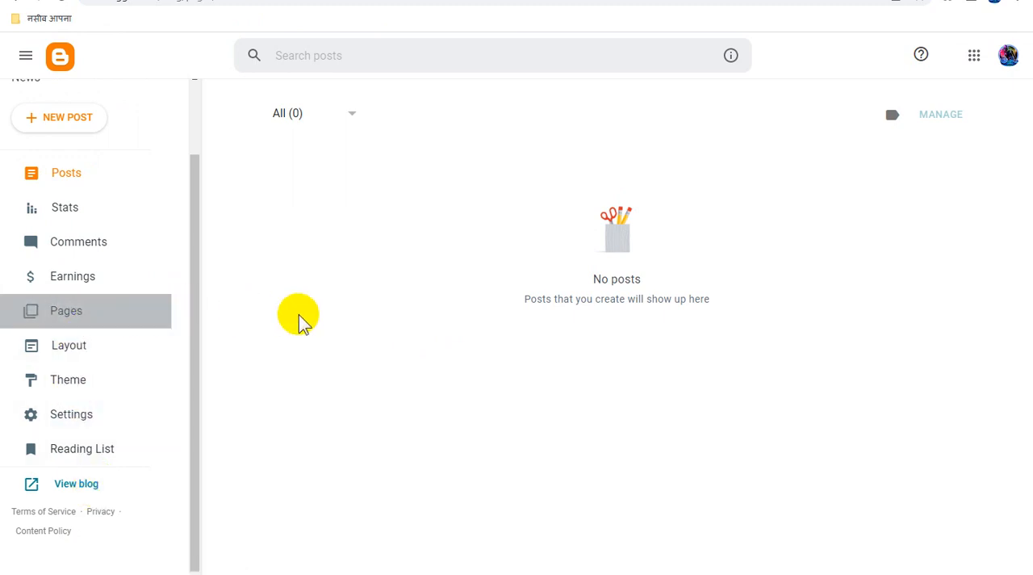
pyautogui.click(436, 176)
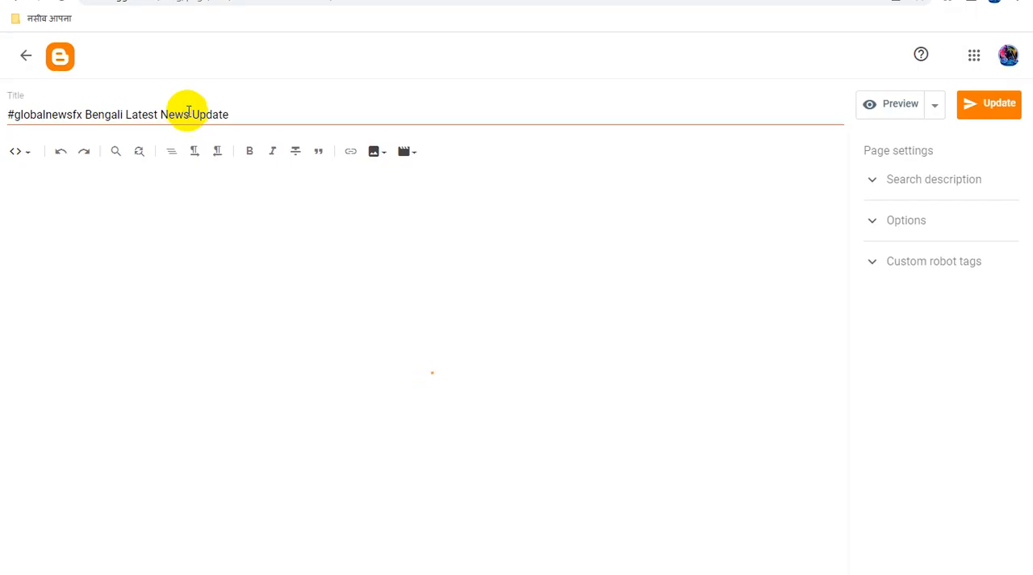
pyautogui.tripleClick(185, 115)
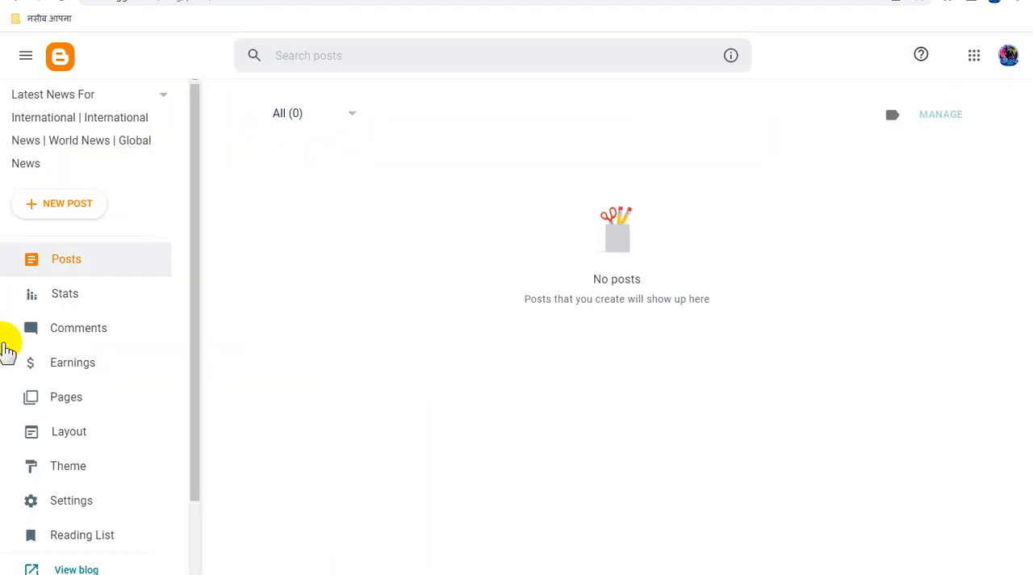
pyautogui.scroll(-2, 120, 512)
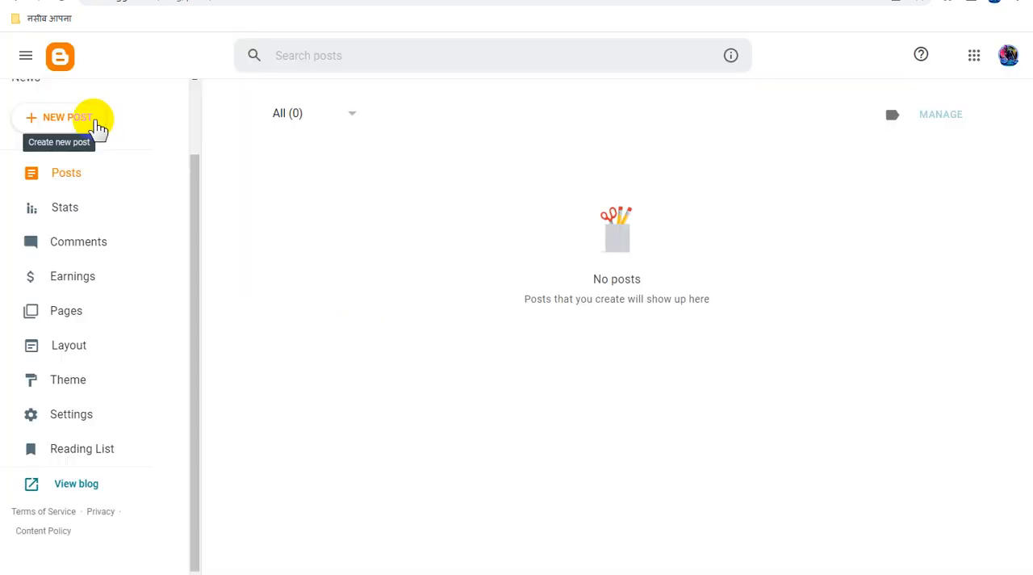
# - Create a new blog post and paste "স্কুলের প্রচারে মধ্যমগ্রাম থেকে এভারেস্ট বেসক্যাম্প পৌঁছোল পরিবার" as its title
pyautogui.click(90, 119)
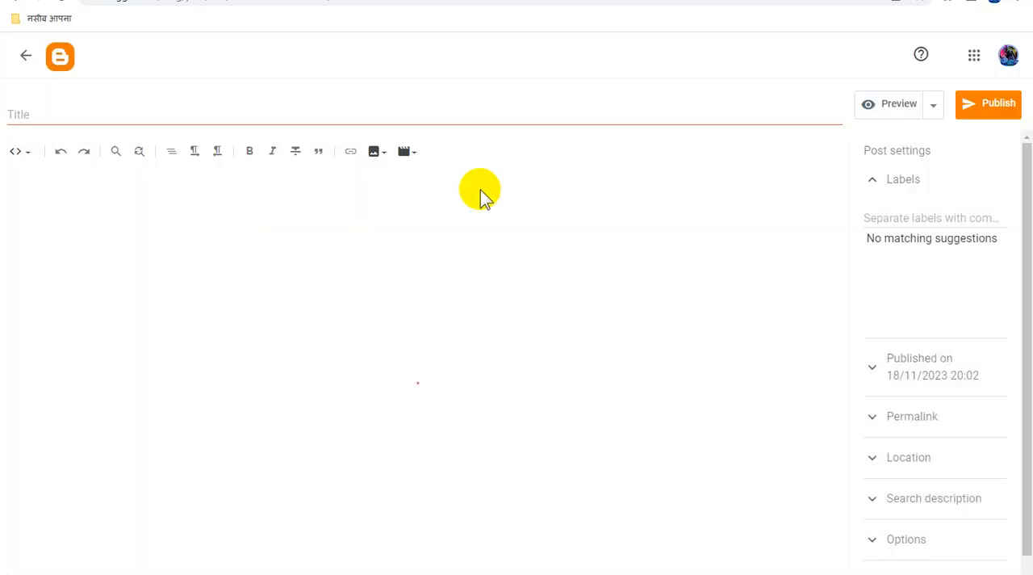
pyautogui.click(167, 114)
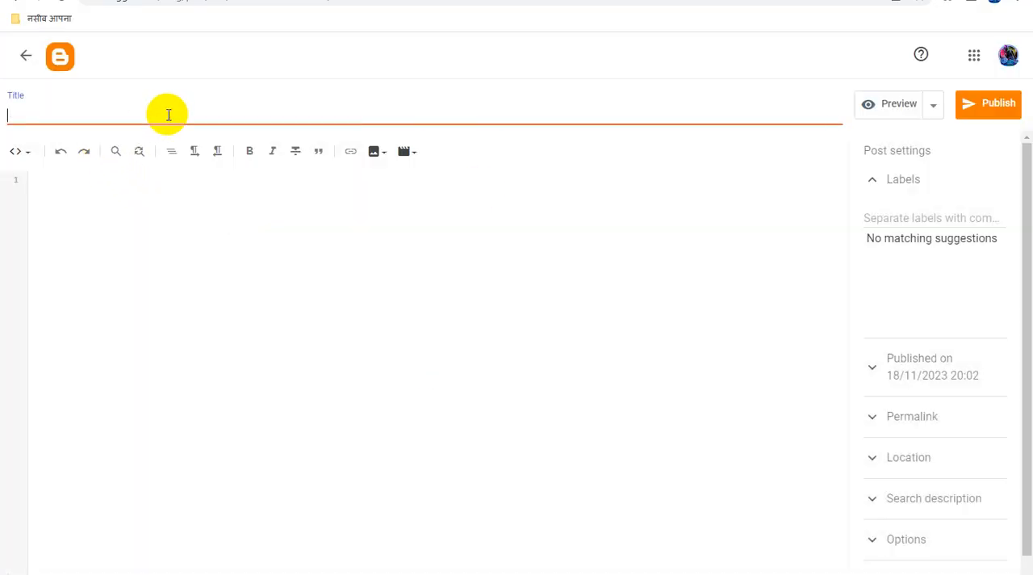
pyautogui.write('স্কুলের প্রচারে মধ্যমগ্রাম থেকে এভারেস্ট বেসক্যাম্প পৌঁছোল পরিবার')
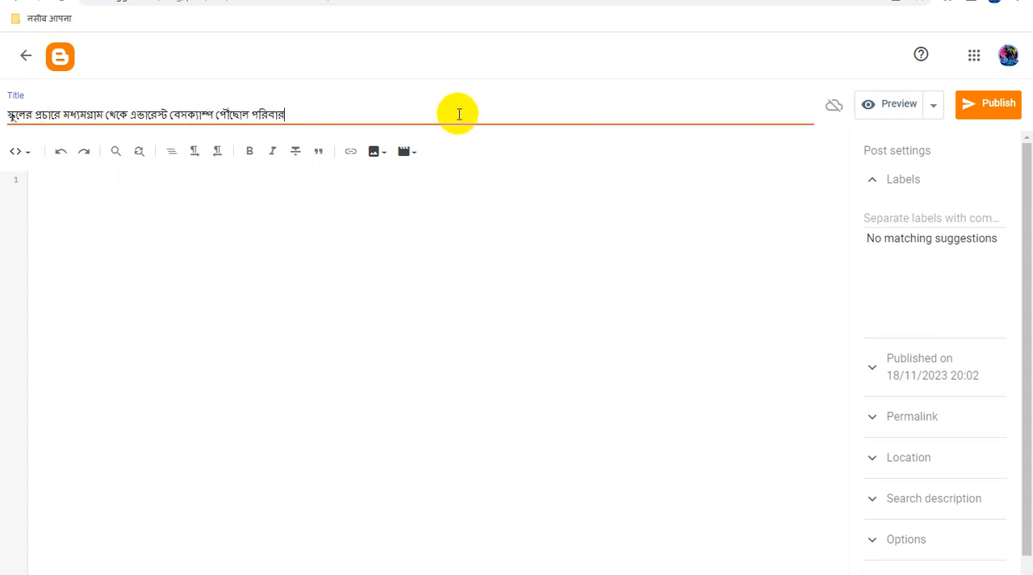
# - Copy the Hindustan Times Bangla article's summary line, photo, caption and body text up to the first advertisement below the photo
pyautogui.click(323, 0)
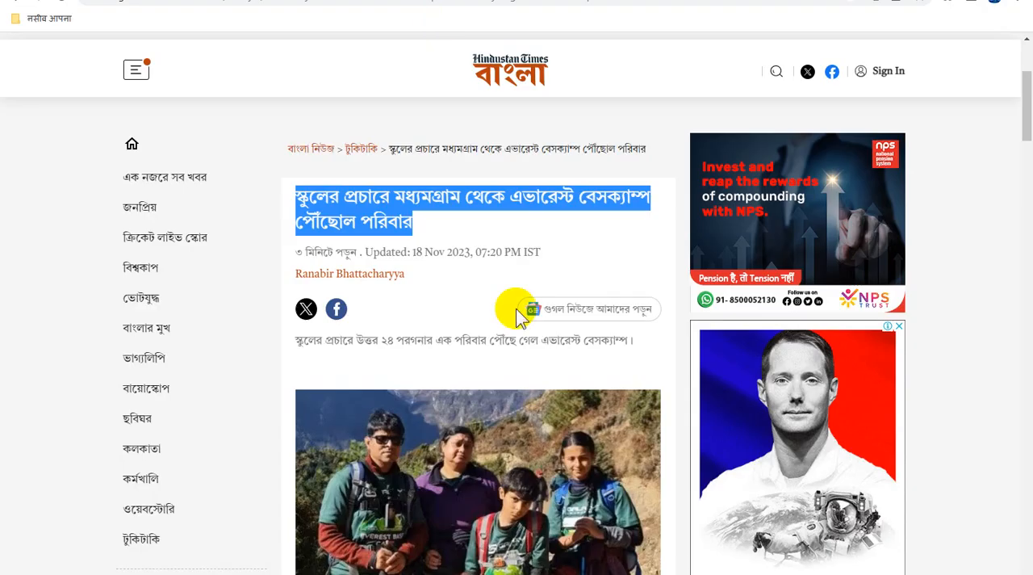
pyautogui.scroll(-10, 532, 323)
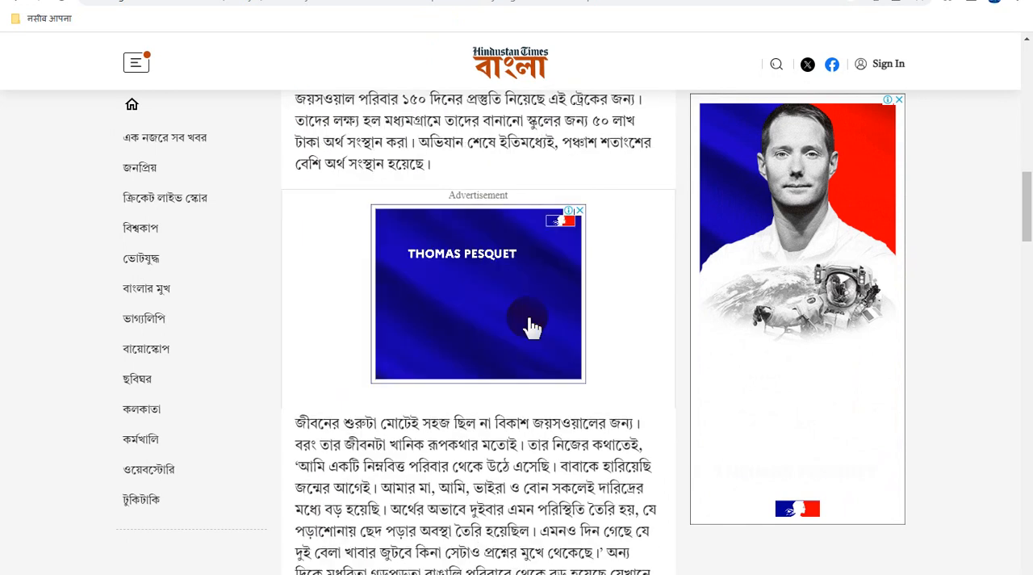
pyautogui.scroll(2, 533, 323)
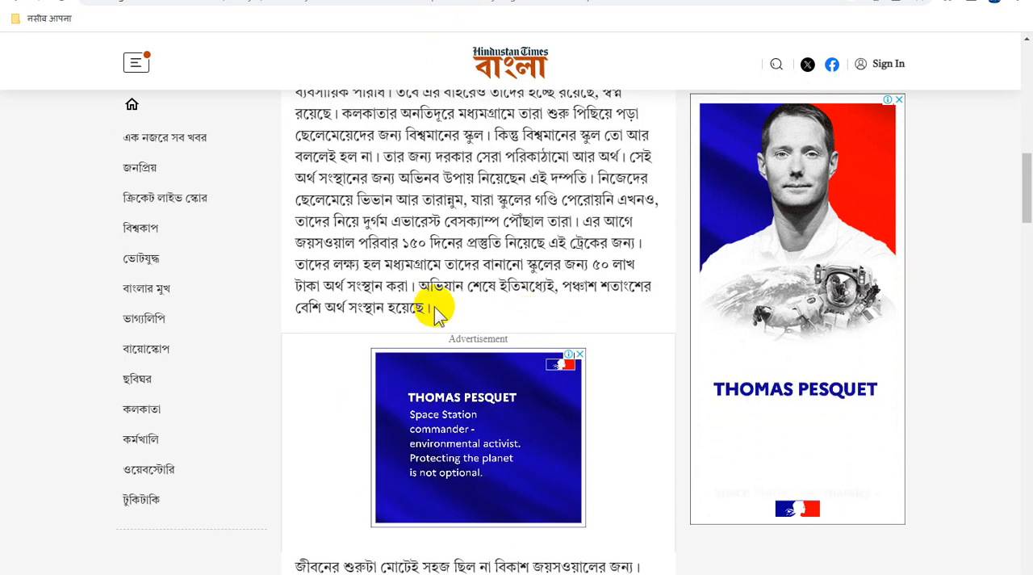
pyautogui.moveTo(409, 174); pyautogui.dragTo(418, 32)
pyautogui.moveTo(406, 97); pyautogui.dragTo(350, 239)
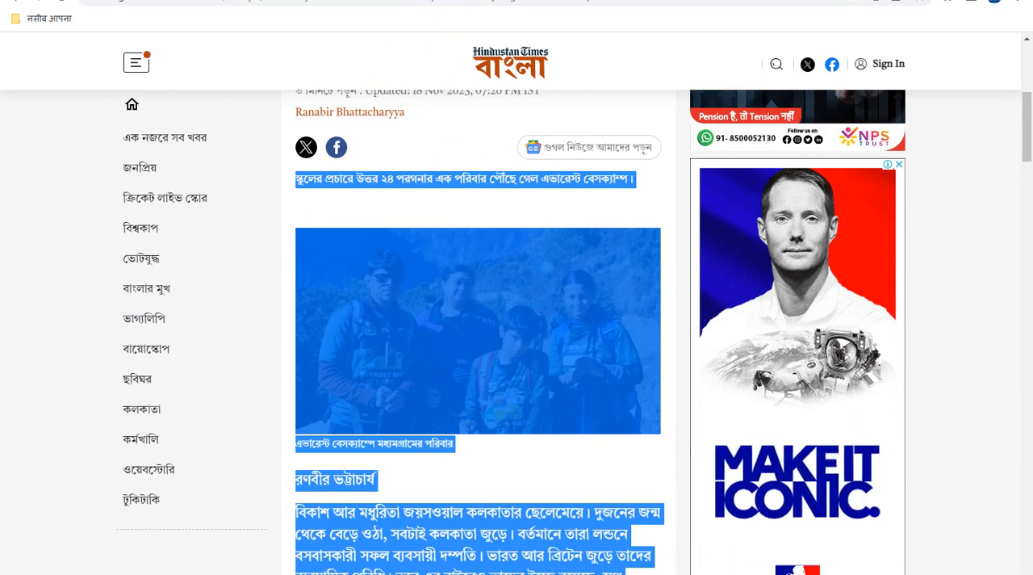
# - Return to the new Blogger post and switch its editor to Compose view
pyautogui.click(96, 1)
pyautogui.click(18, 152)
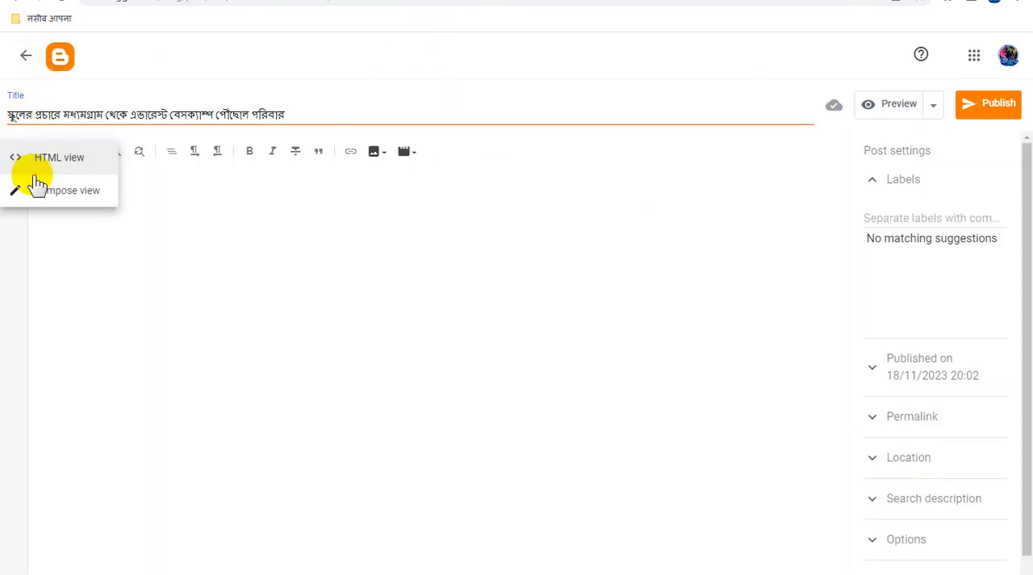
pyautogui.click(74, 201)
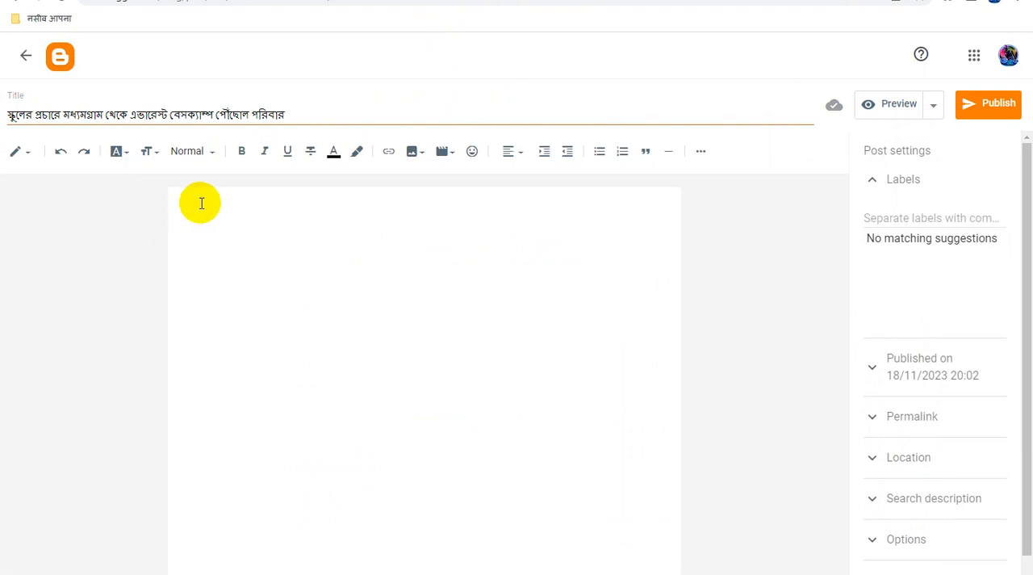
# - Paste the copied article summary, photo, caption and first body paragraph into the empty post body
pyautogui.click(203, 202)
pyautogui.hotkey('ctrl', 'v')
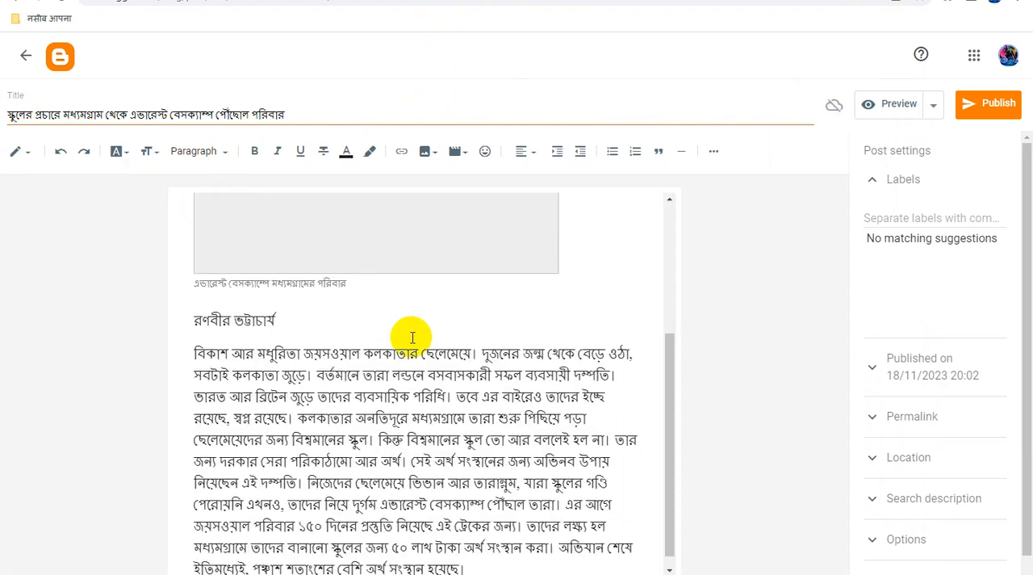
pyautogui.scroll(3, 484, 361)
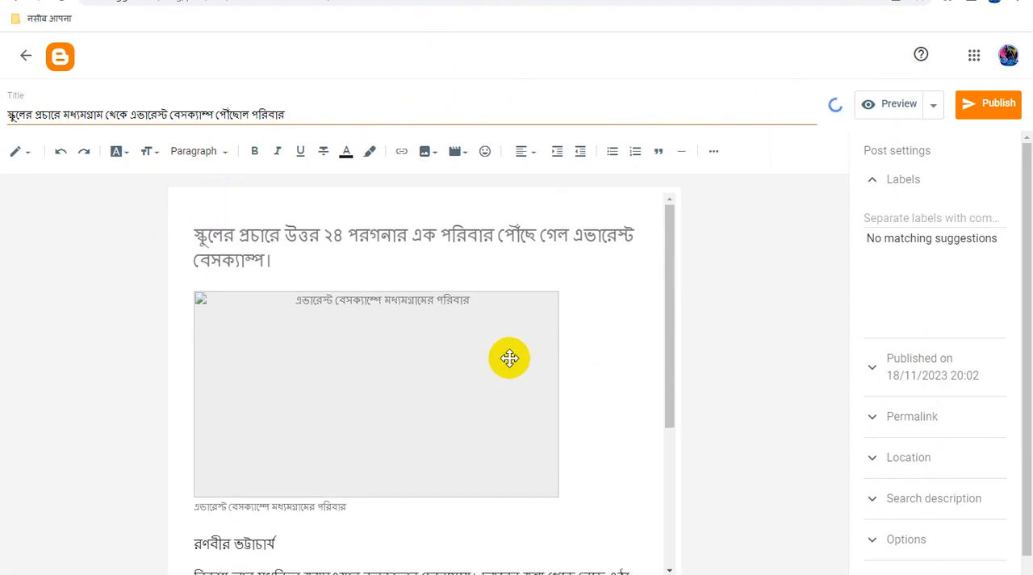
pyautogui.scroll(-3, 510, 358)
# - Switch to the Hindustan Times Bangla article and copy the two body paragraphs between the first and second advertisements
pyautogui.click(476, 1)
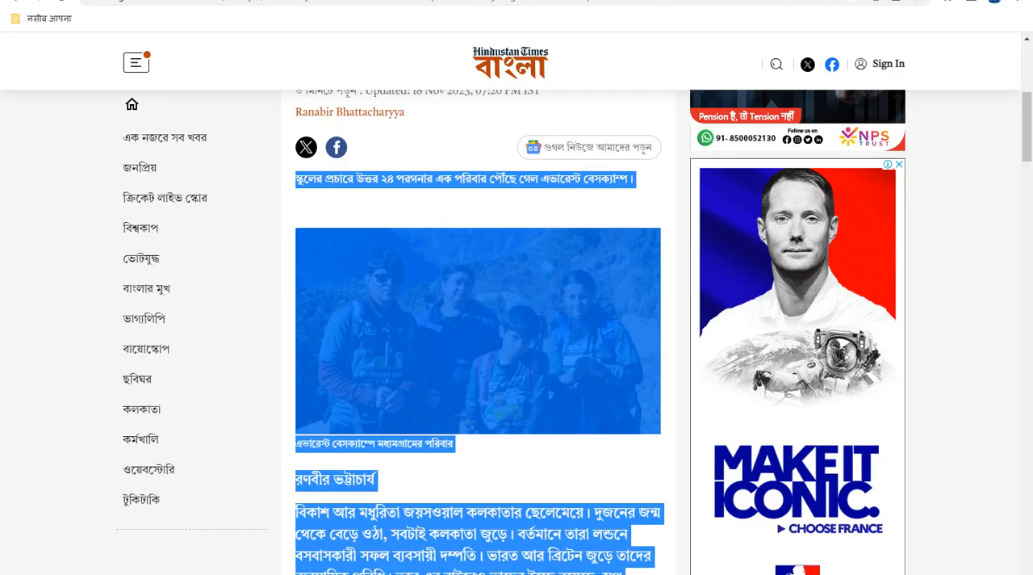
pyautogui.scroll(-5, 557, 358)
pyautogui.scroll(-7, 560, 361)
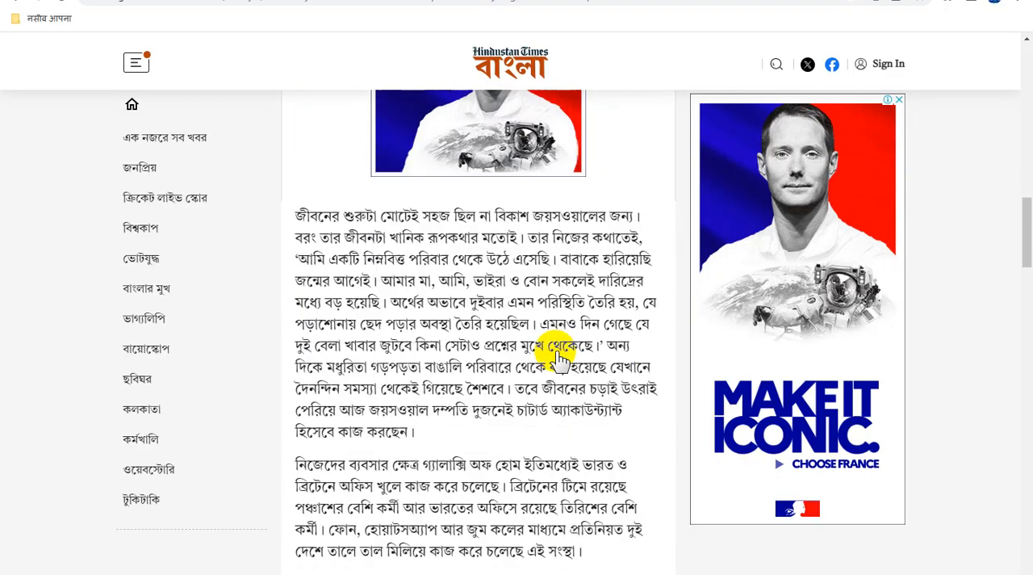
pyautogui.moveTo(586, 528); pyautogui.dragTo(301, 191)
pyautogui.hotkey('ctrl', 'c')
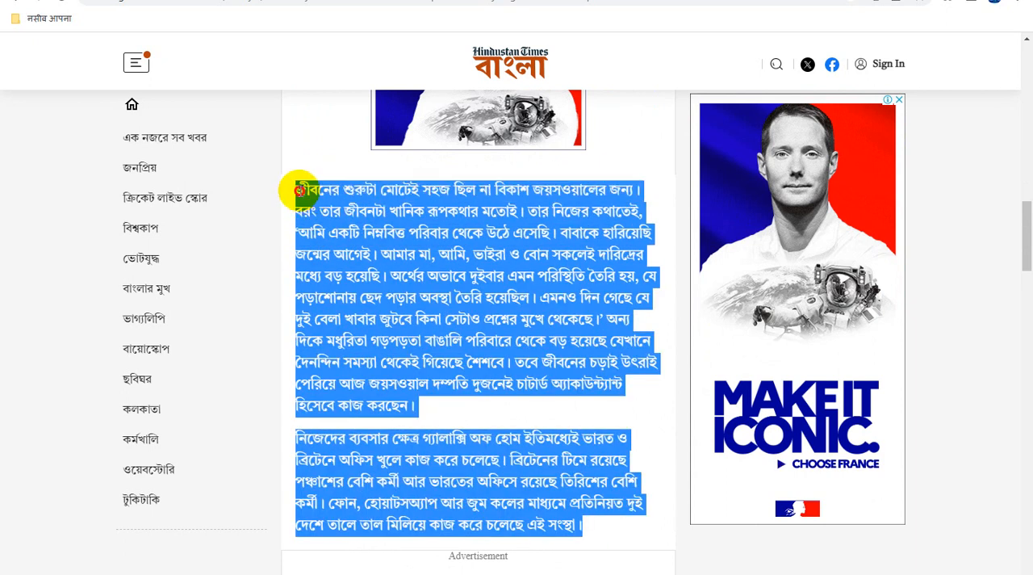
pyautogui.rightClick(357, 224)
pyautogui.click(371, 233)
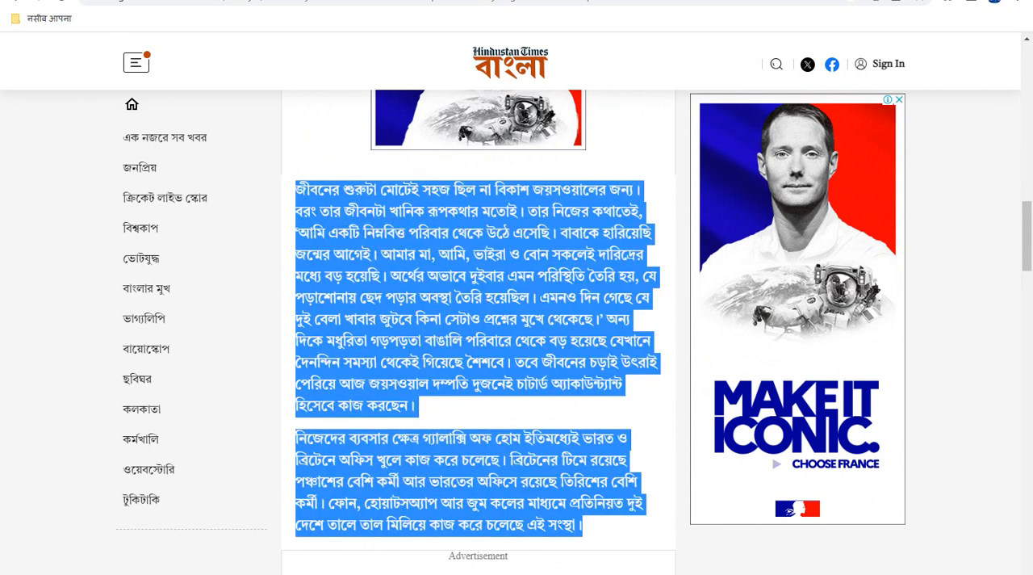
# - Return to the Blogger post and paste the two copied paragraphs after the existing body text
pyautogui.click(242, 0)
pyautogui.scroll(-1, 466, 507)
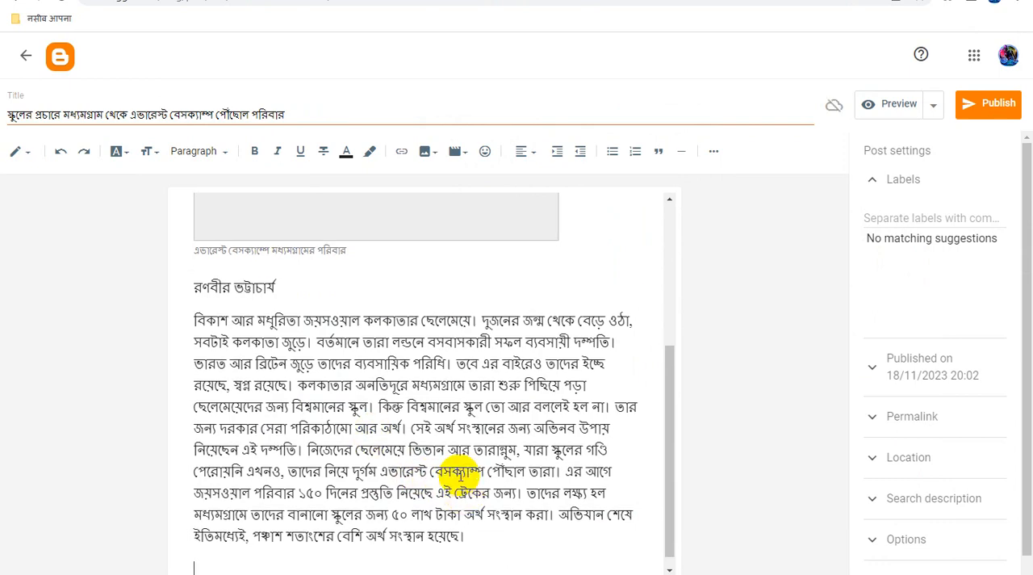
pyautogui.hotkey('ctrl', 'v')
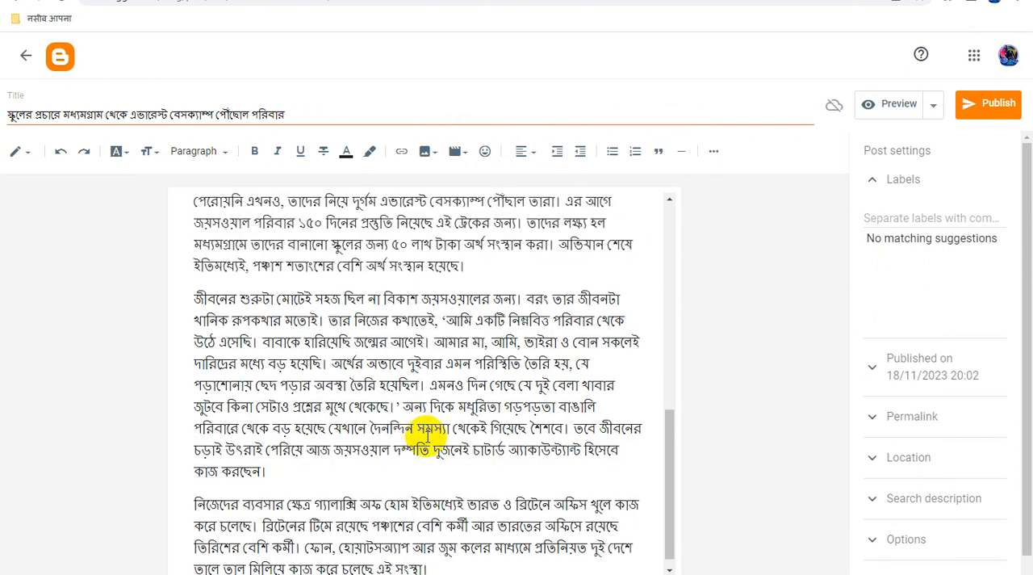
pyautogui.scroll(8, 428, 433)
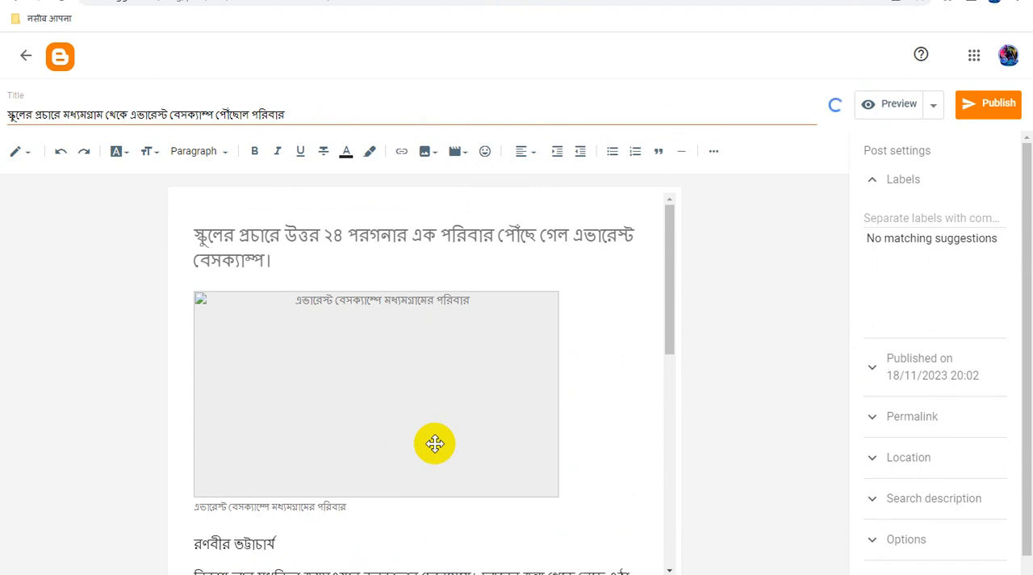
# - Justify the entire content of the post body
pyautogui.scroll(-10, 435, 443)
pyautogui.hotkey('ctrl', 'a')
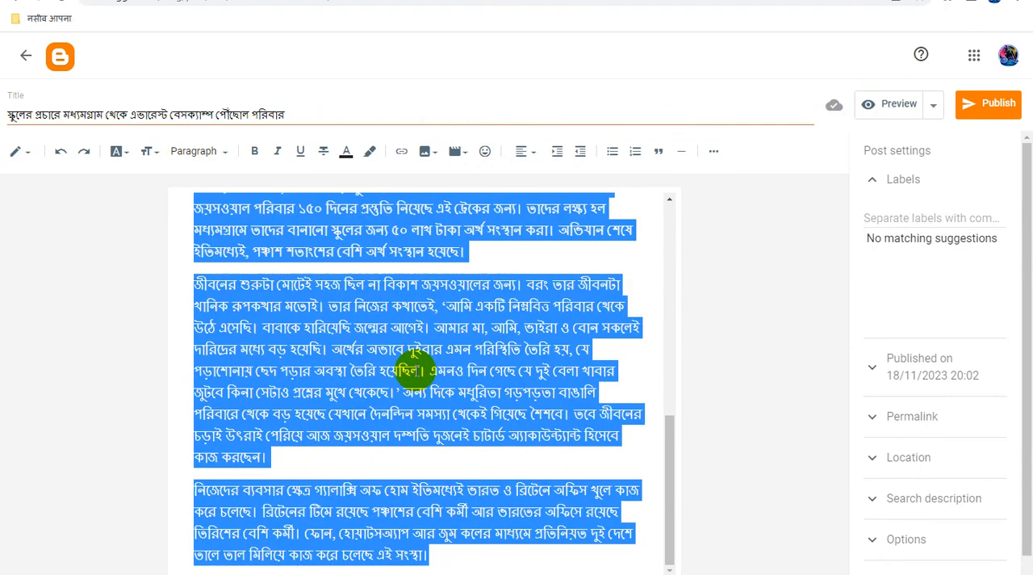
pyautogui.click(522, 158)
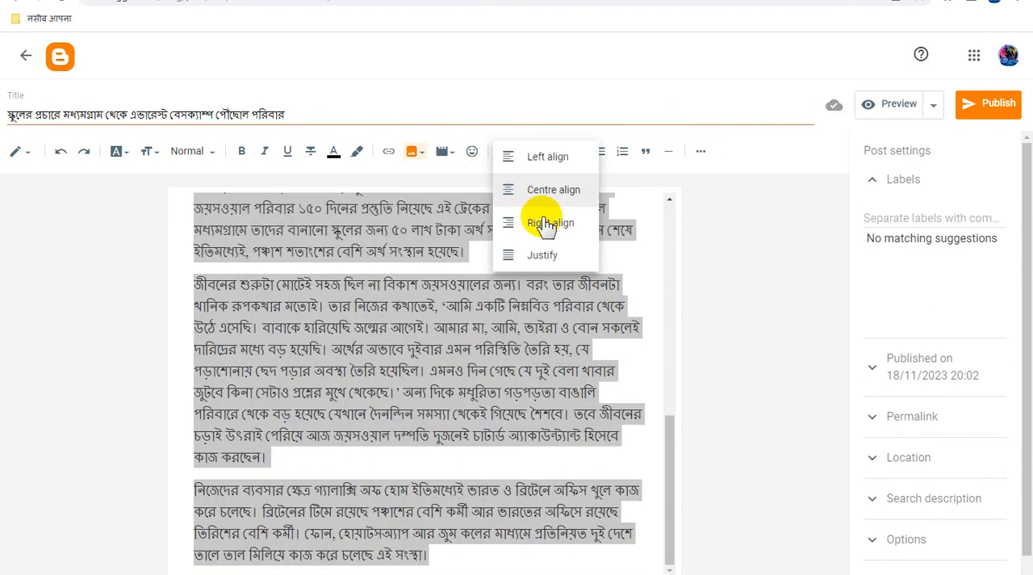
pyautogui.click(546, 255)
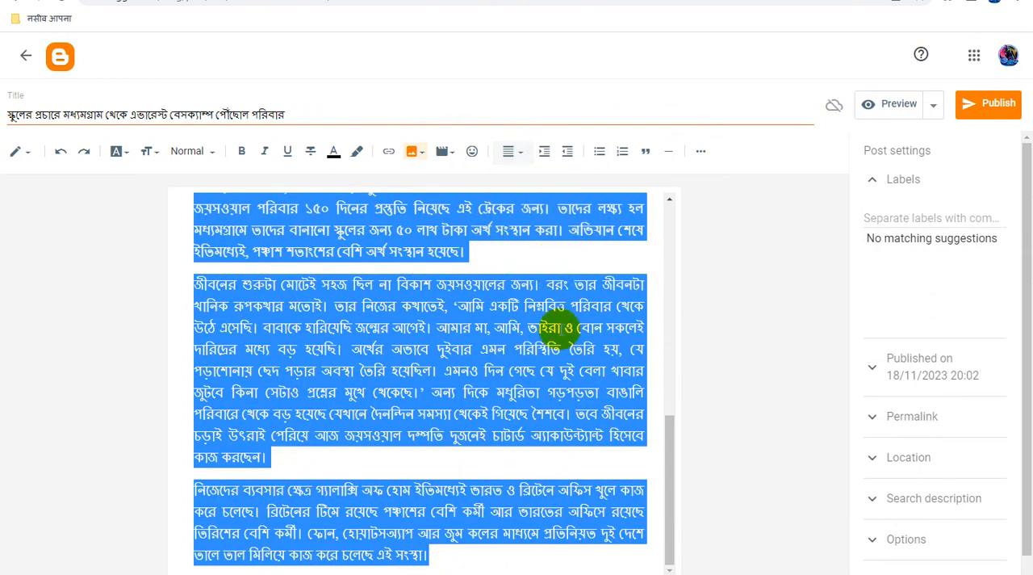
pyautogui.click(498, 375)
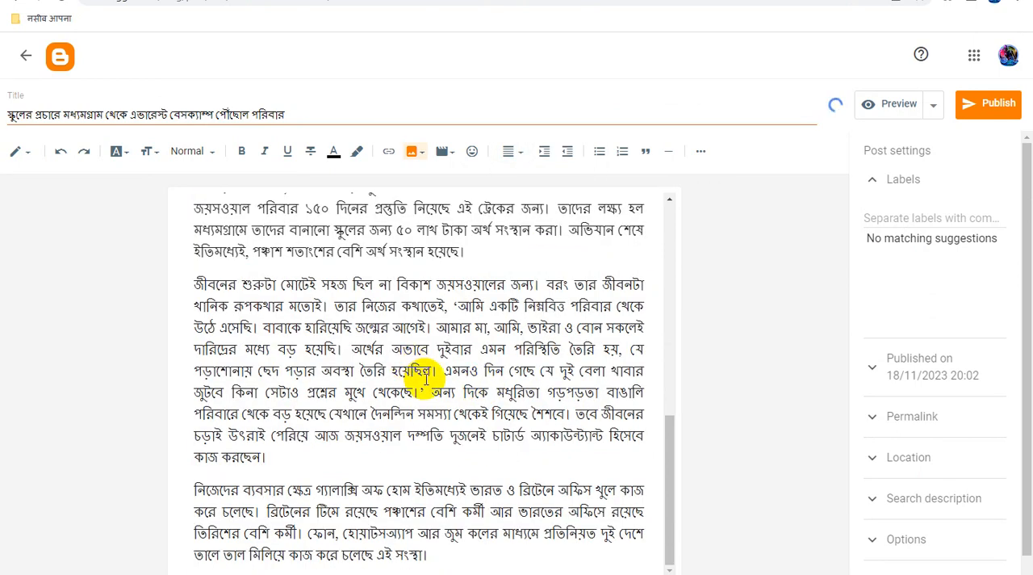
# - Select the article photo in the post body and apply centre alignment to it
pyautogui.scroll(5, 426, 378)
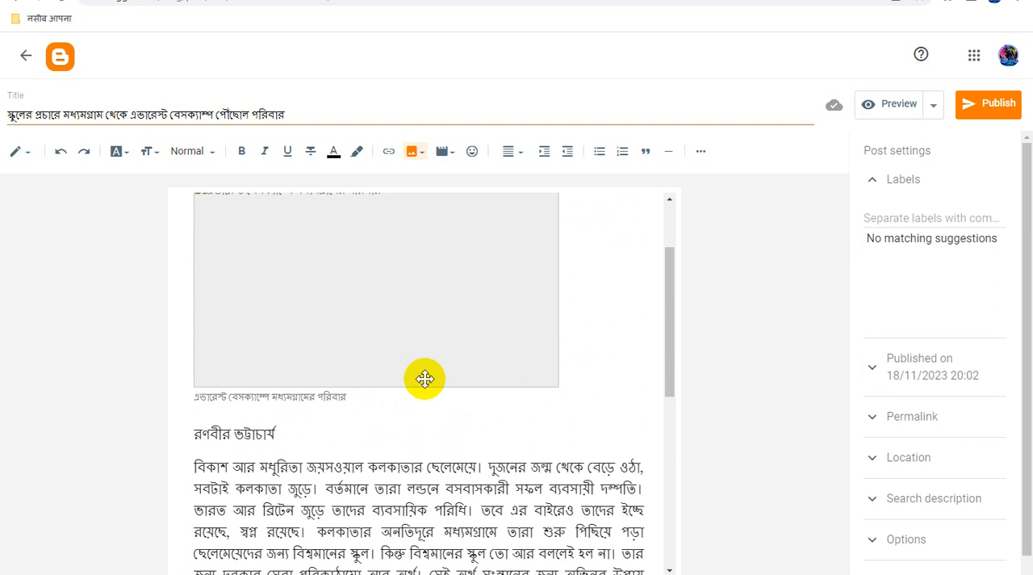
pyautogui.scroll(2, 420, 388)
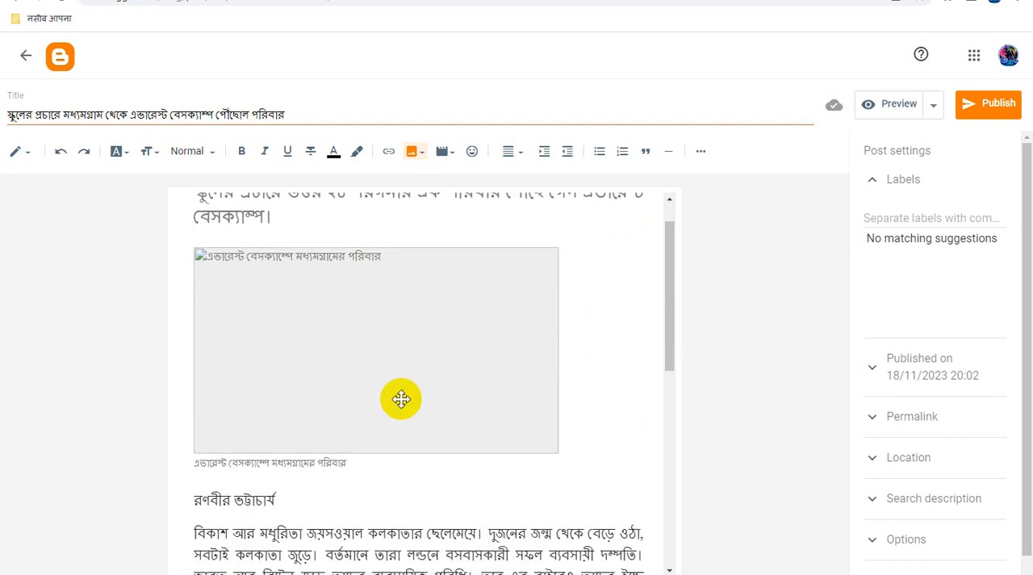
pyautogui.scroll(-1, 401, 399)
pyautogui.click(426, 292)
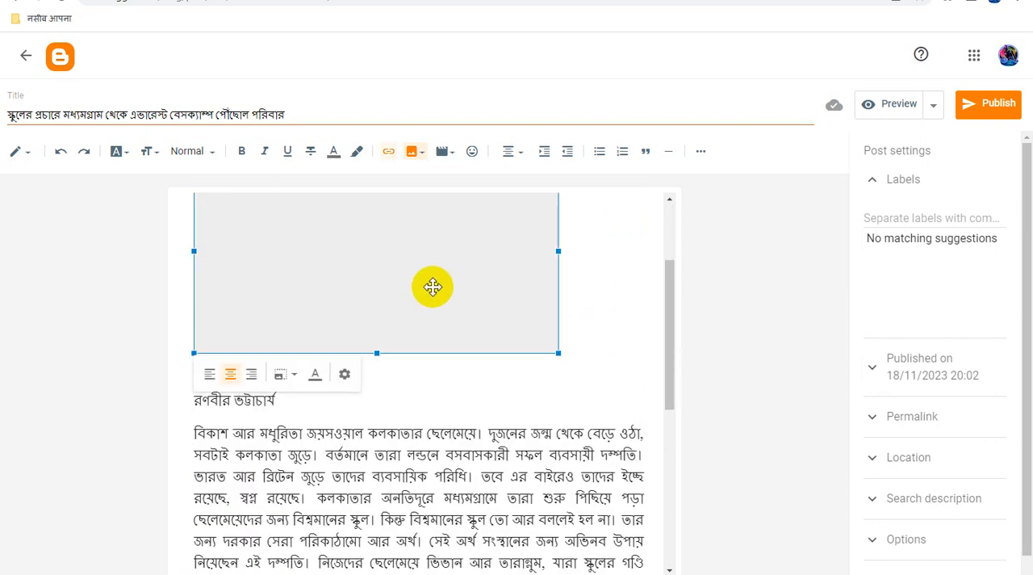
pyautogui.click(514, 152)
pyautogui.click(551, 164)
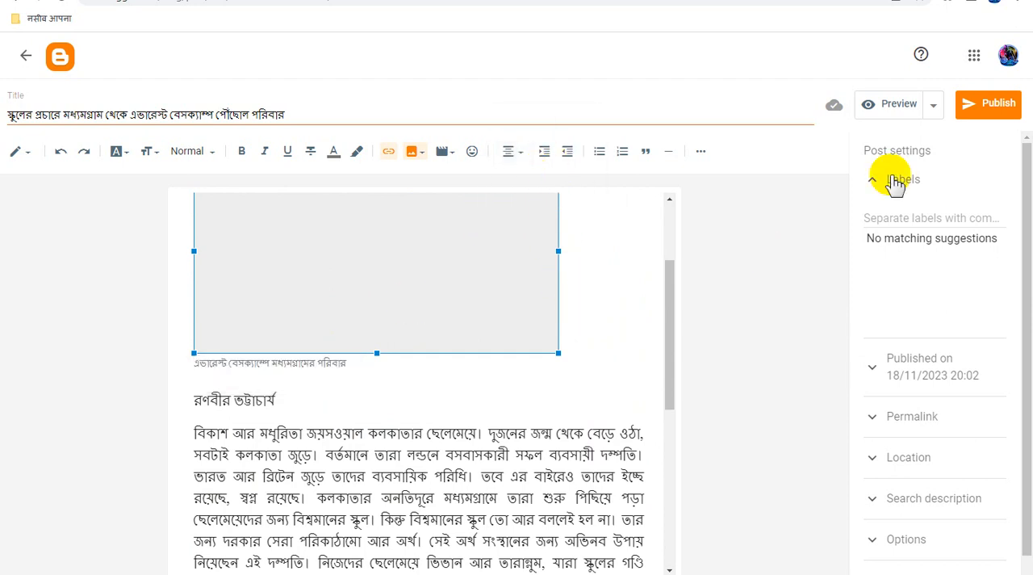
# - Preview the post, check its heading, photo and body text through to the footer, and return to the editor
pyautogui.click(898, 104)
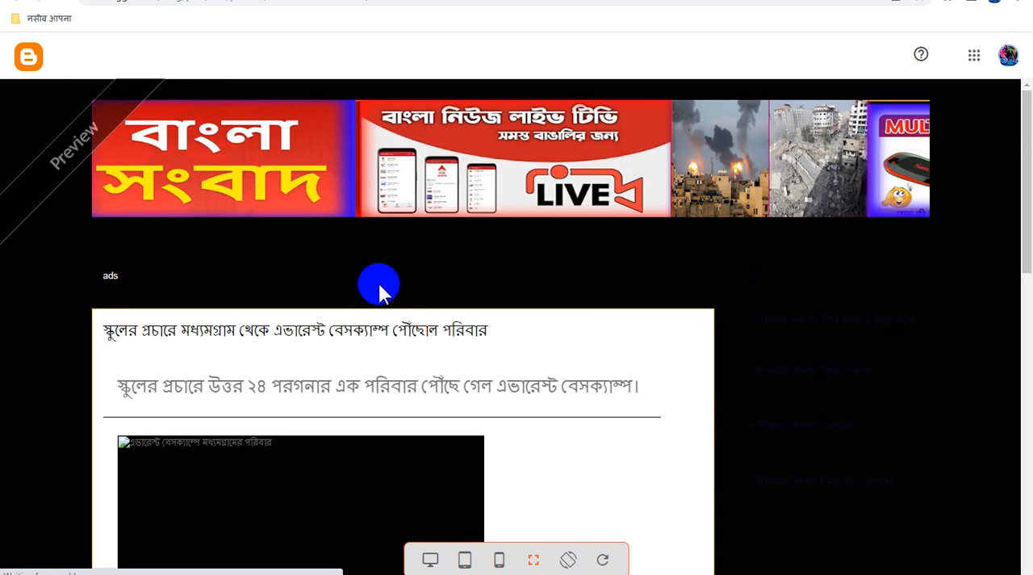
pyautogui.scroll(-15, 533, 373)
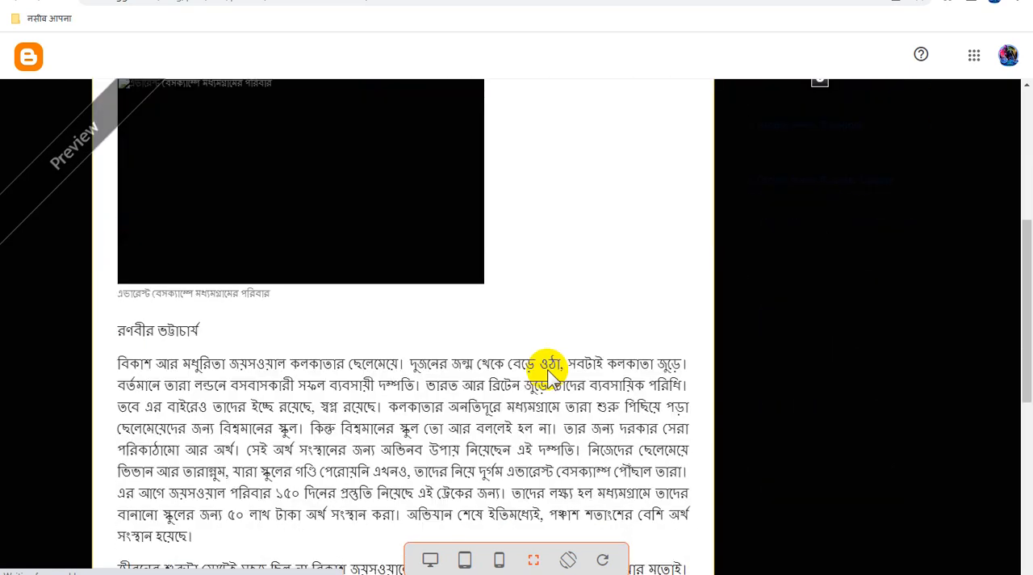
pyautogui.scroll(-1, 547, 375)
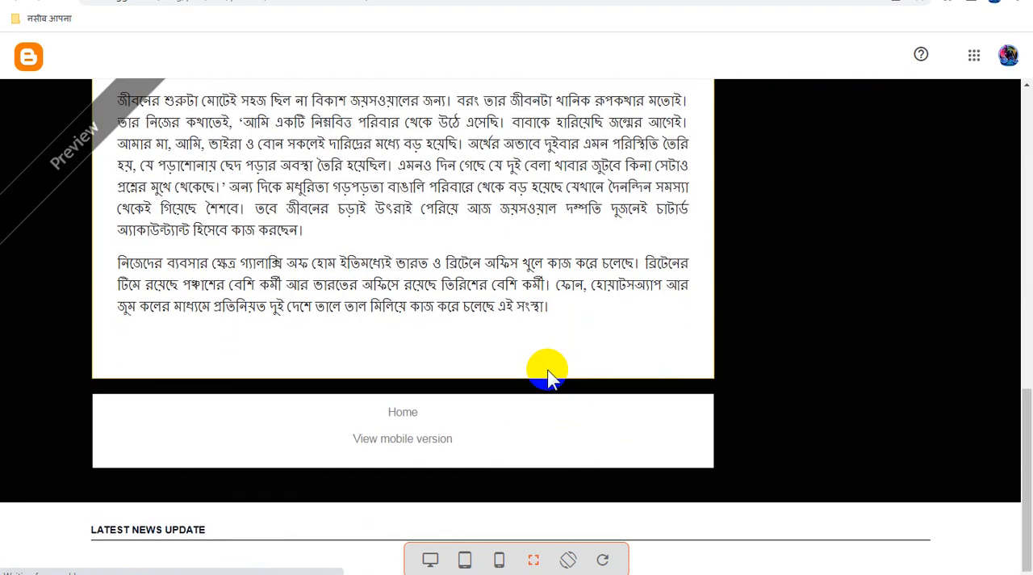
pyautogui.scroll(16, 547, 375)
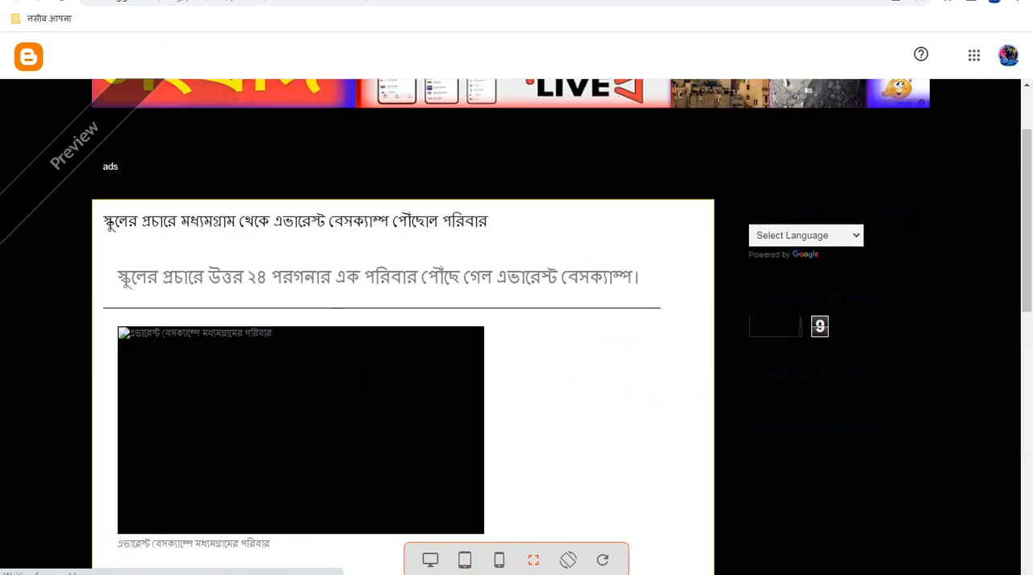
pyautogui.click(153, 0)
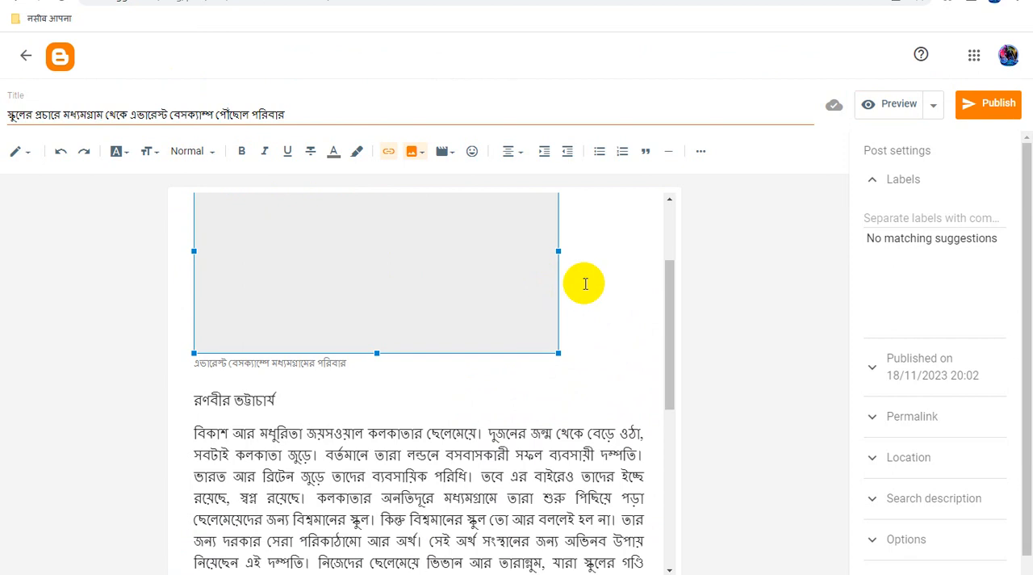
# - Delete the author's name line between the photo caption and the first body paragraph
pyautogui.click(585, 283)
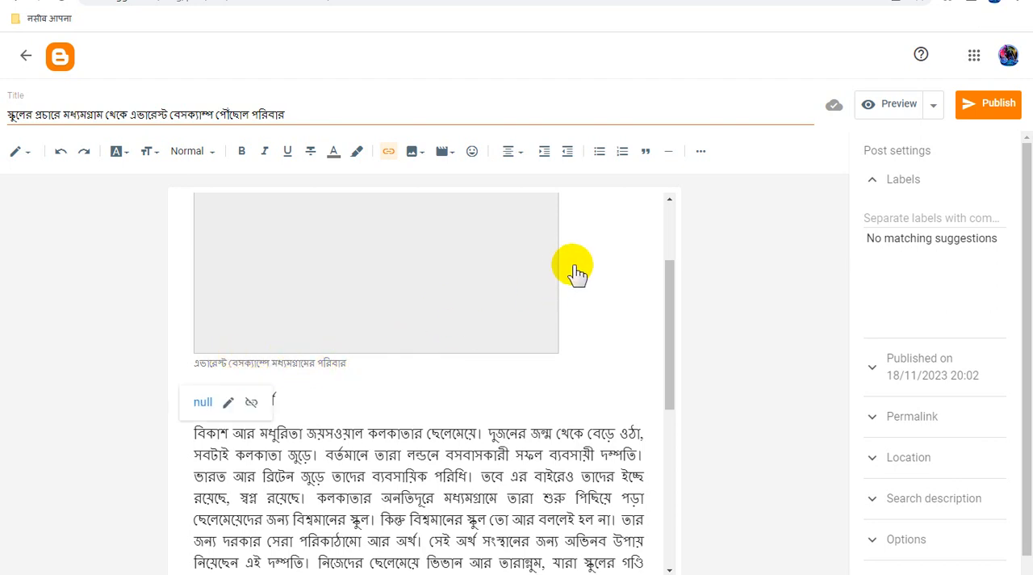
pyautogui.click(579, 419)
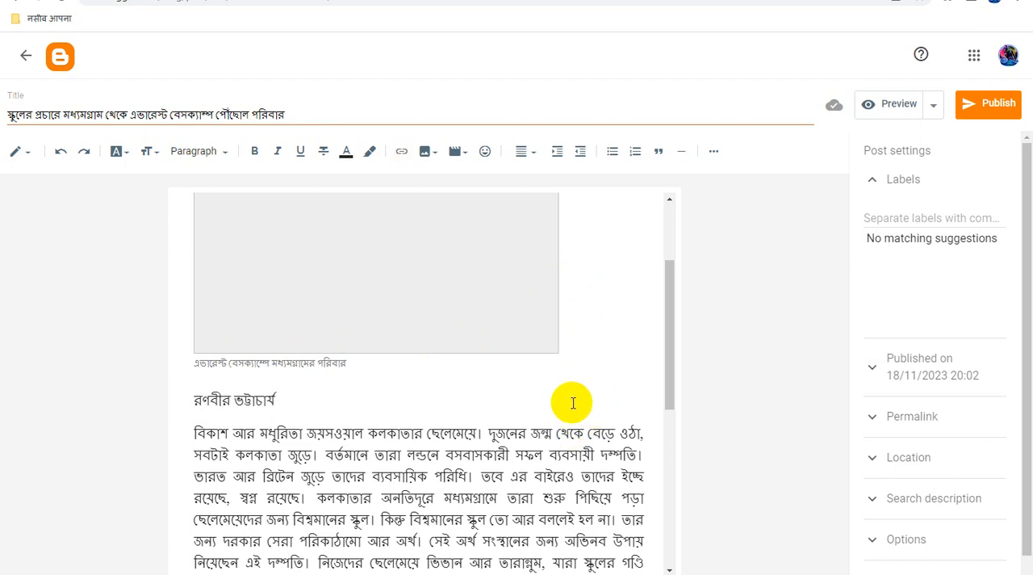
pyautogui.scroll(1, 581, 407)
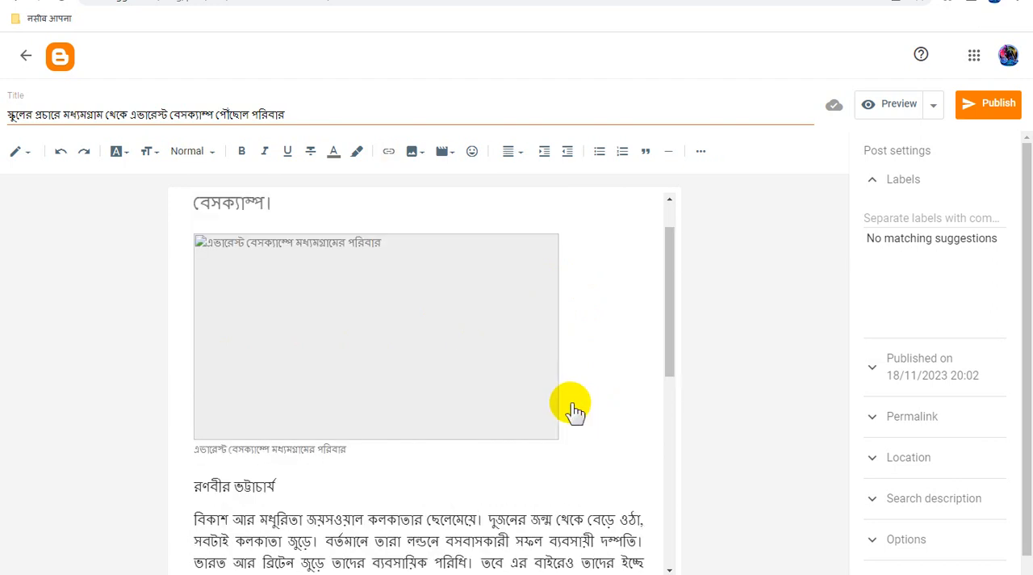
pyautogui.press('Delete')
pyautogui.press('Delete')
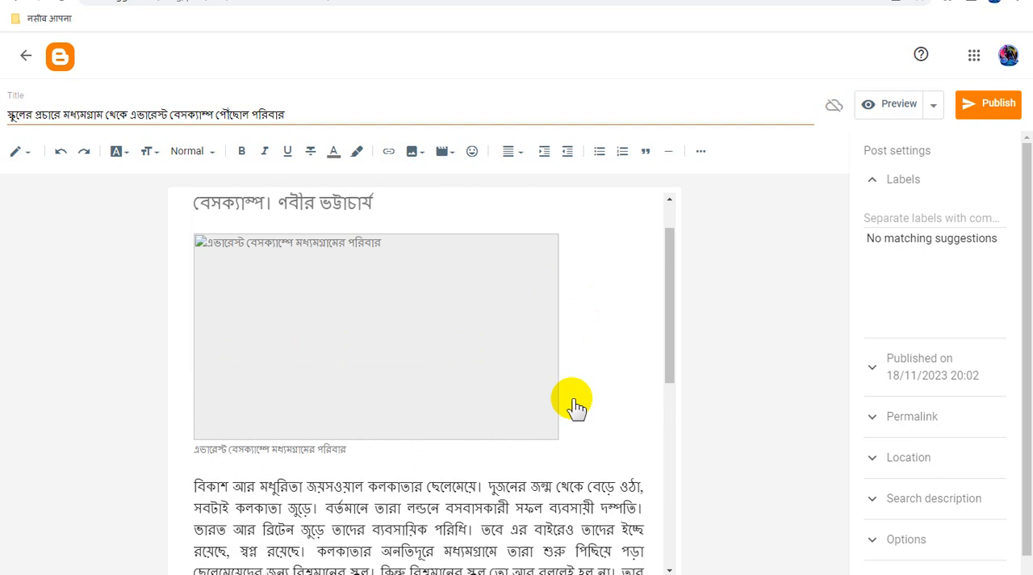
pyautogui.press('Delete')
pyautogui.press('Delete')
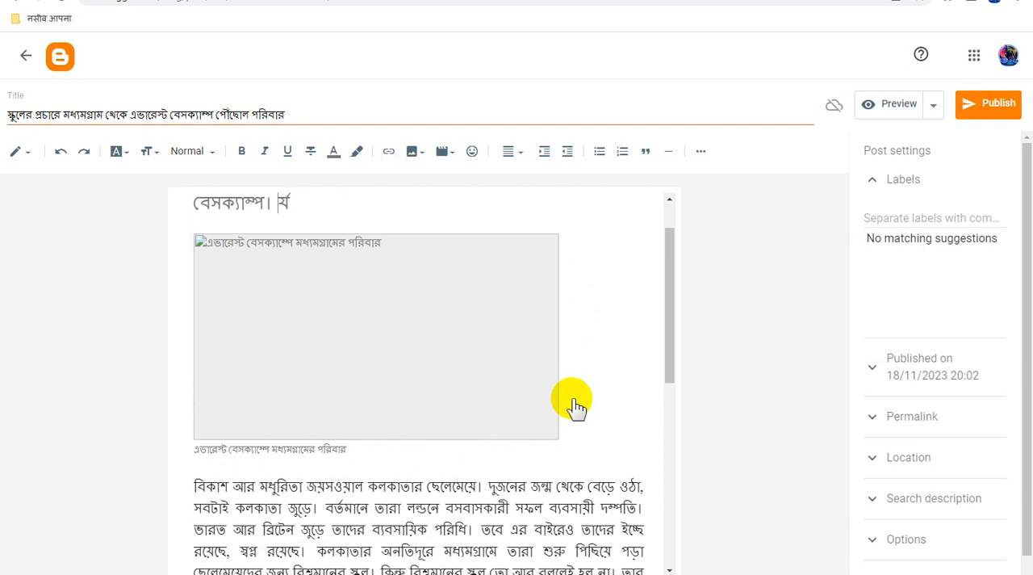
# - Delete the broken photo and its leftover grey placeholder blocks, and place the cursor in the blank space below the summary line
pyautogui.click(447, 347)
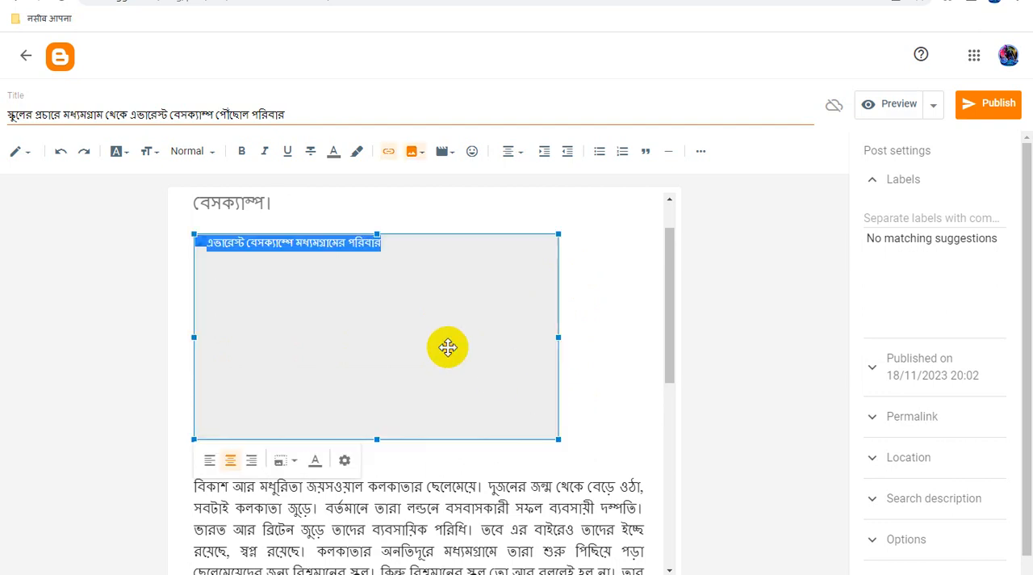
pyautogui.press('Delete')
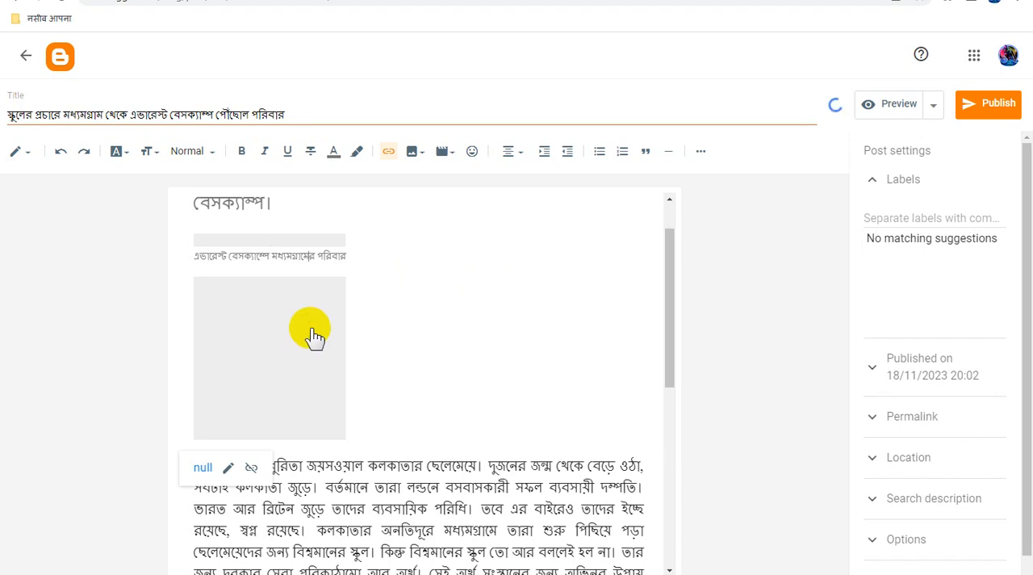
pyautogui.scroll(-5, 380, 330)
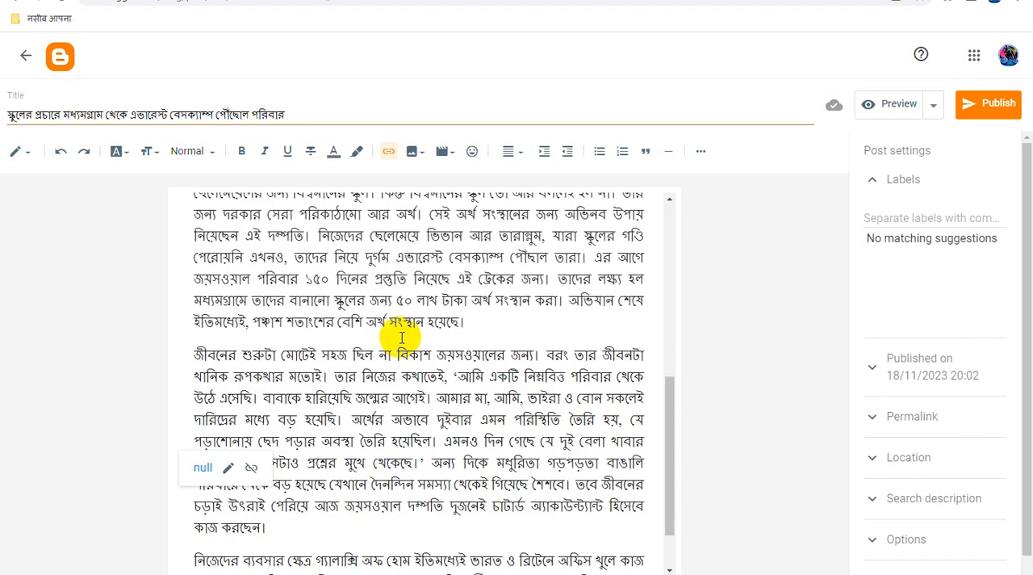
pyautogui.scroll(5, 397, 342)
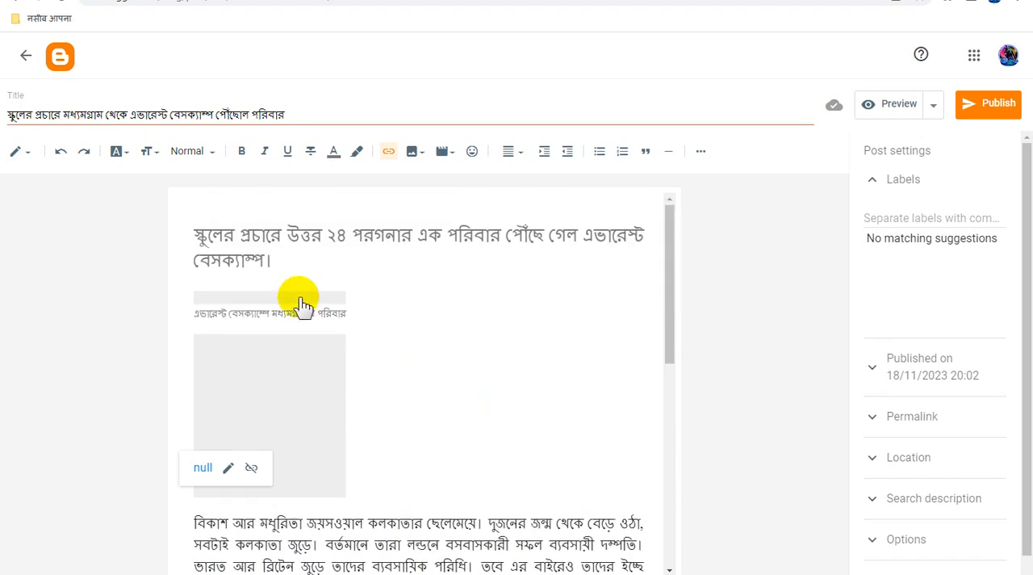
pyautogui.click(305, 266)
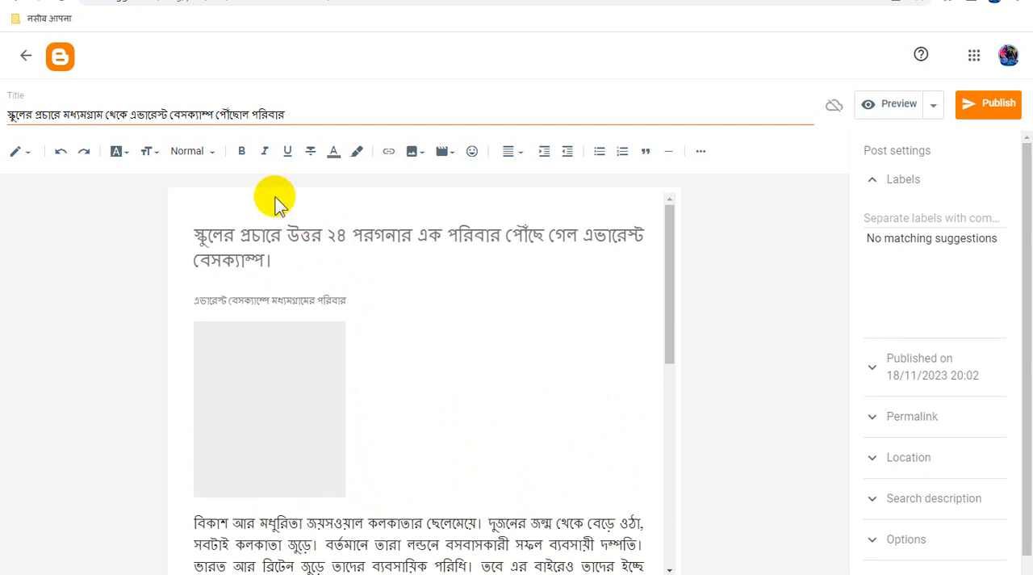
pyautogui.press('Delete')
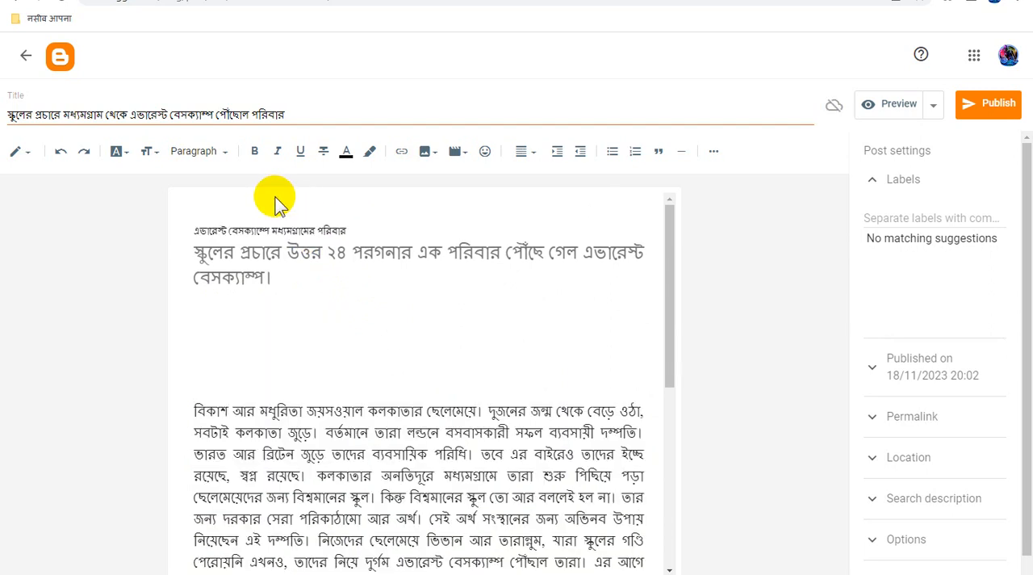
pyautogui.press('Delete')
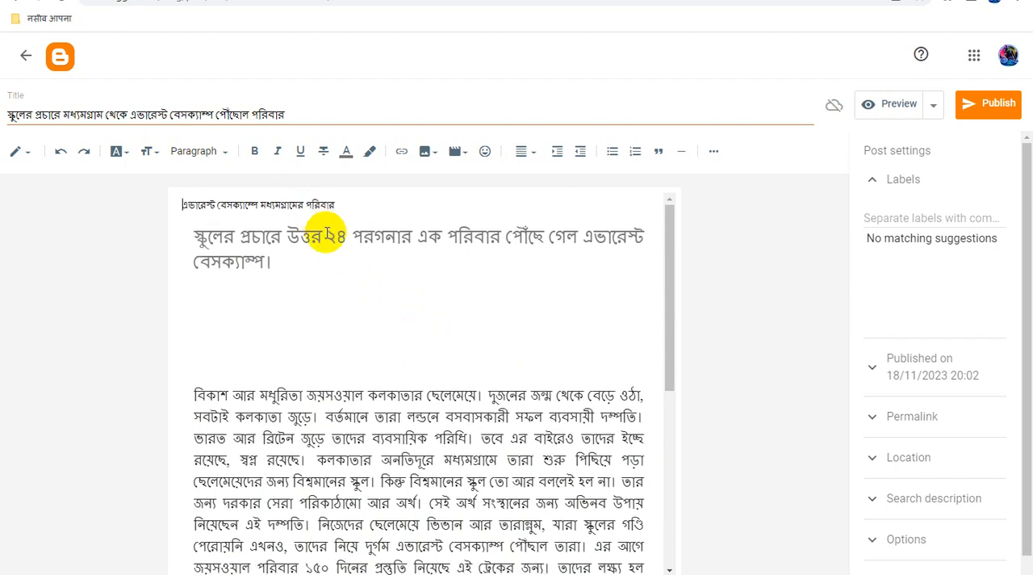
pyautogui.click(235, 324)
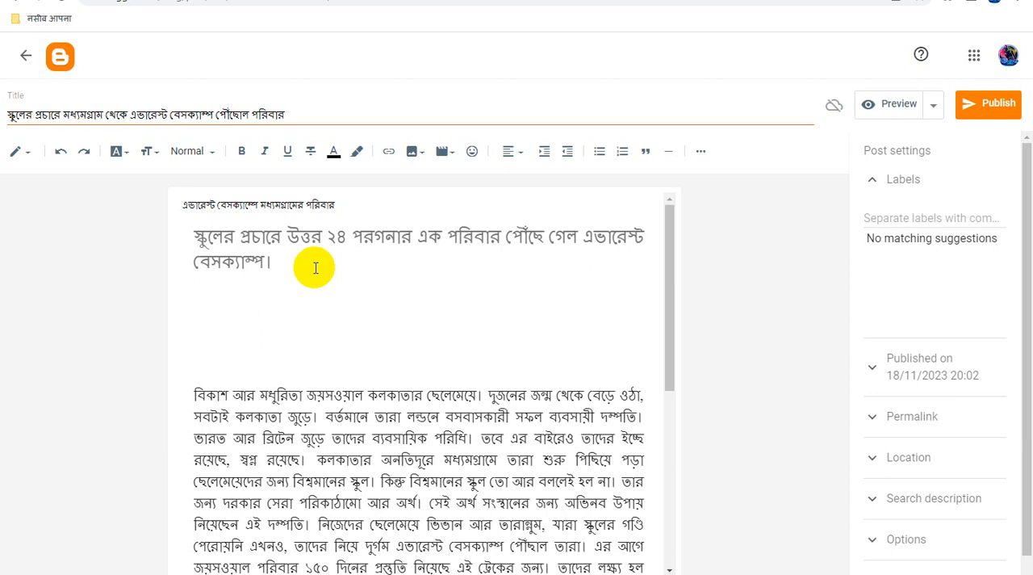
# - Add a blank line before the last body paragraph and insert the family photo there by uploading it from the computer
pyautogui.scroll(-4, 345, 315)
pyautogui.click(268, 456)
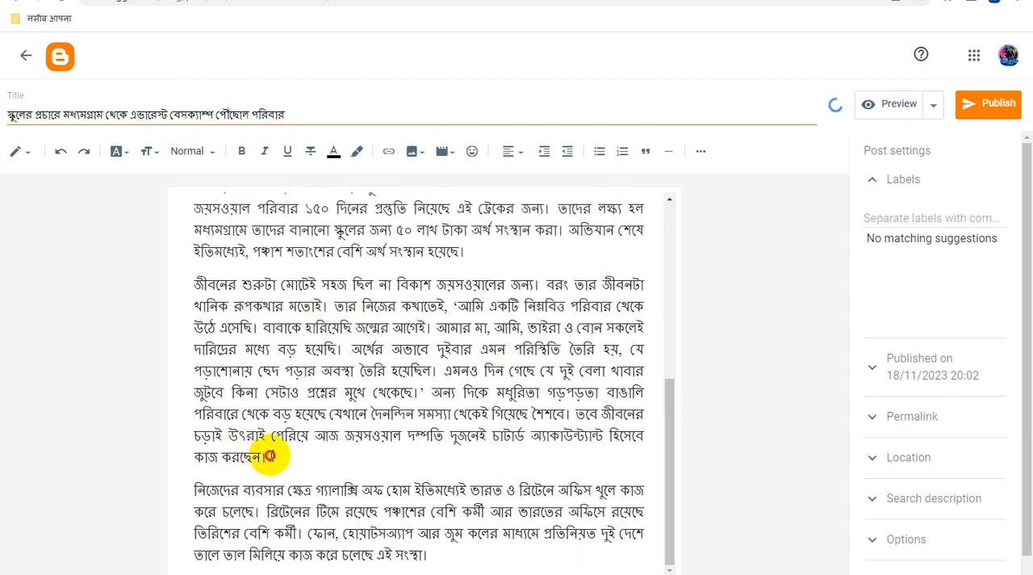
pyautogui.press('Return')
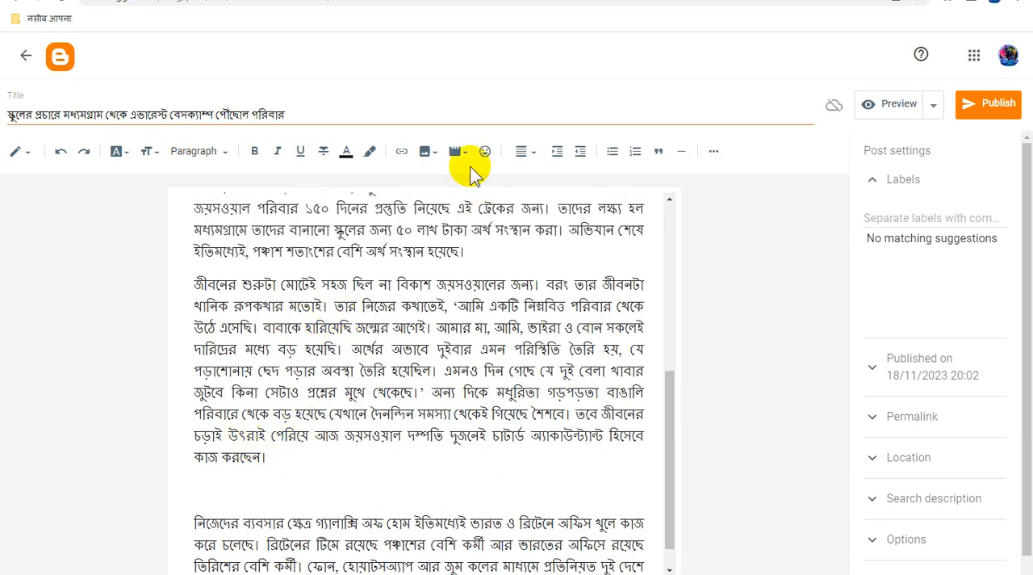
pyautogui.click(427, 156)
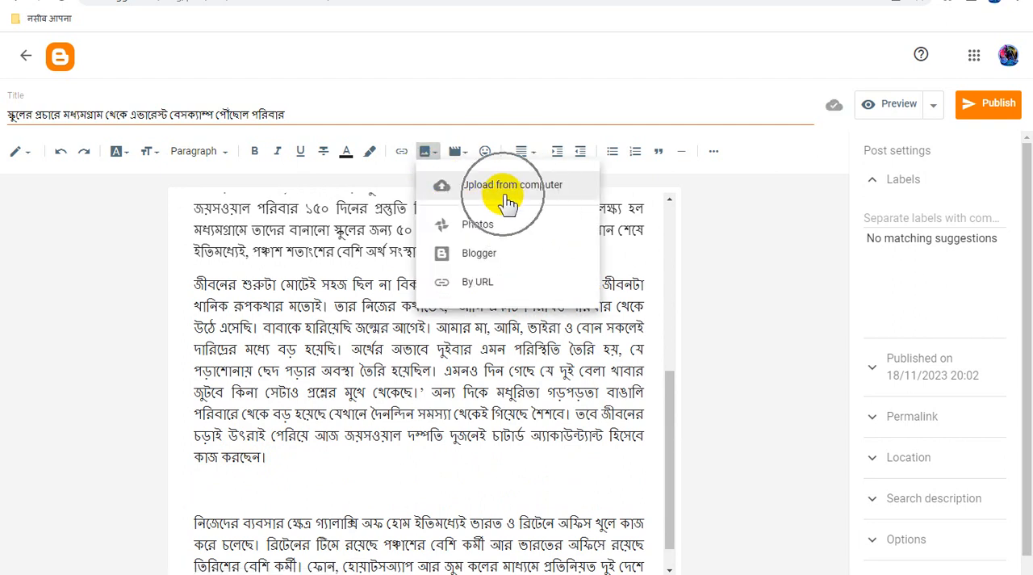
pyautogui.click(506, 200)
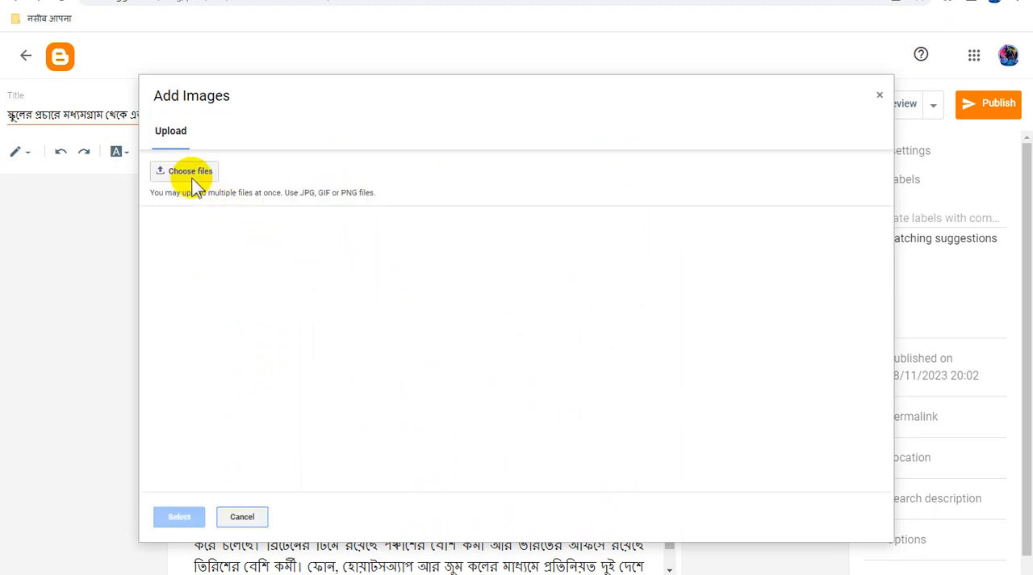
pyautogui.click(191, 171)
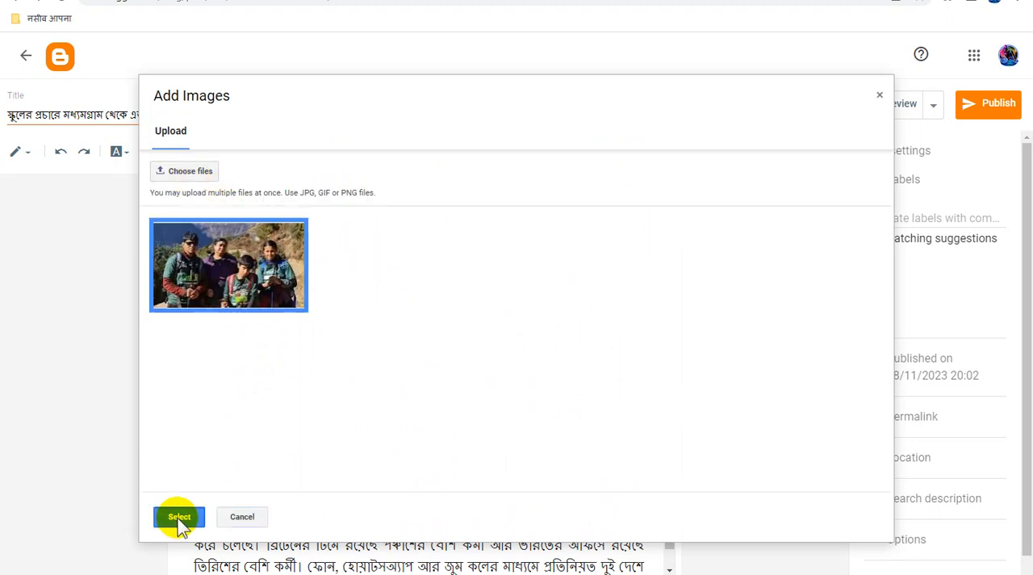
pyautogui.click(180, 517)
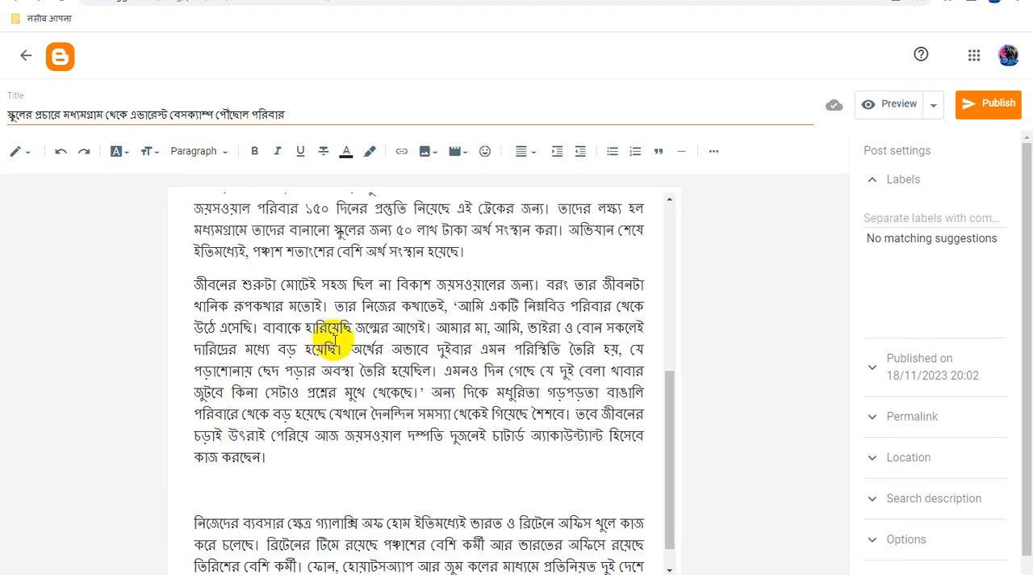
pyautogui.click(523, 278)
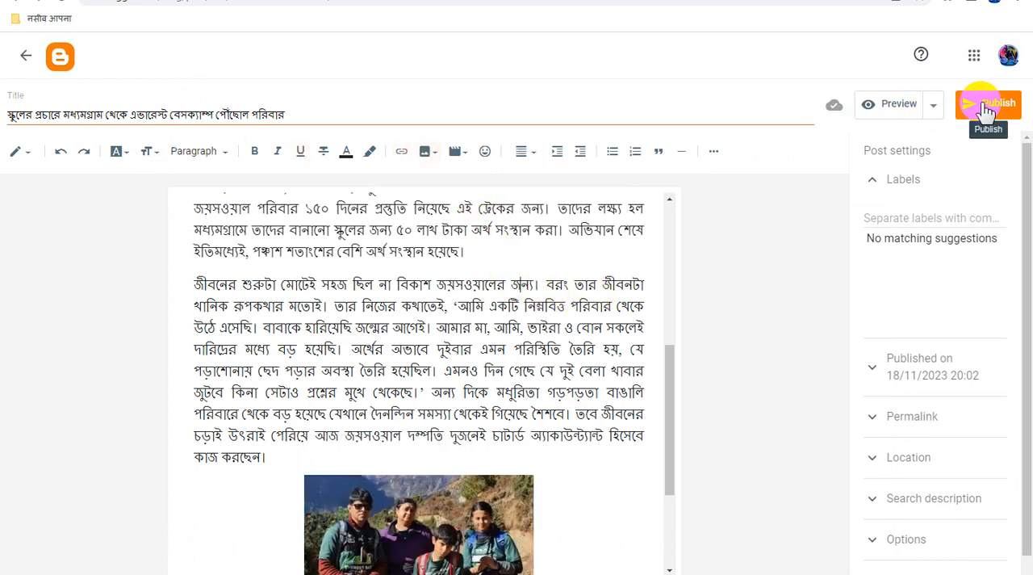
# - Preview the post and check the newly inserted photo and the body text down to the footer and back to the heading
pyautogui.click(899, 104)
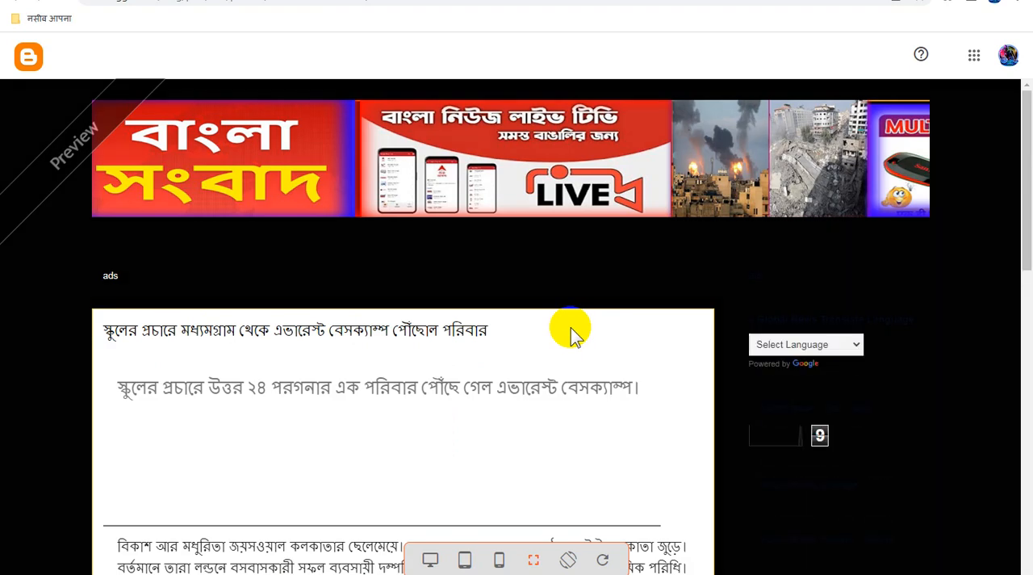
pyautogui.scroll(-10, 565, 331)
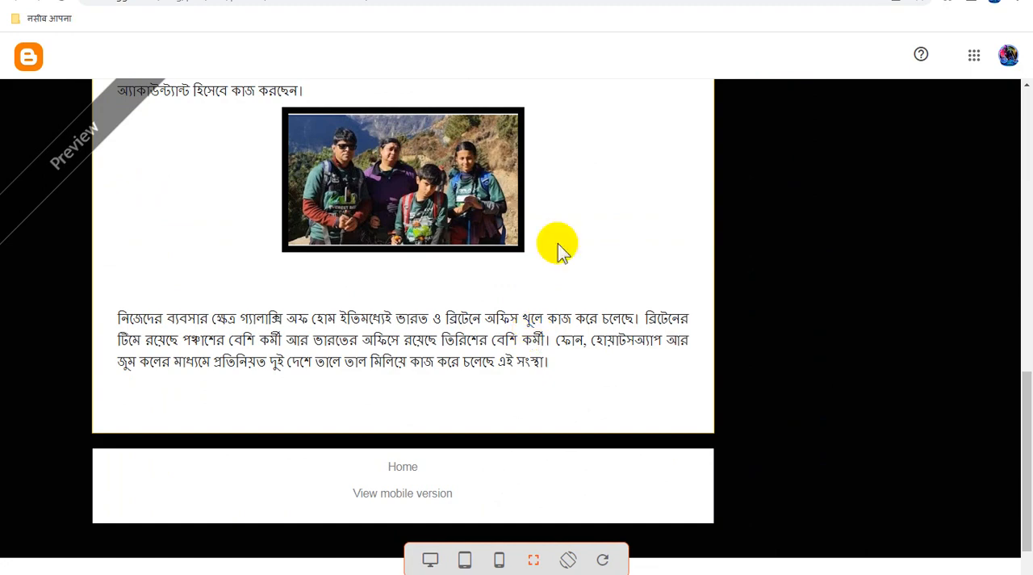
pyautogui.scroll(-1, 411, 284)
pyautogui.scroll(6, 412, 279)
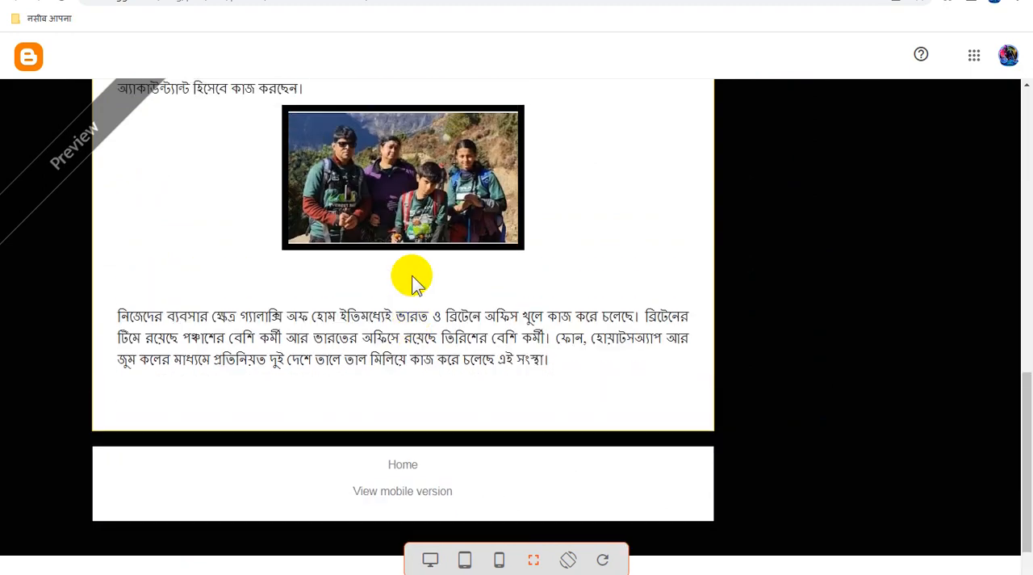
pyautogui.scroll(4, 412, 278)
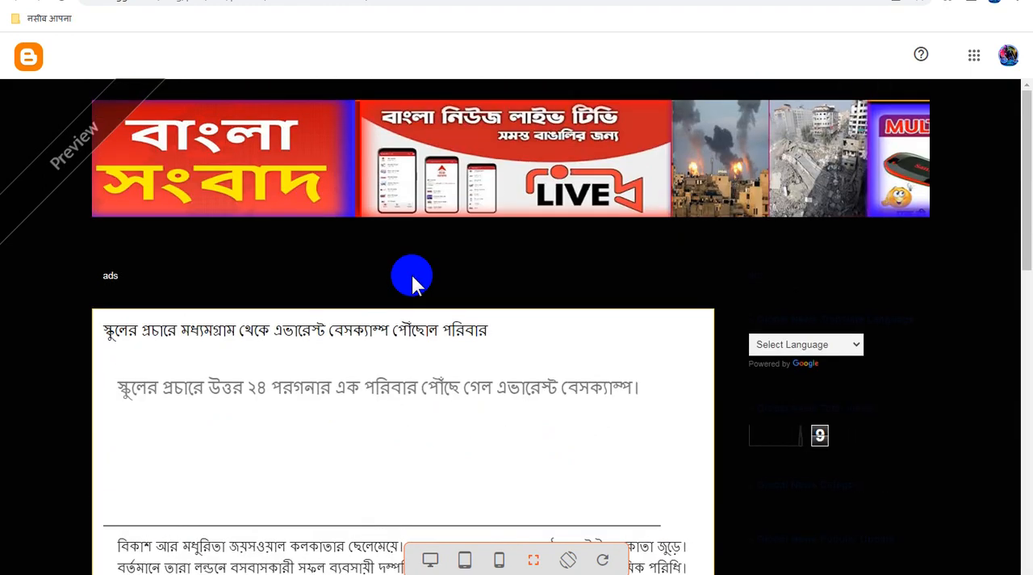